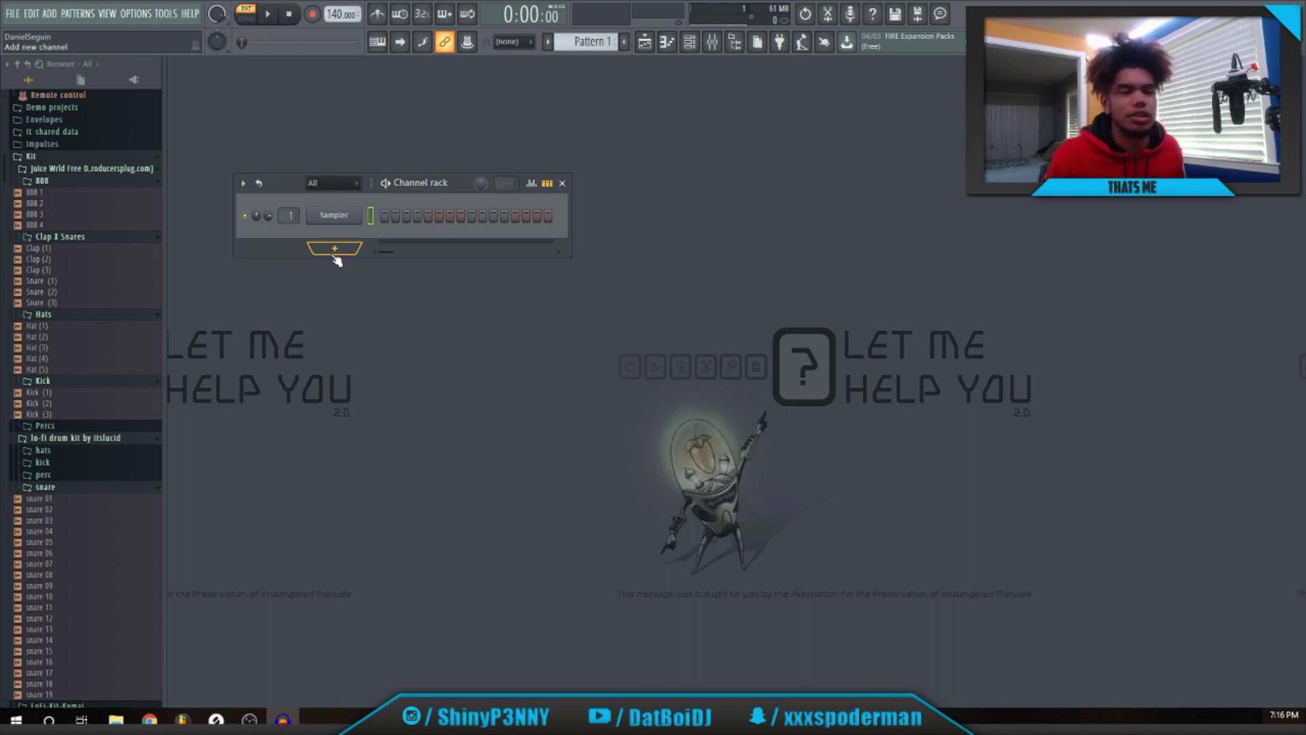
Open the Sampler's piano roll and pick the Minor Natural (Aeolian) scale stamp.
click(337, 249)
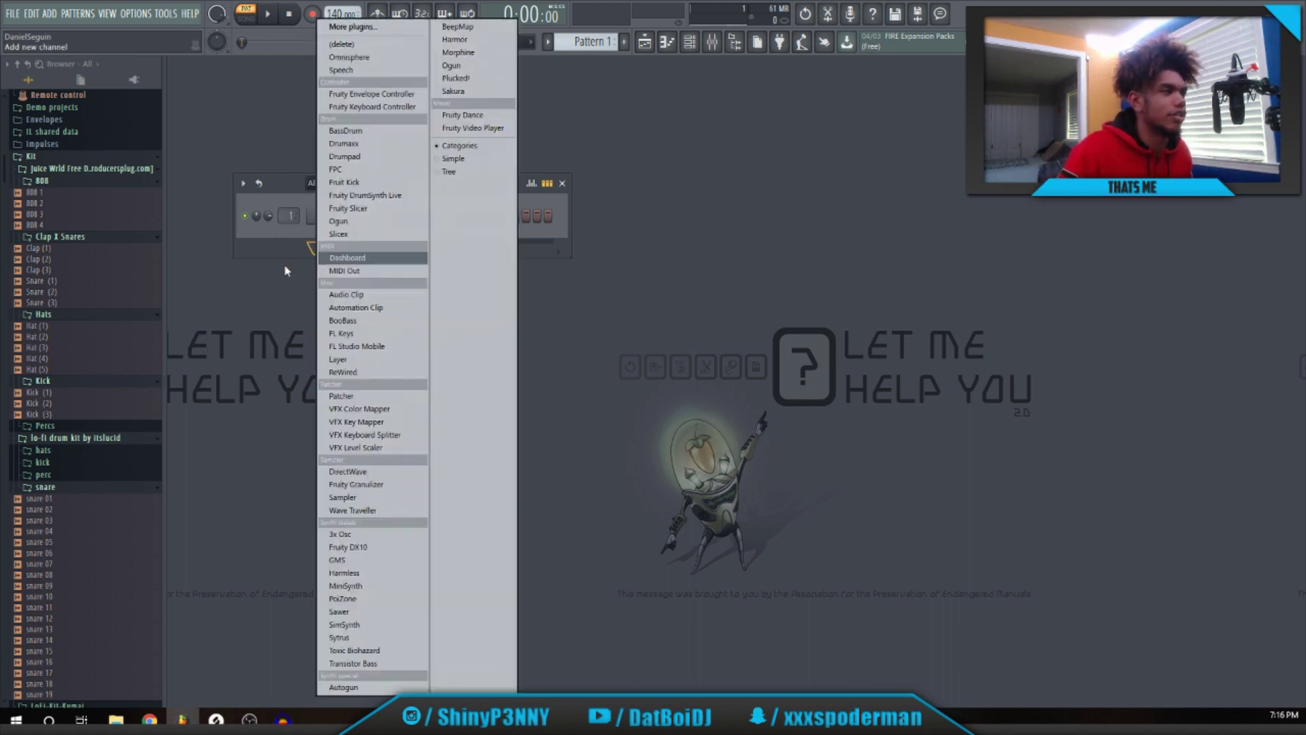
click(275, 265)
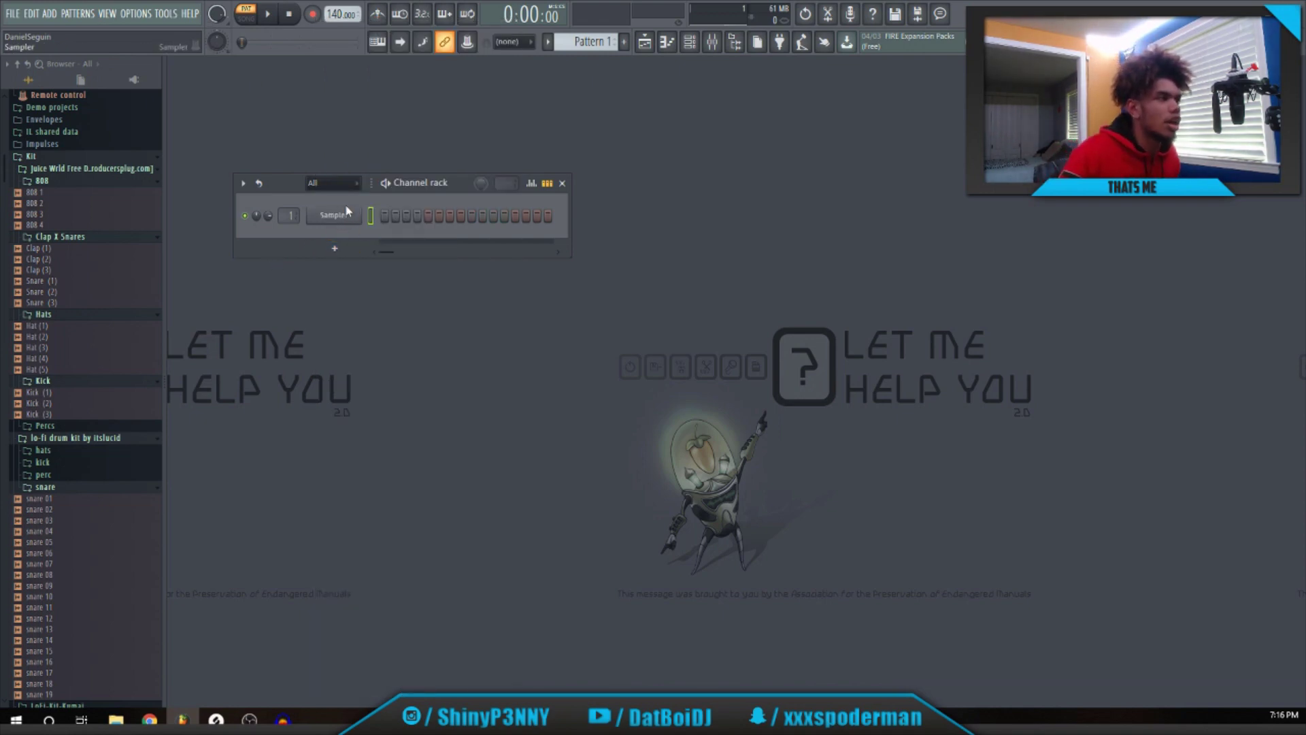
key(F7)
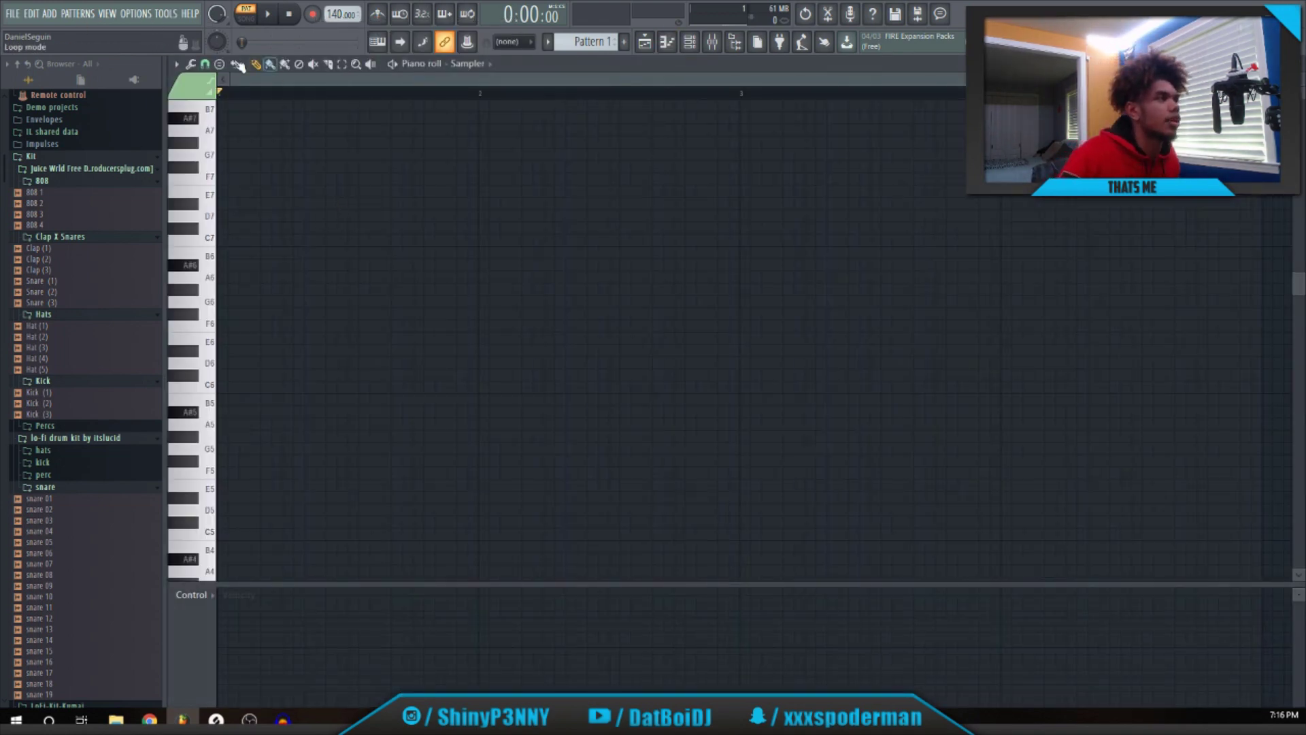
click(232, 64)
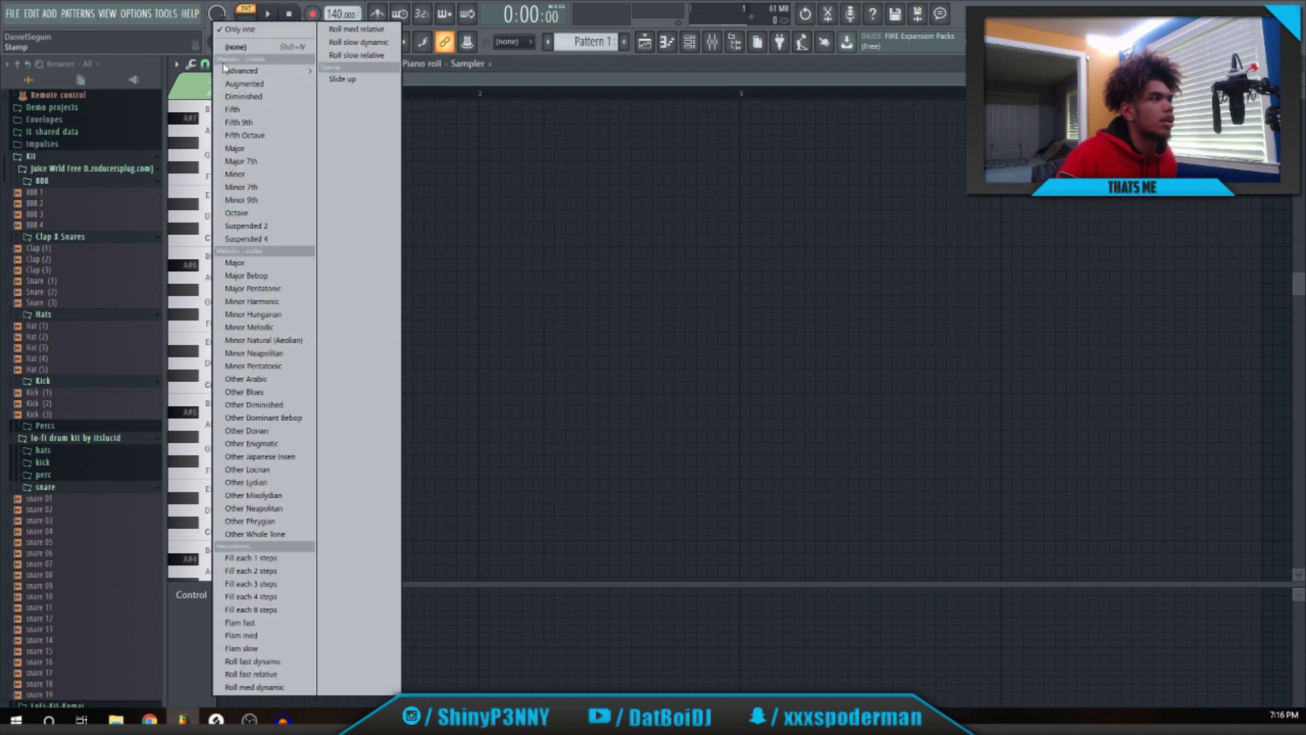
click(246, 33)
click(229, 64)
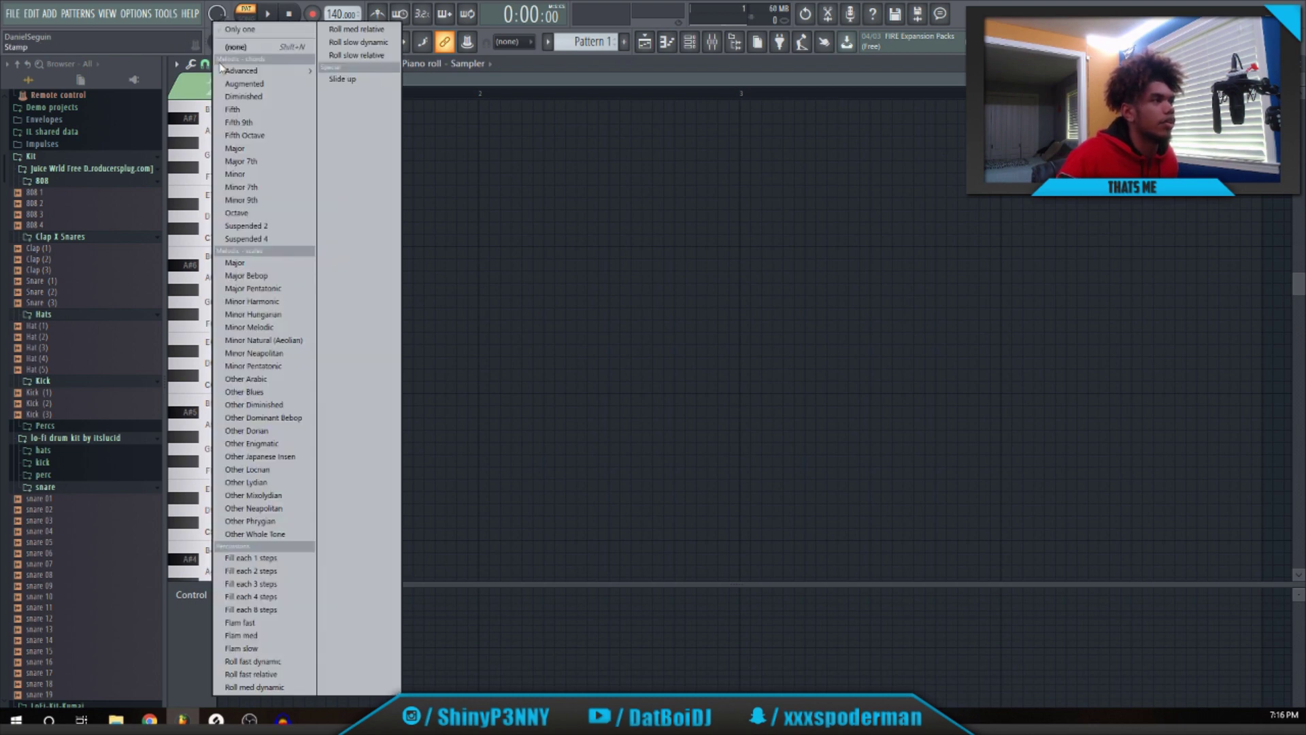
click(280, 340)
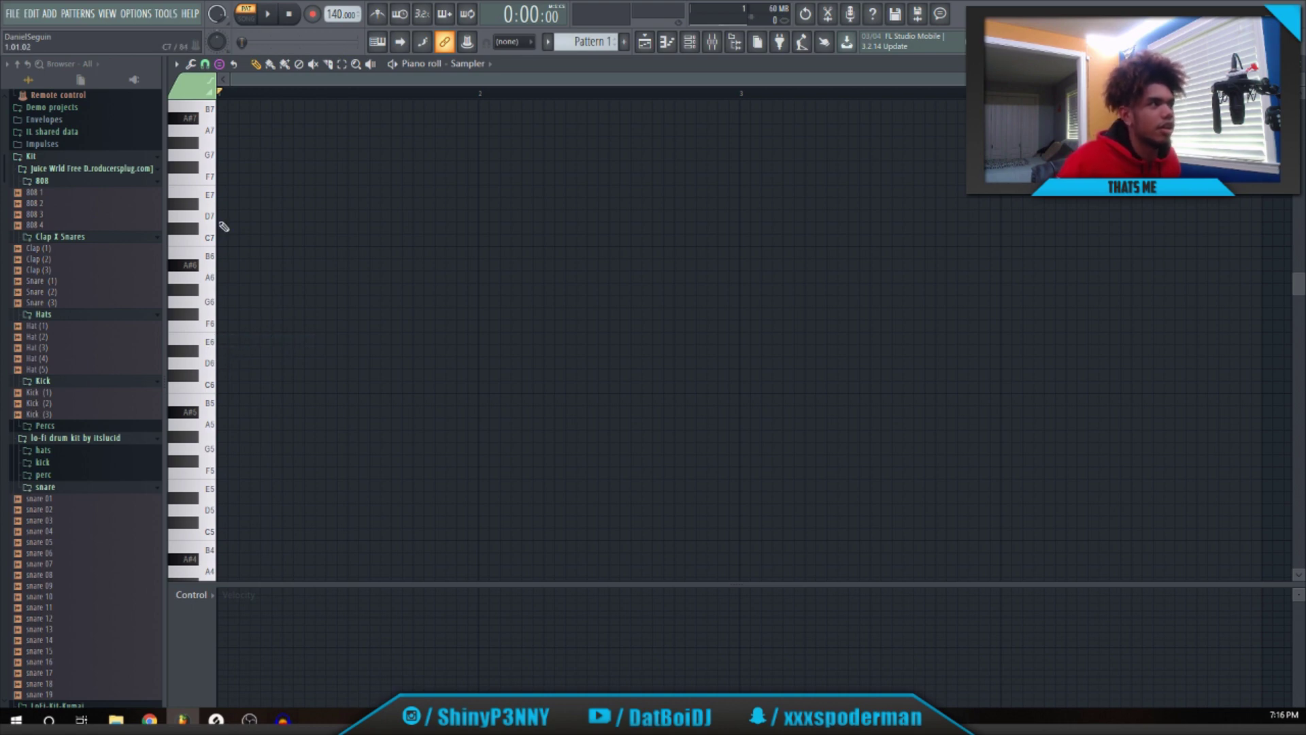
Stamp the natural minor scale at stacked octaves from C5 to G7.
click(224, 285)
scroll(225, 284, down, 3)
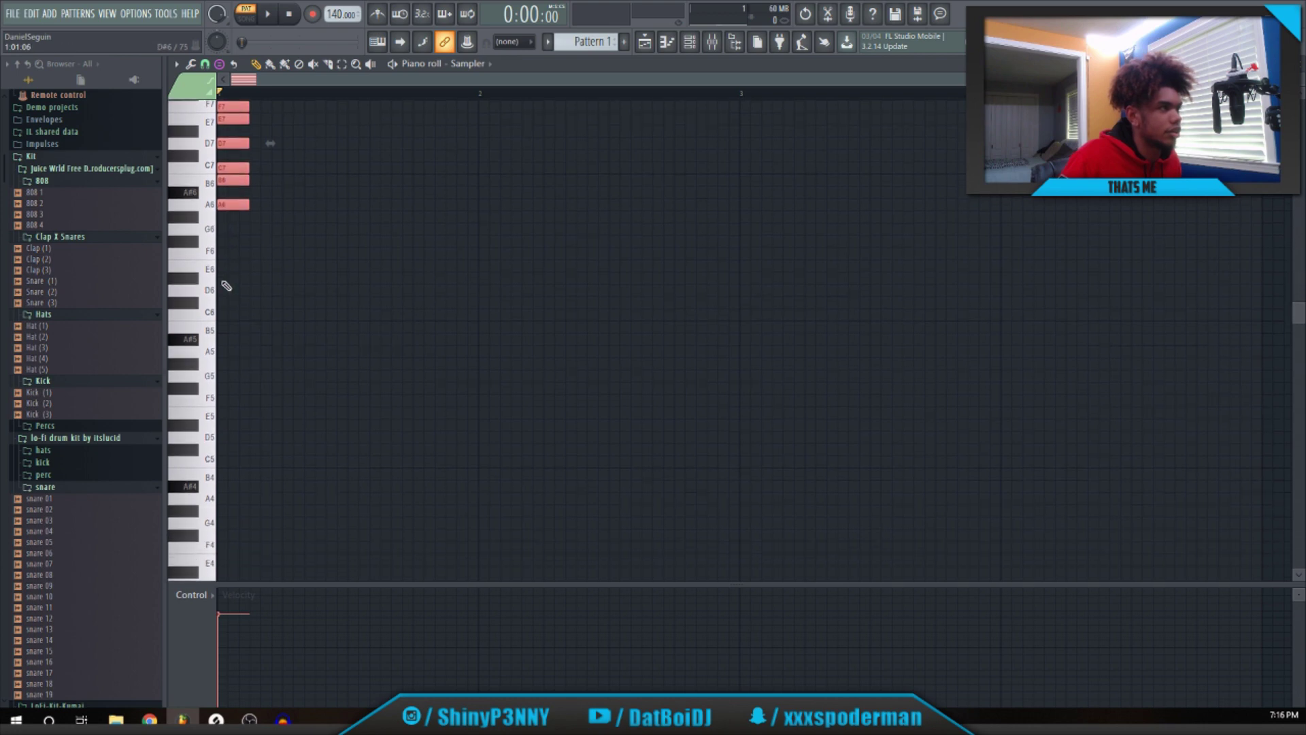
scroll(225, 284, down, 3)
click(219, 278)
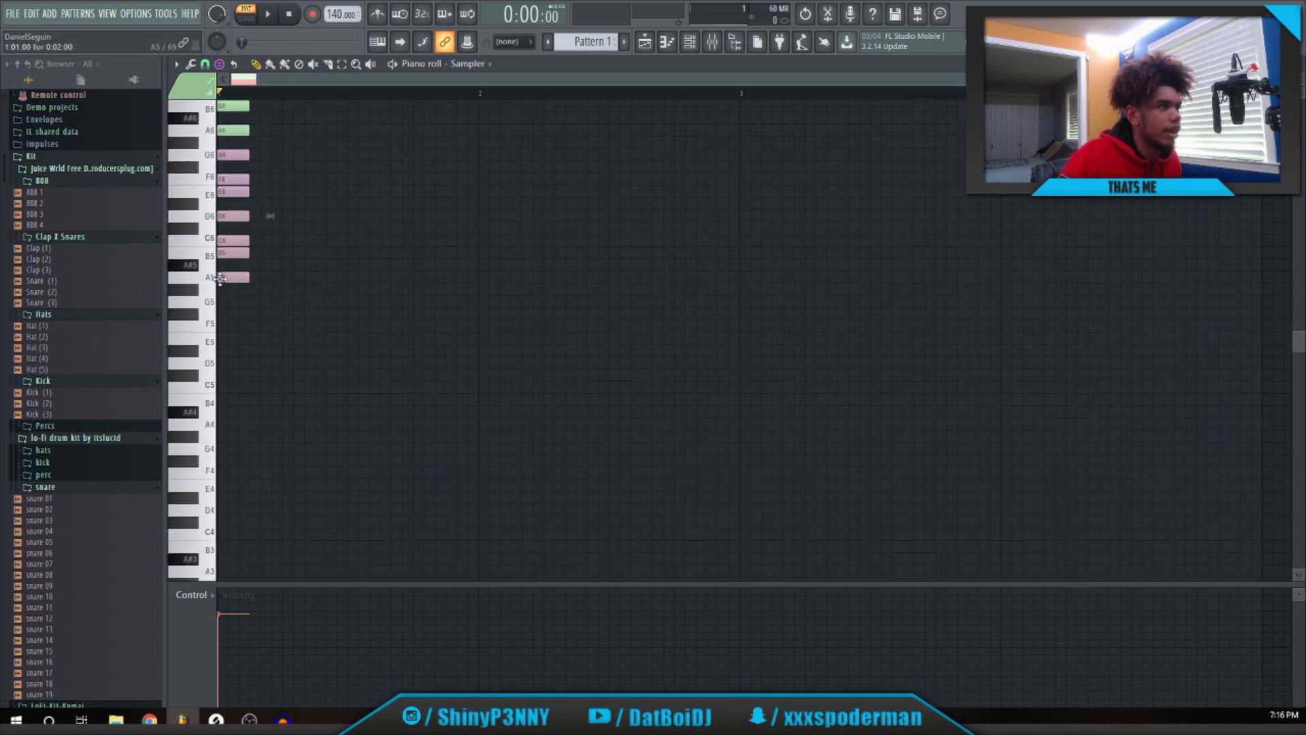
scroll(218, 279, down, 6)
click(220, 277)
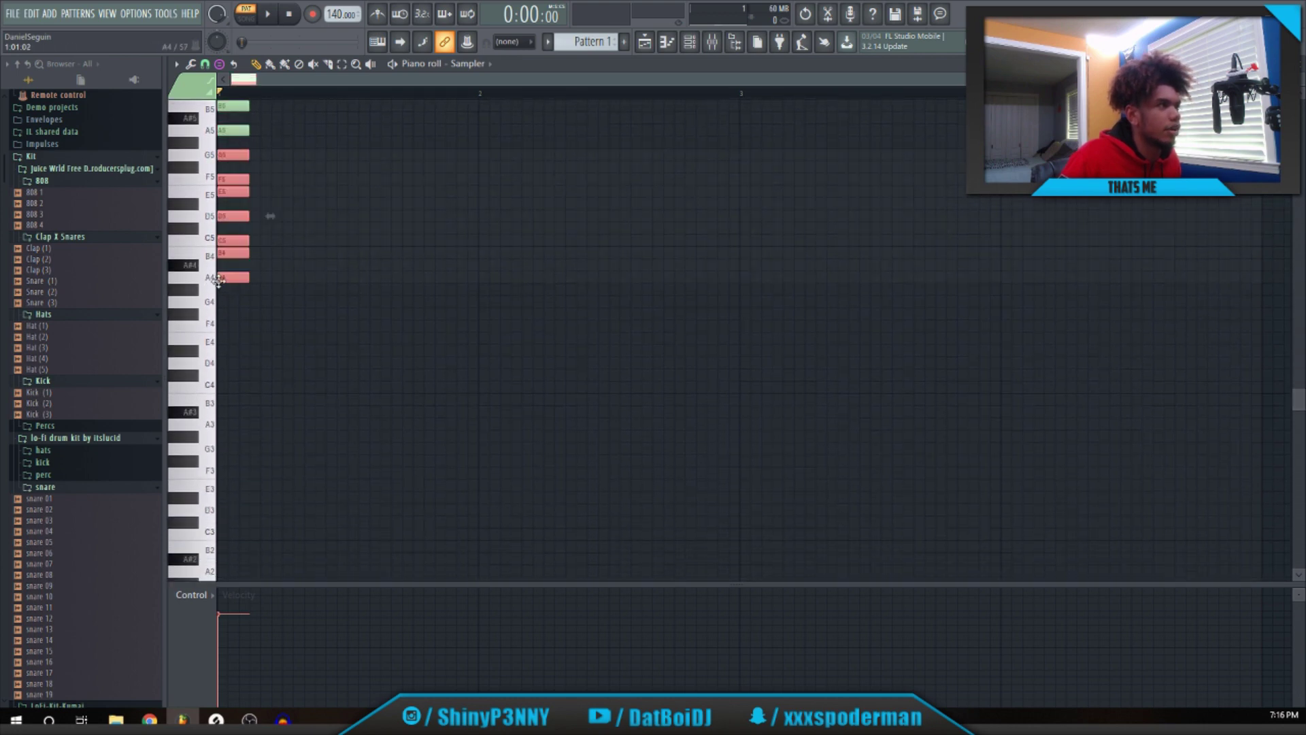
scroll(219, 281, up, 12)
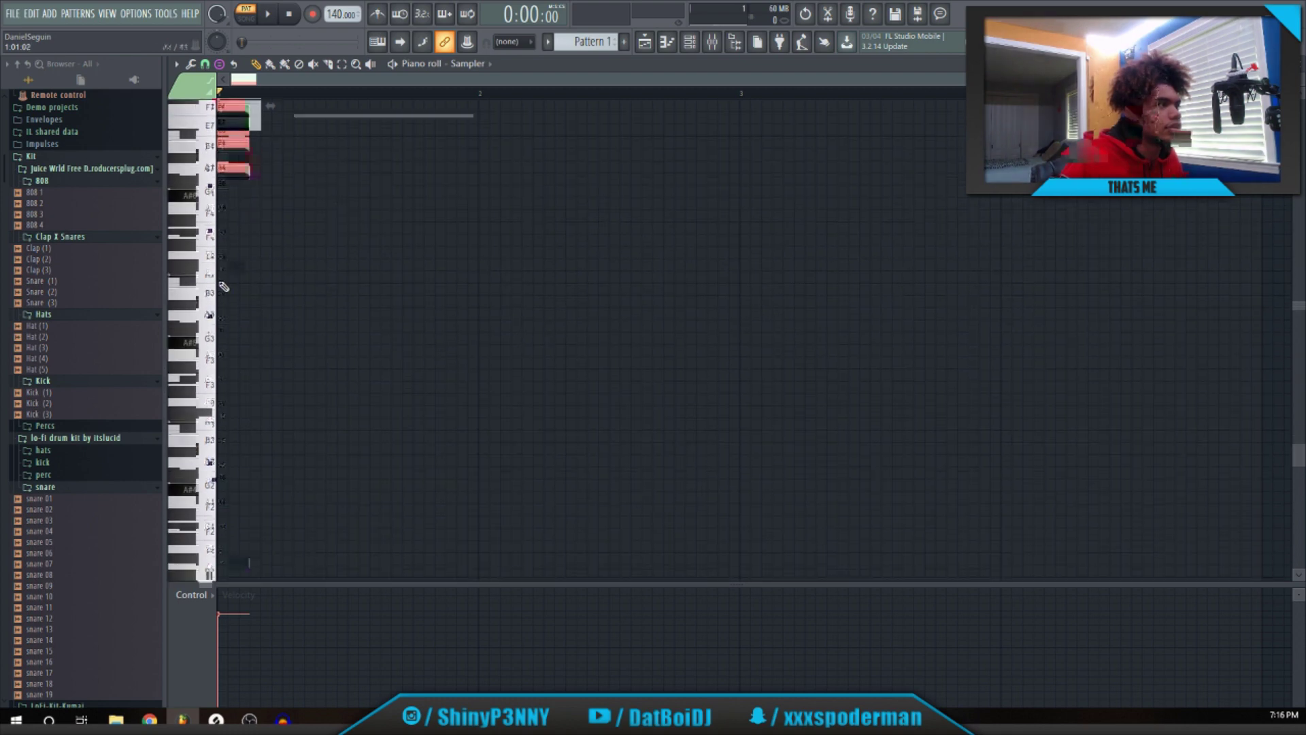
Select all notes and stretch every one to end at bar 3.
key(ctrl+a)
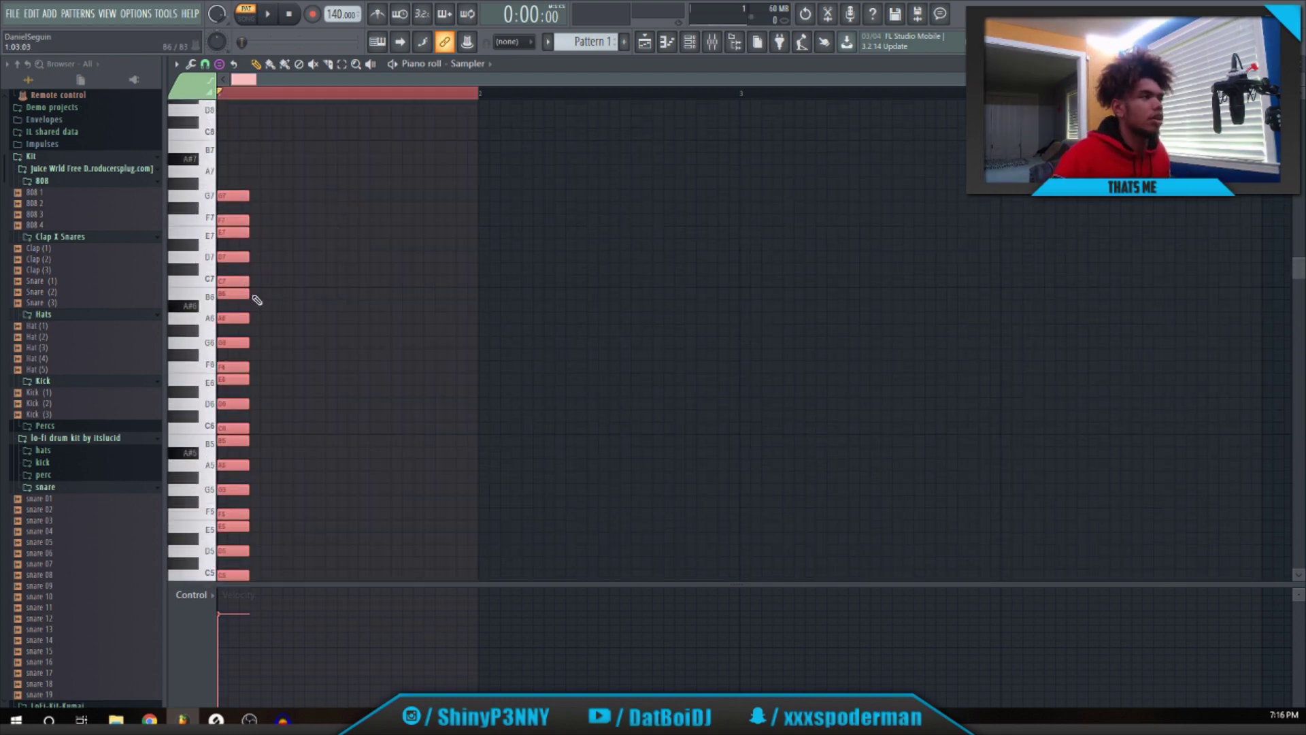
drag(251, 293, 740, 308)
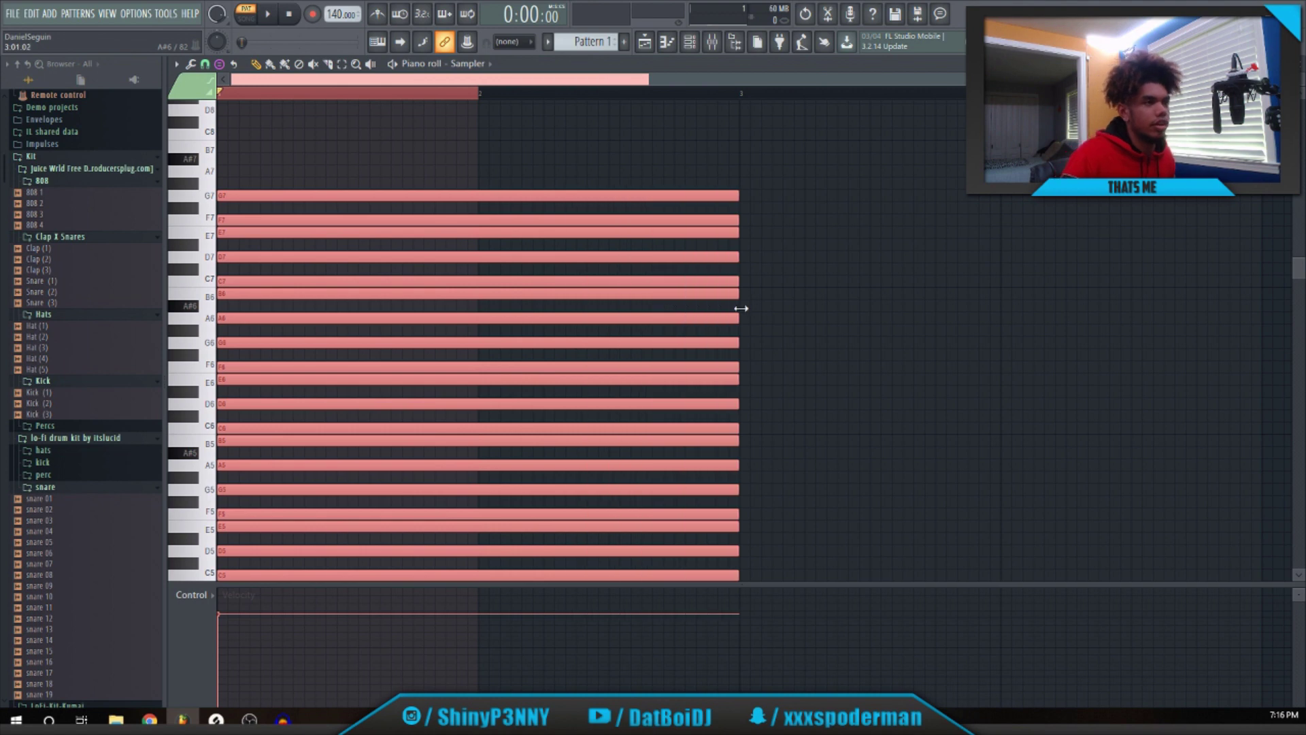
key(F6)
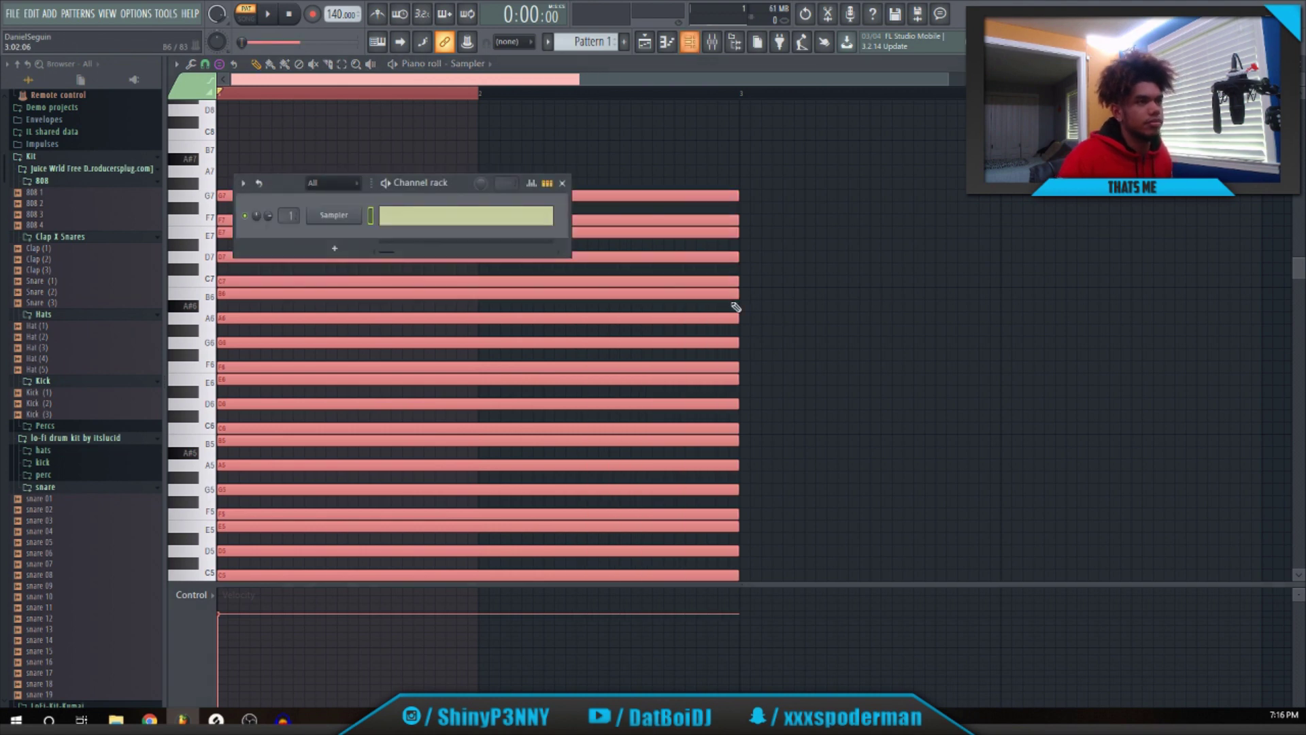
Add an Omnisphere channel with the Flamenco Guitar b patch and open its piano roll.
click(334, 248)
click(345, 58)
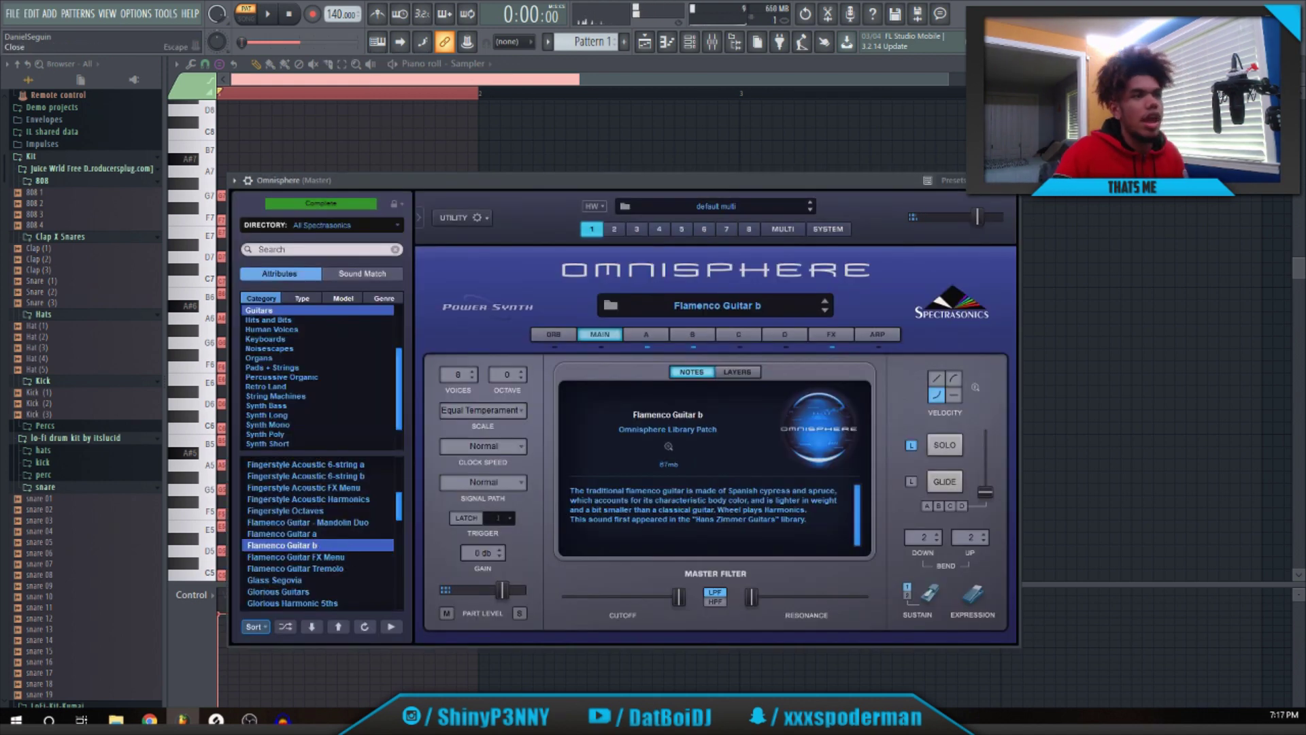
click(1011, 180)
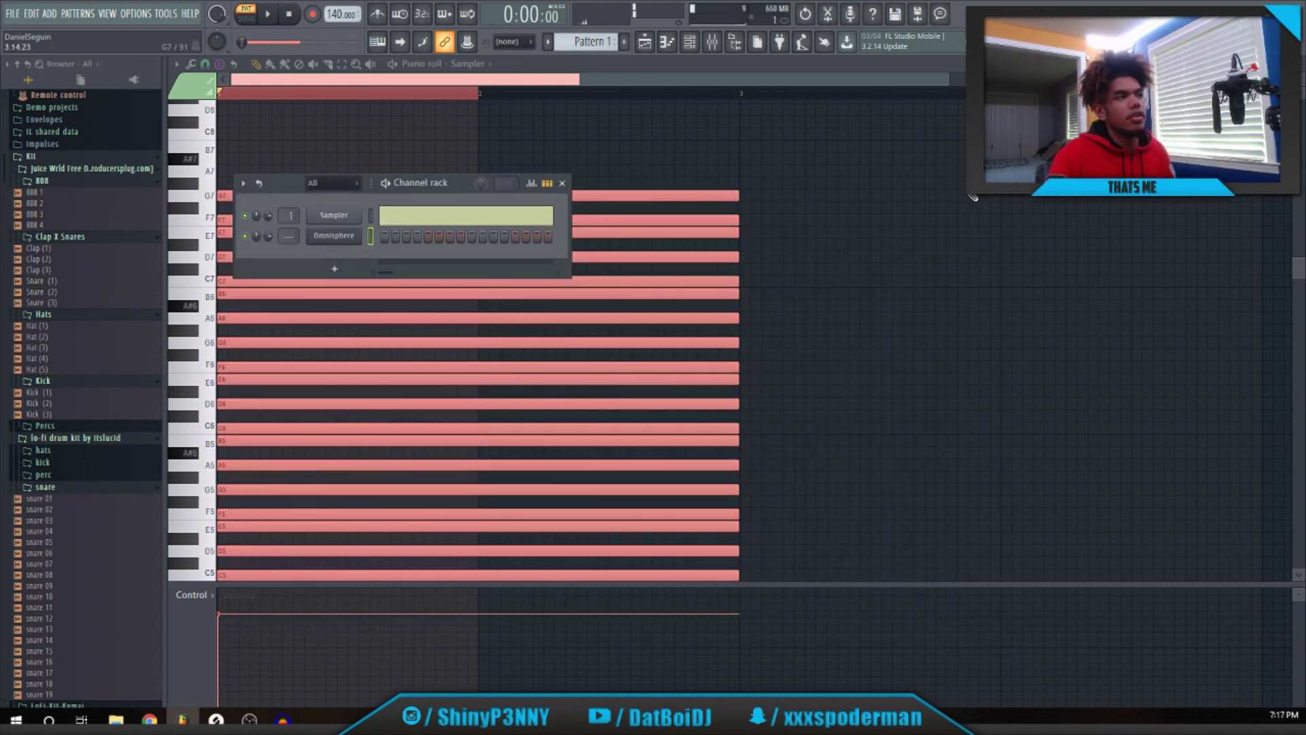
key(F7)
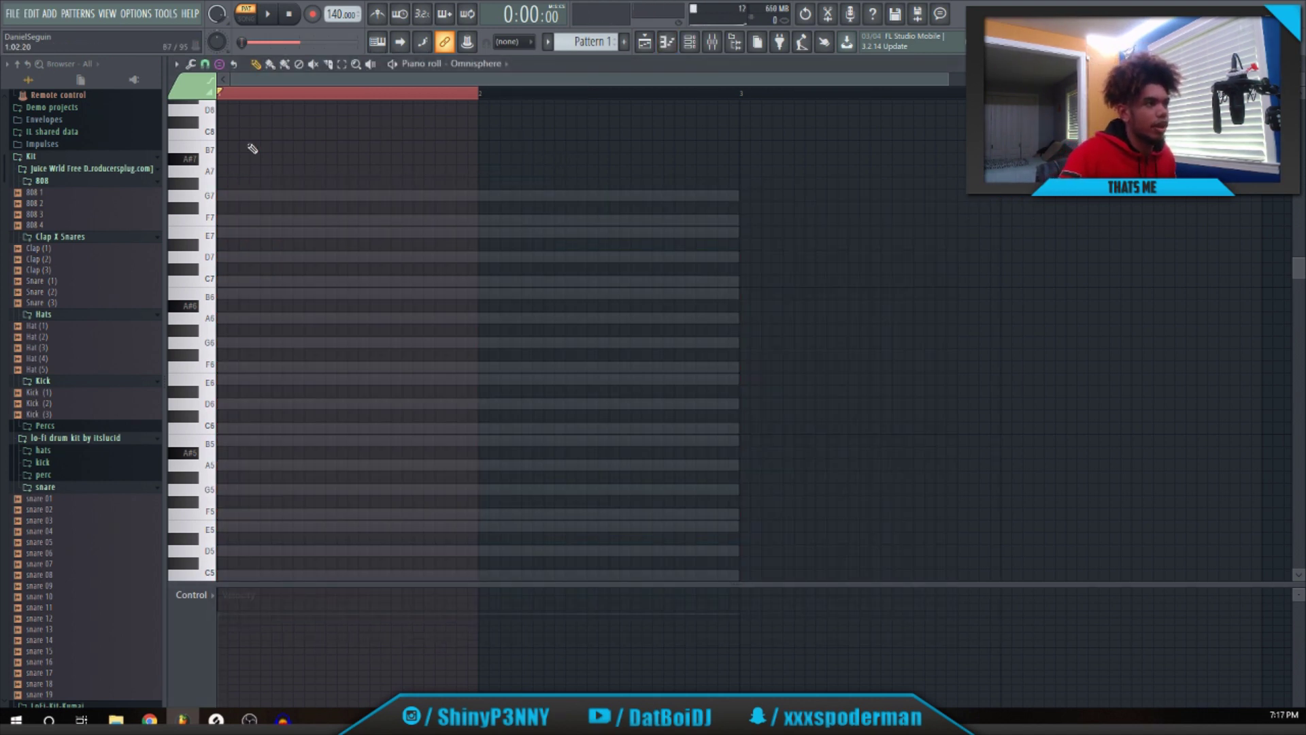
Paste and delete notes to leave the pattern empty, then dismiss Save As without saving.
key(ctrl+v)
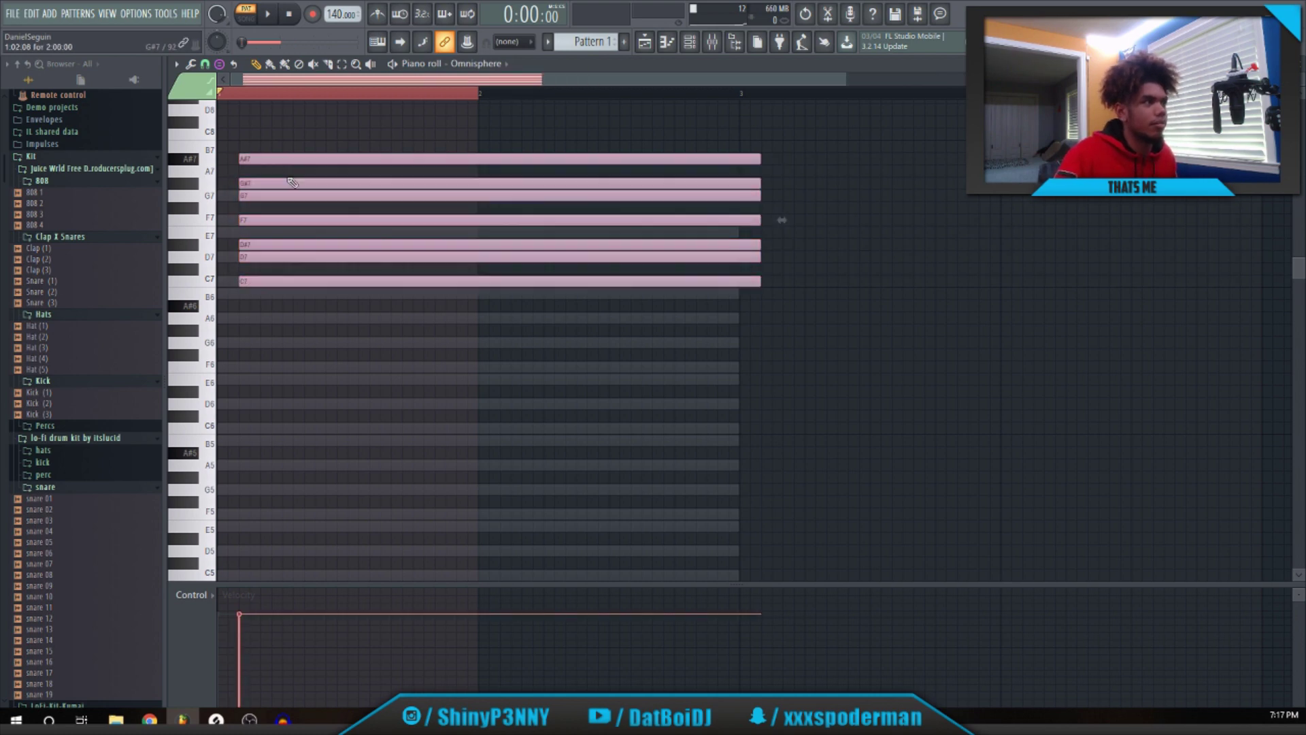
key(Delete)
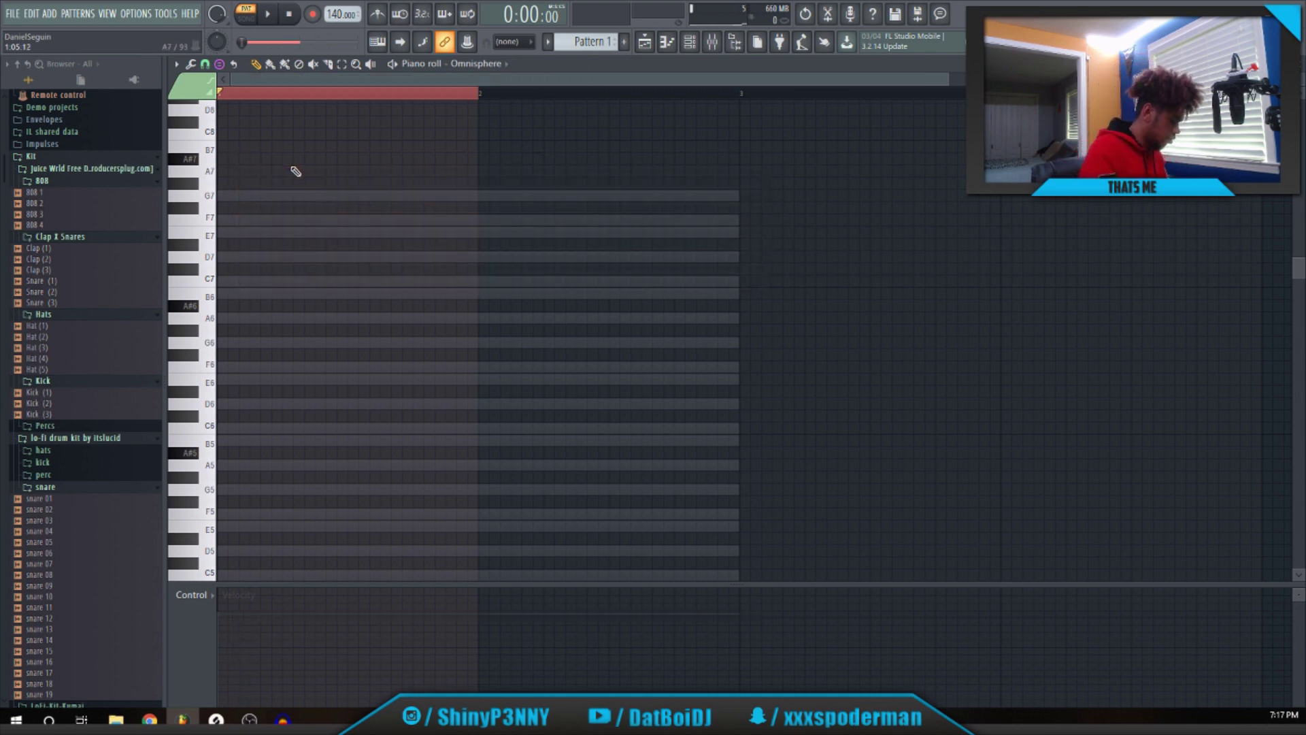
key(ctrl+shift+s)
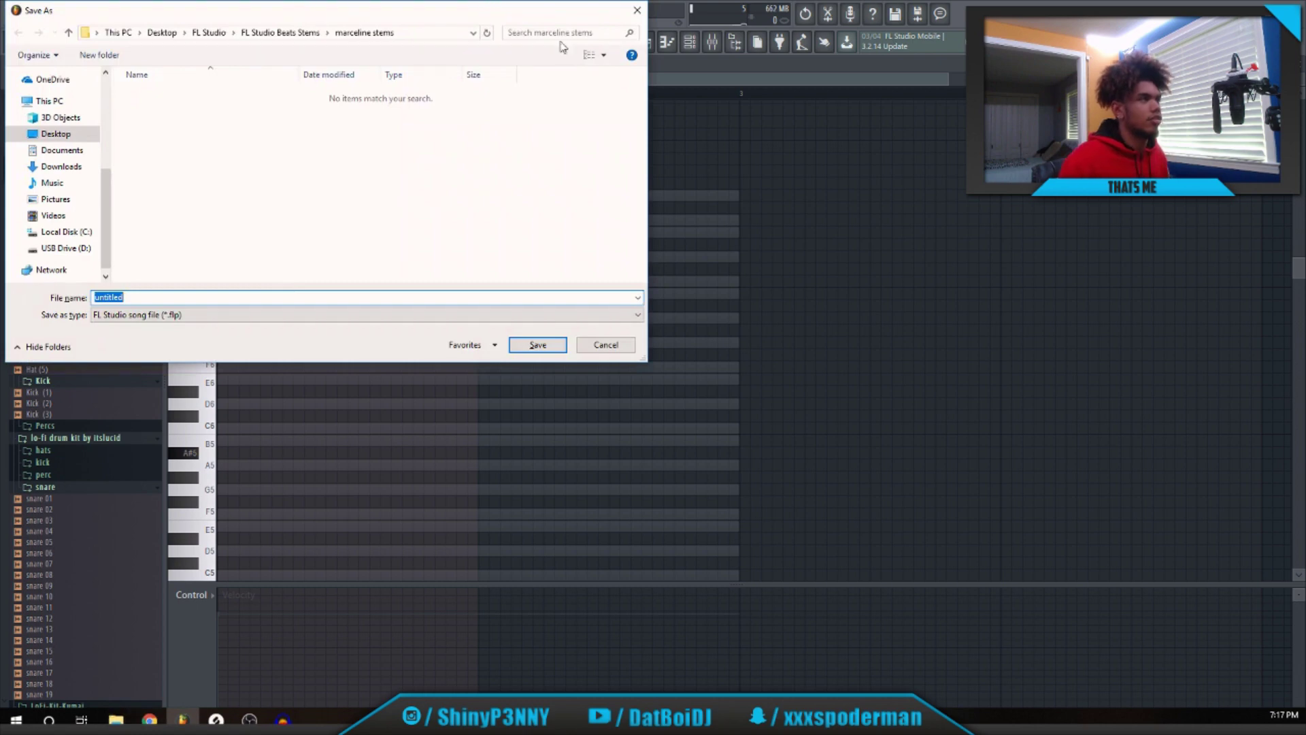
click(645, 13)
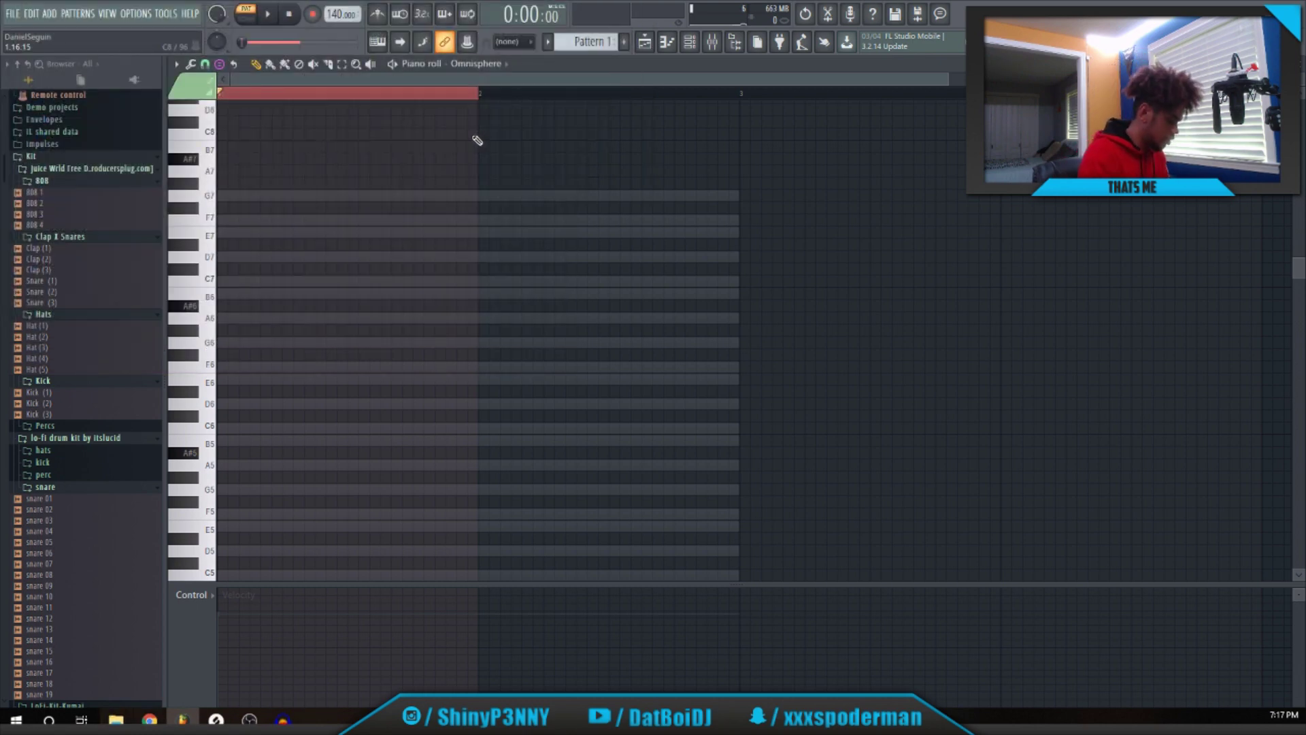
Draw a short note, move it to G4, and place an F4 note right after it.
right_click(144, 369)
click(247, 305)
click(252, 219)
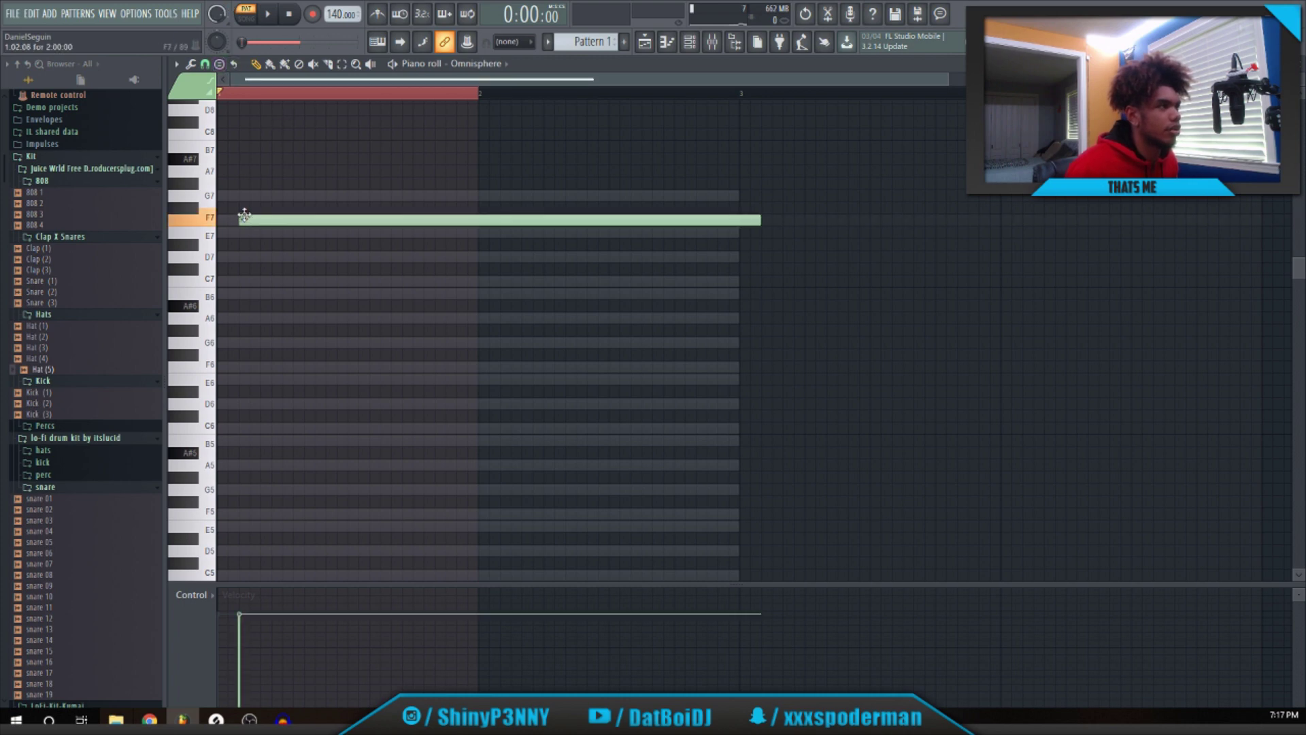
drag(302, 218, 242, 496)
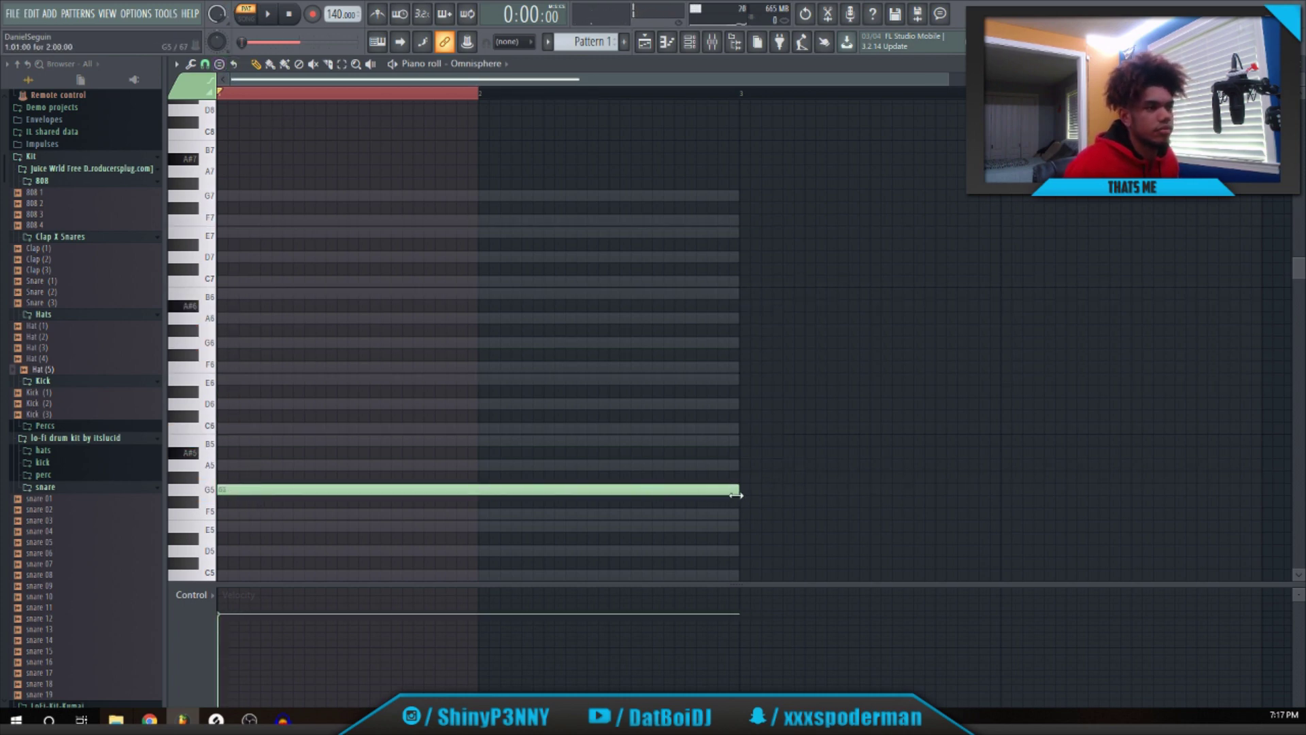
drag(736, 495, 295, 521)
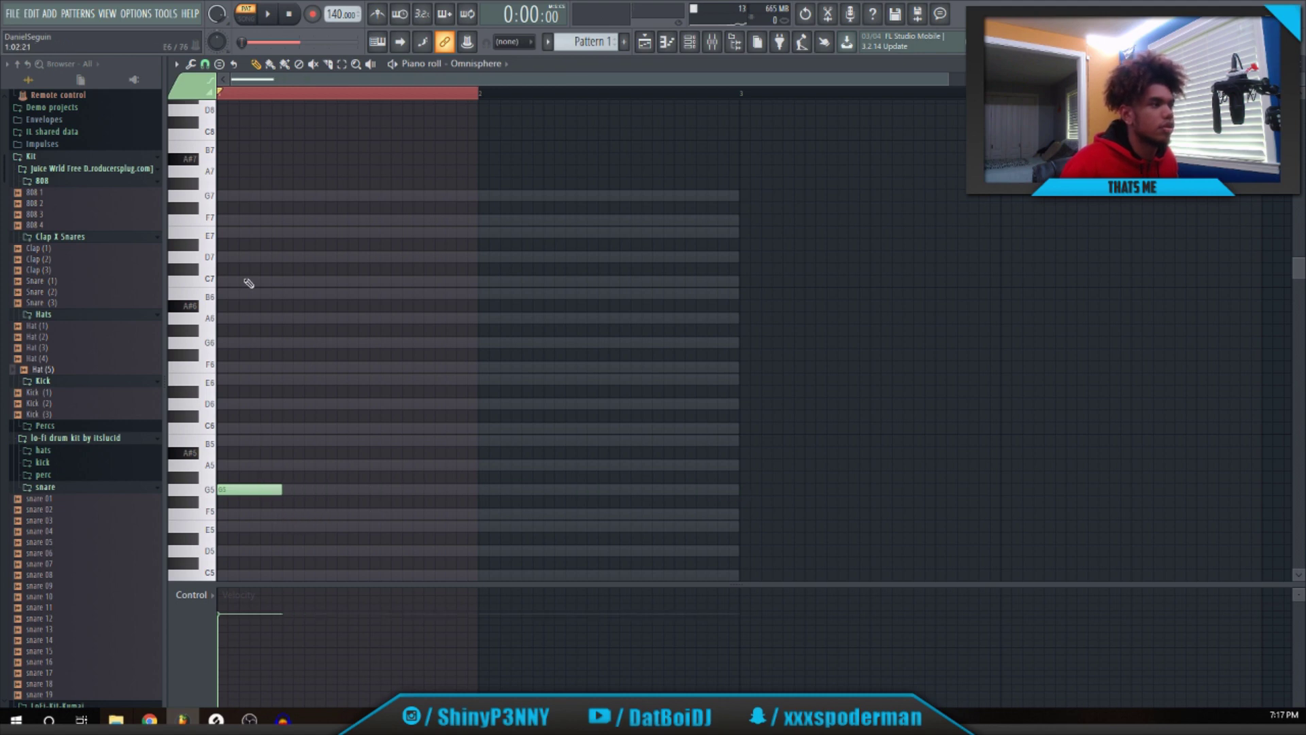
scroll(346, 99, down, 1)
scroll(321, 181, up, 2)
scroll(297, 272, down, 5)
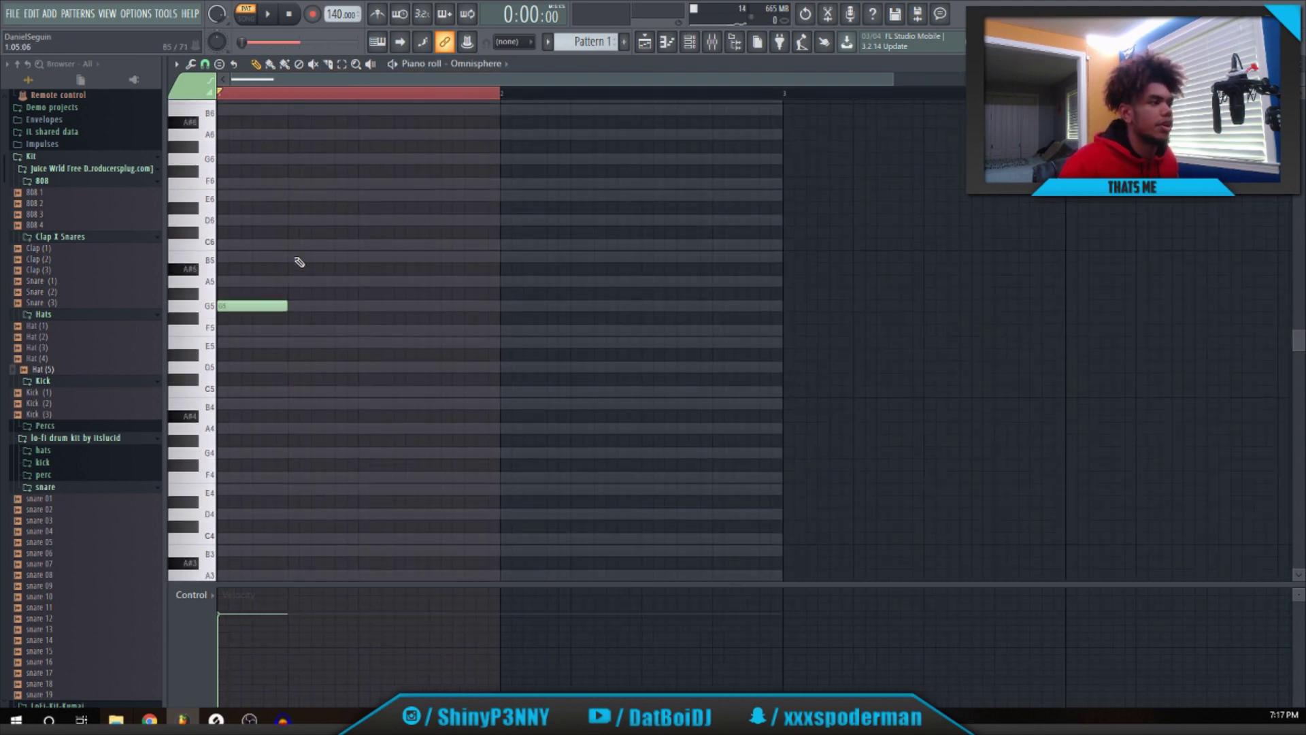
drag(243, 308, 211, 468)
click(287, 477)
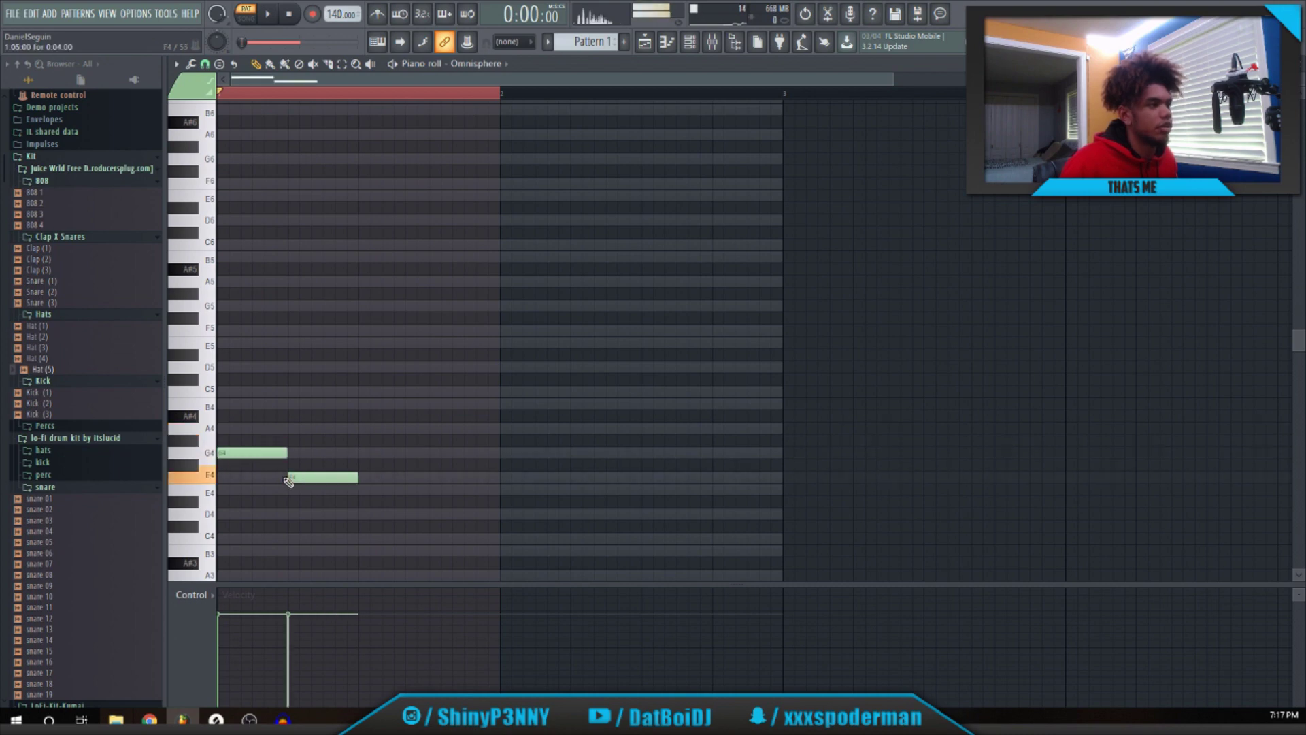
Audition the melody, then Shift-drag copy its notes so the phrase repeats from bar 5.
key(space)
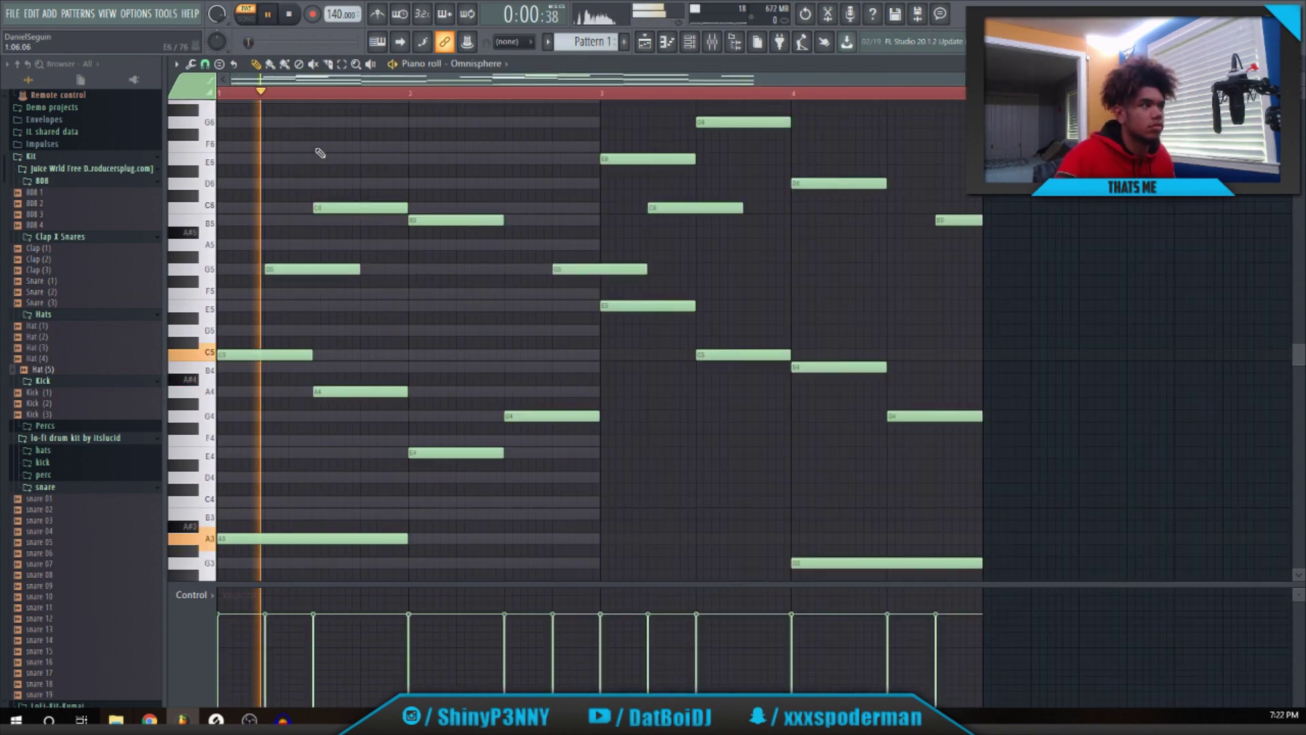
scroll(408, 204, down, 2)
scroll(470, 238, down, 4)
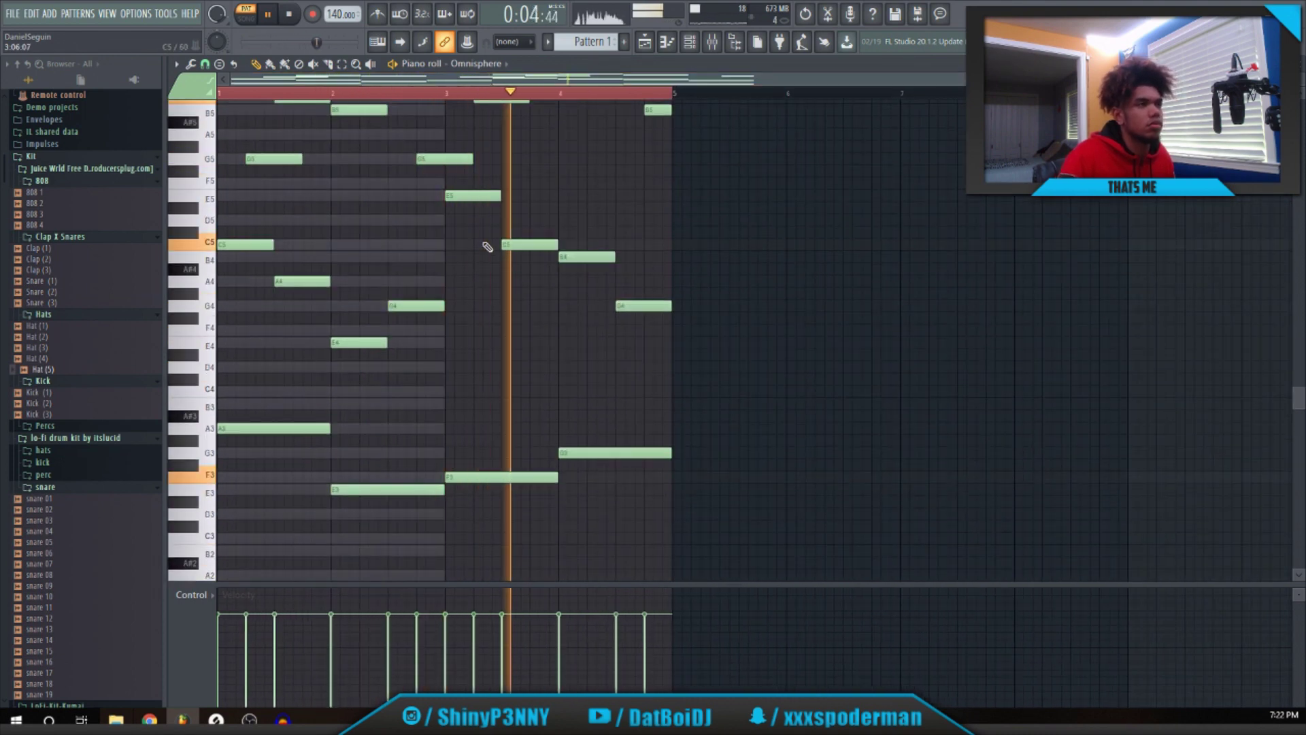
scroll(487, 246, up, 2)
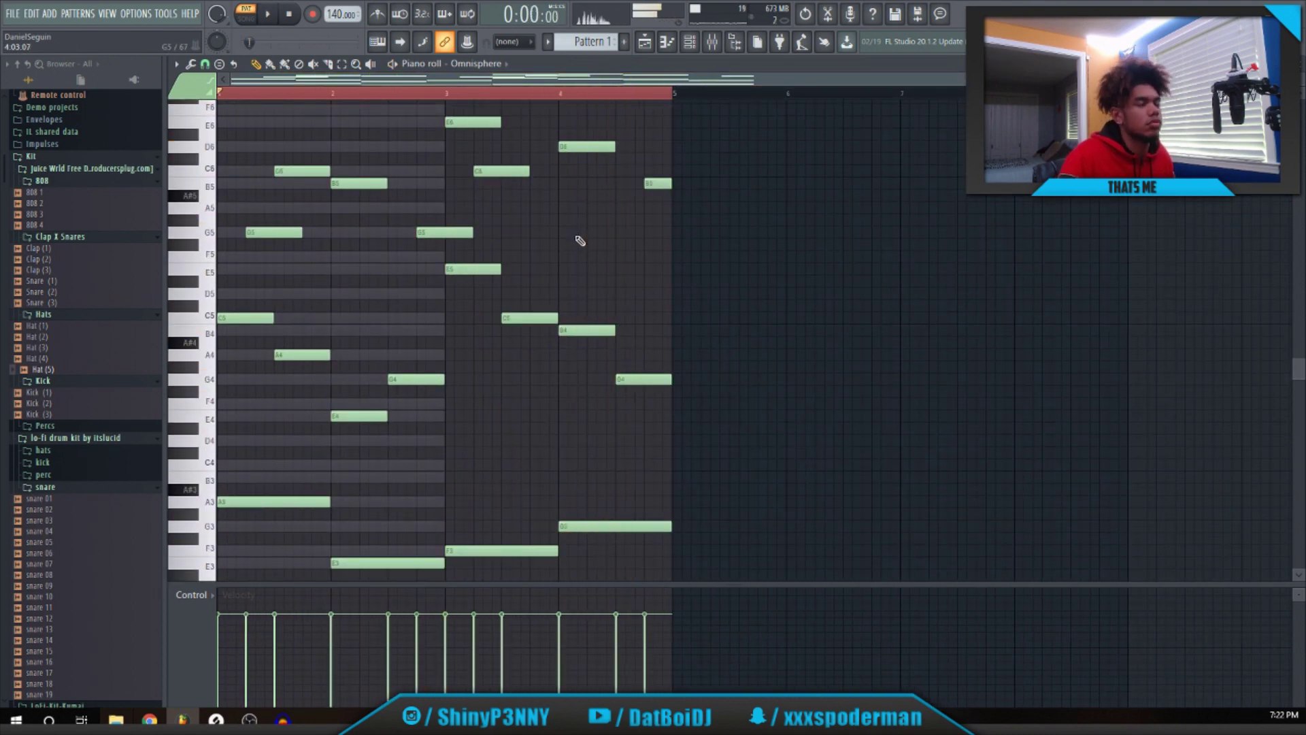
key(space)
drag(231, 318, 686, 322)
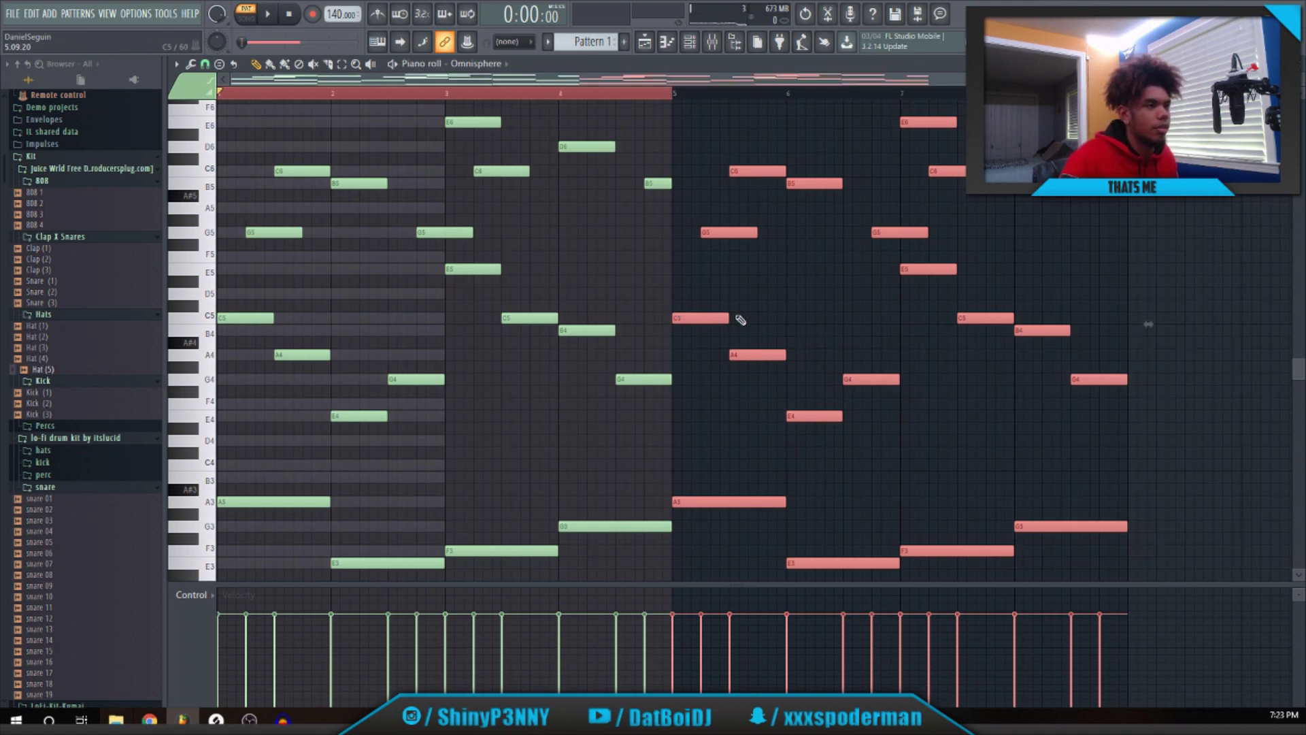
Add an F6 note around bar 4 of the Omnisphere melody.
click(529, 239)
scroll(708, 184, up, 3)
key(space)
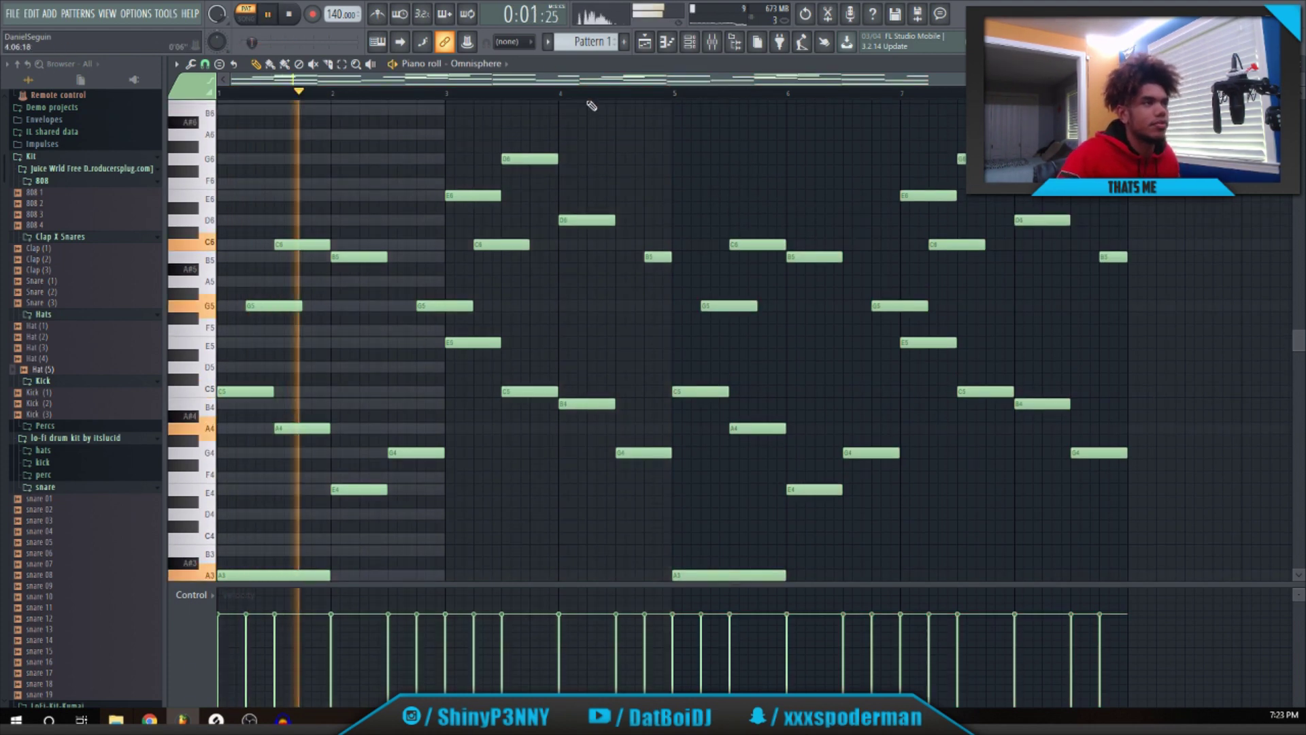
key(ctrl+d)
scroll(599, 96, down, 2)
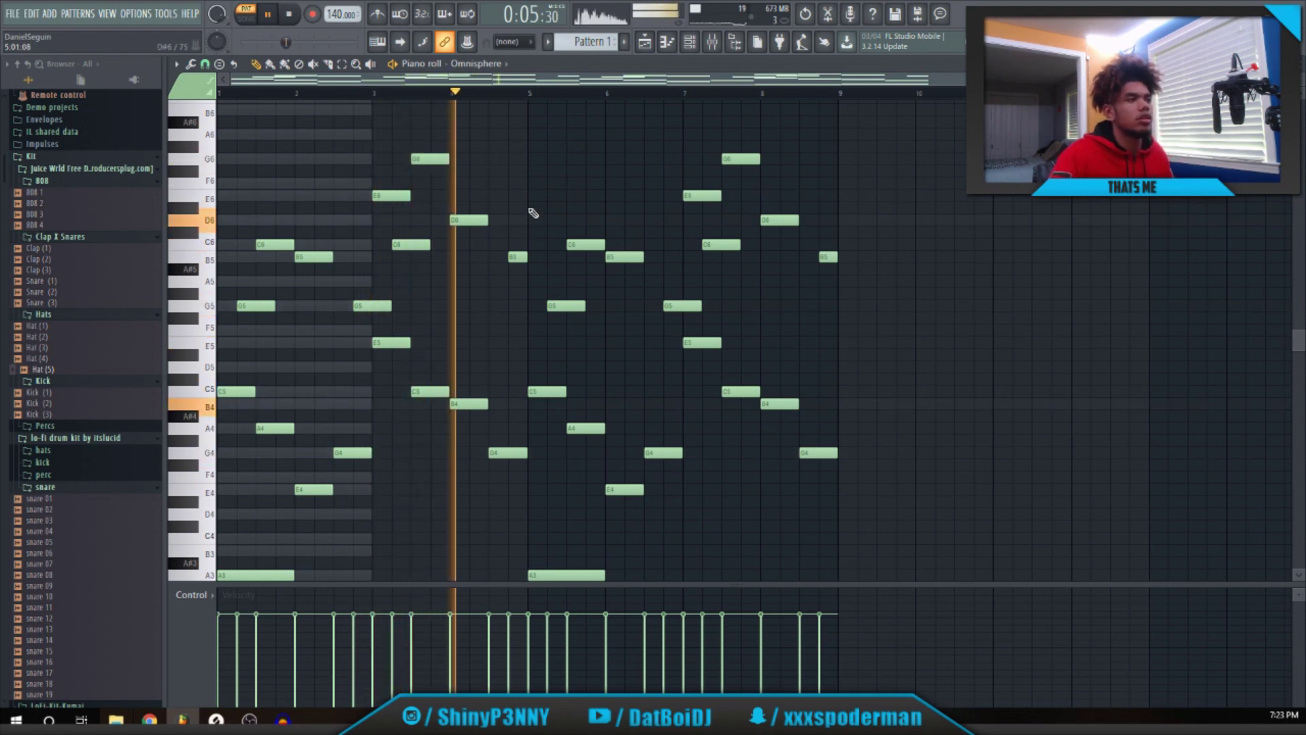
click(532, 181)
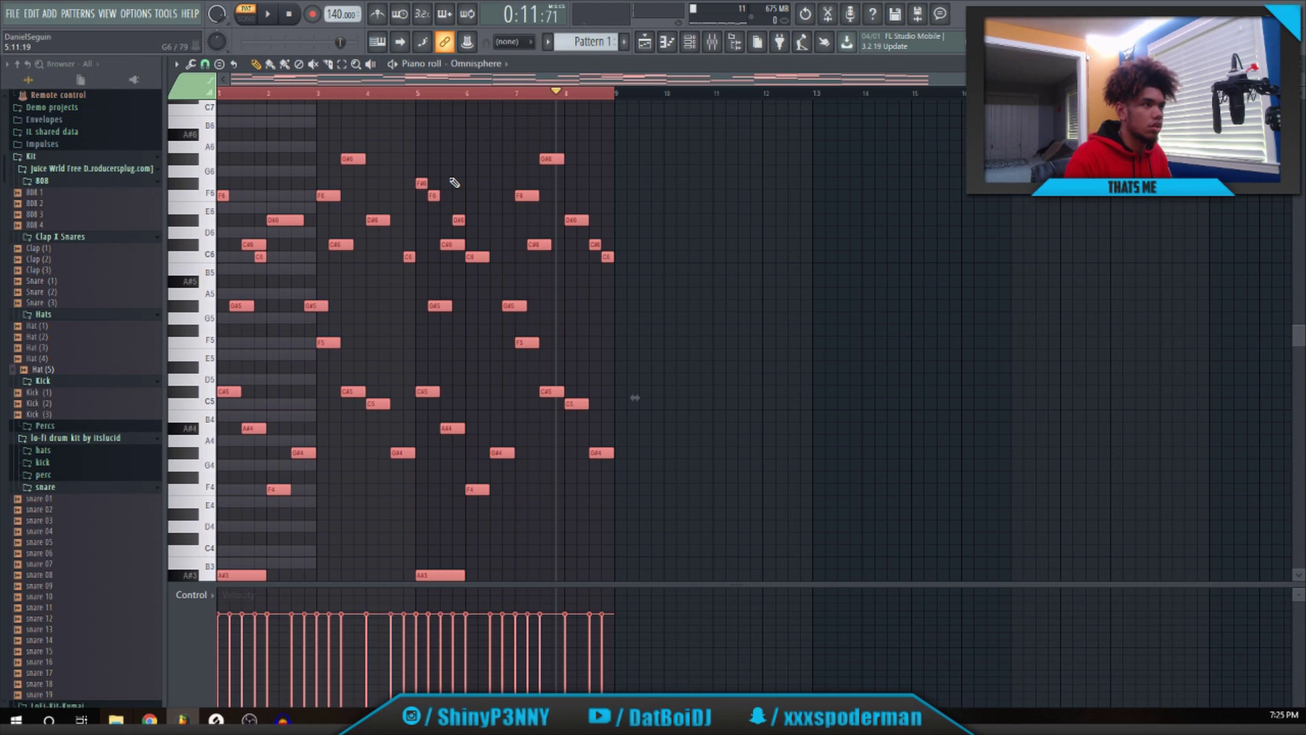
Transpose every melody note down two semitones and play it back.
key(space)
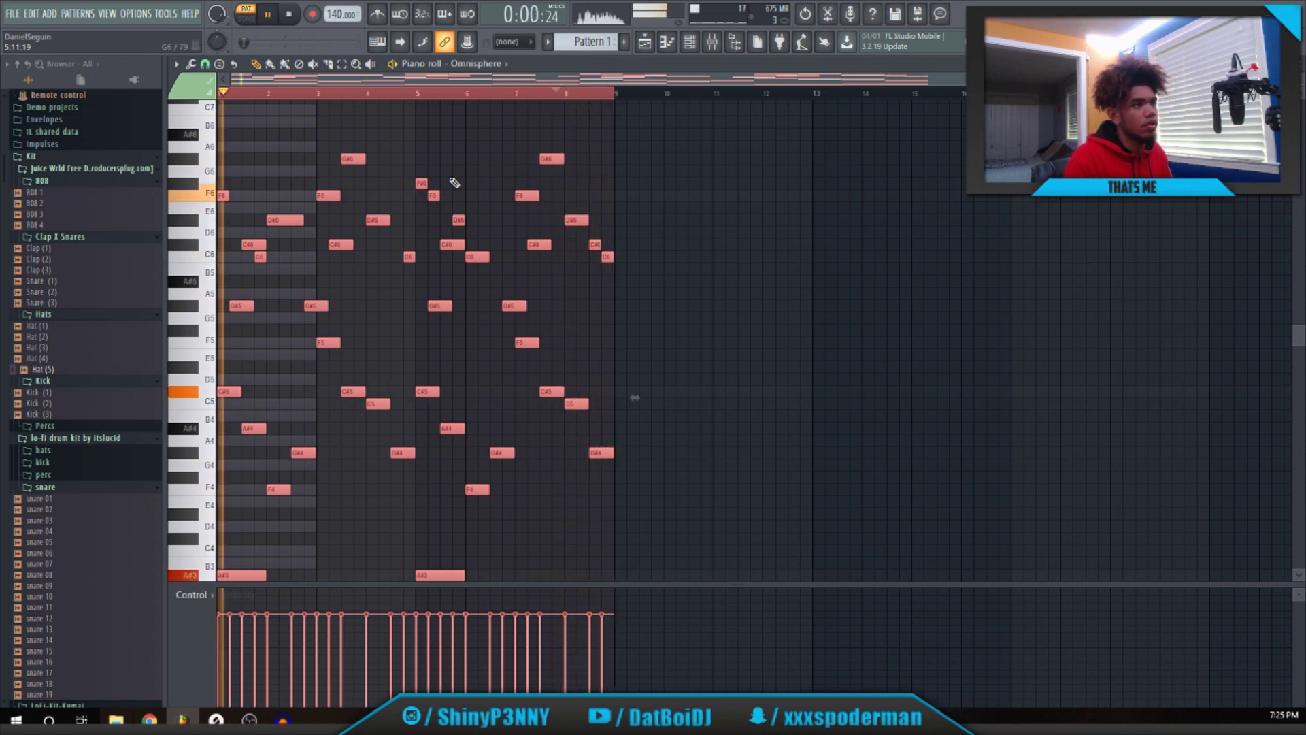
key(space)
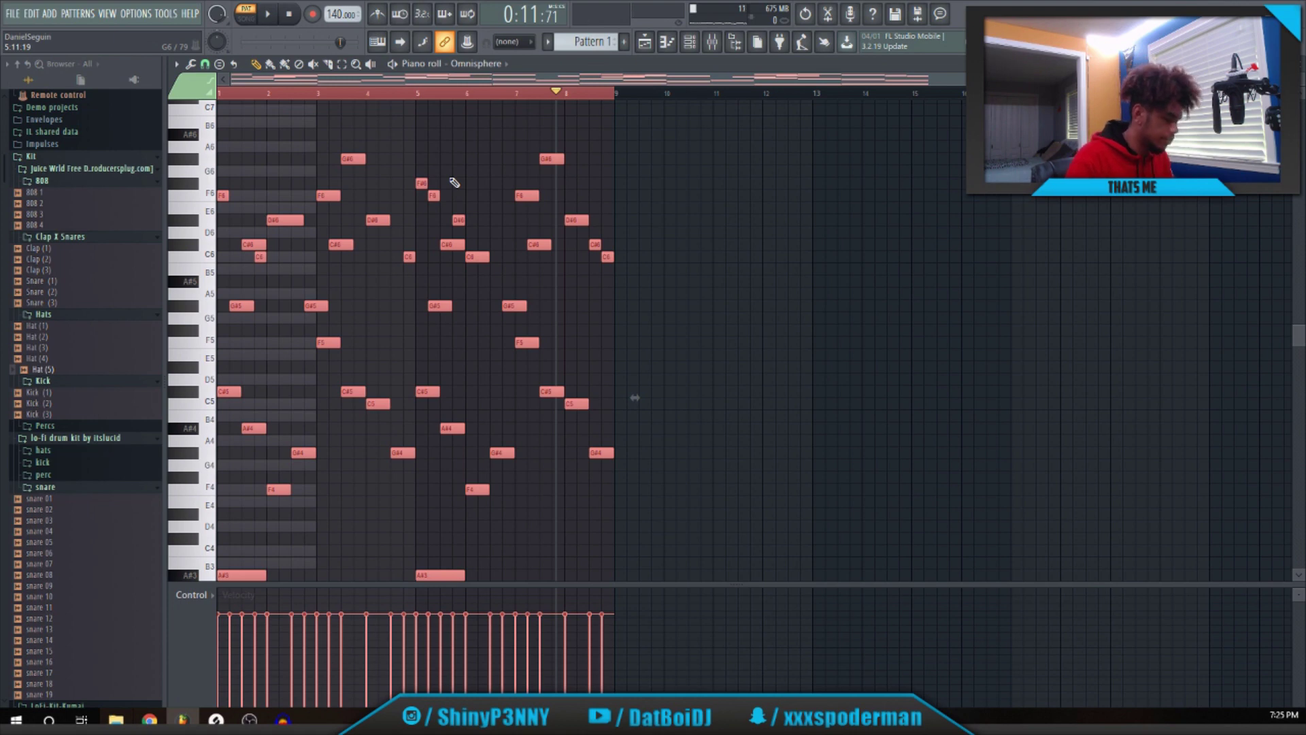
key(Down)
key(Down)
key(space)
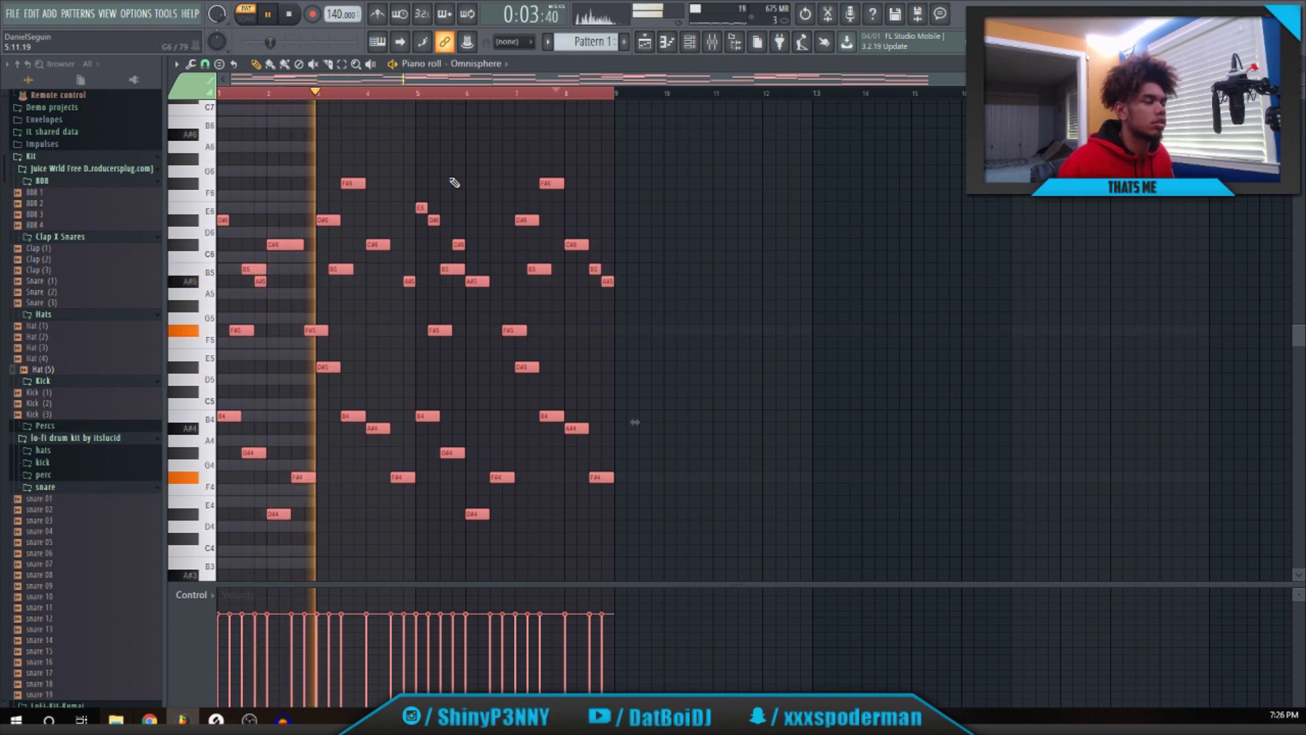
scroll(644, 293, down, 3)
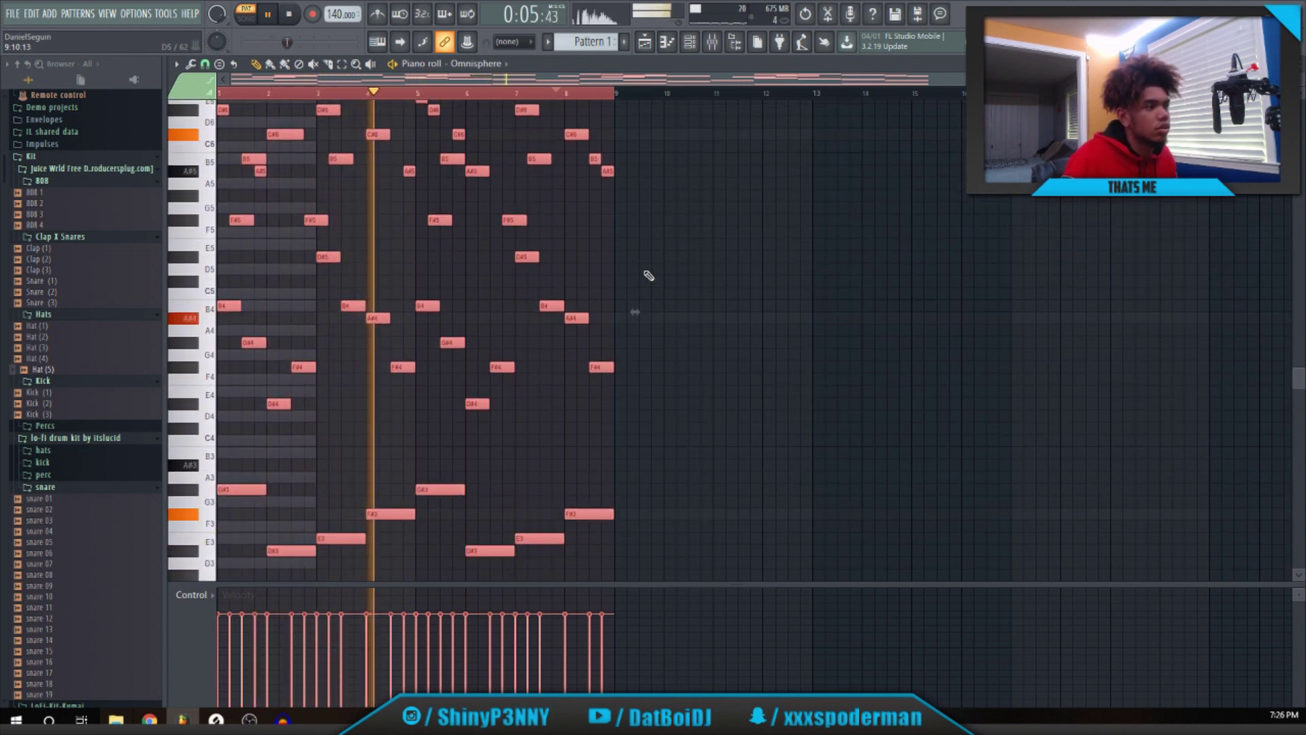
scroll(646, 277, up, 2)
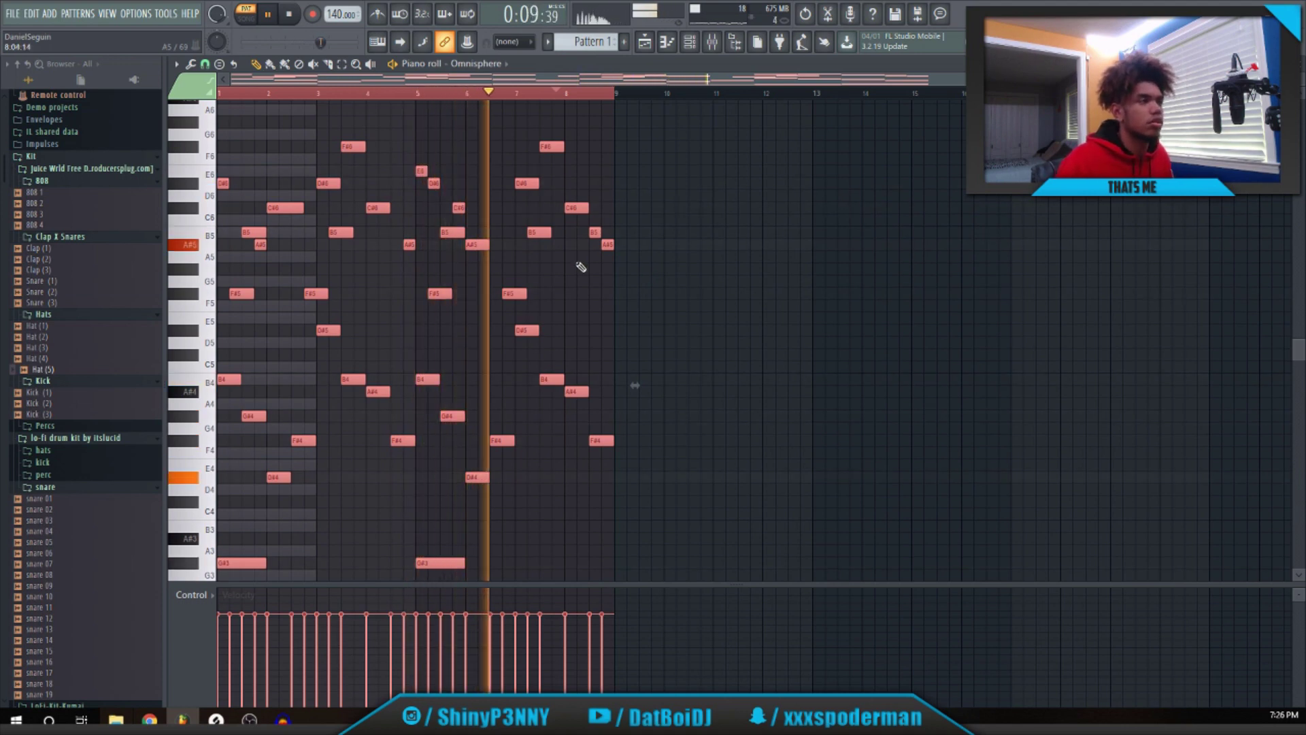
Delete the empty Sampler channel and insert a second Omnisphere instrument.
key(space)
key(F6)
right_click(351, 229)
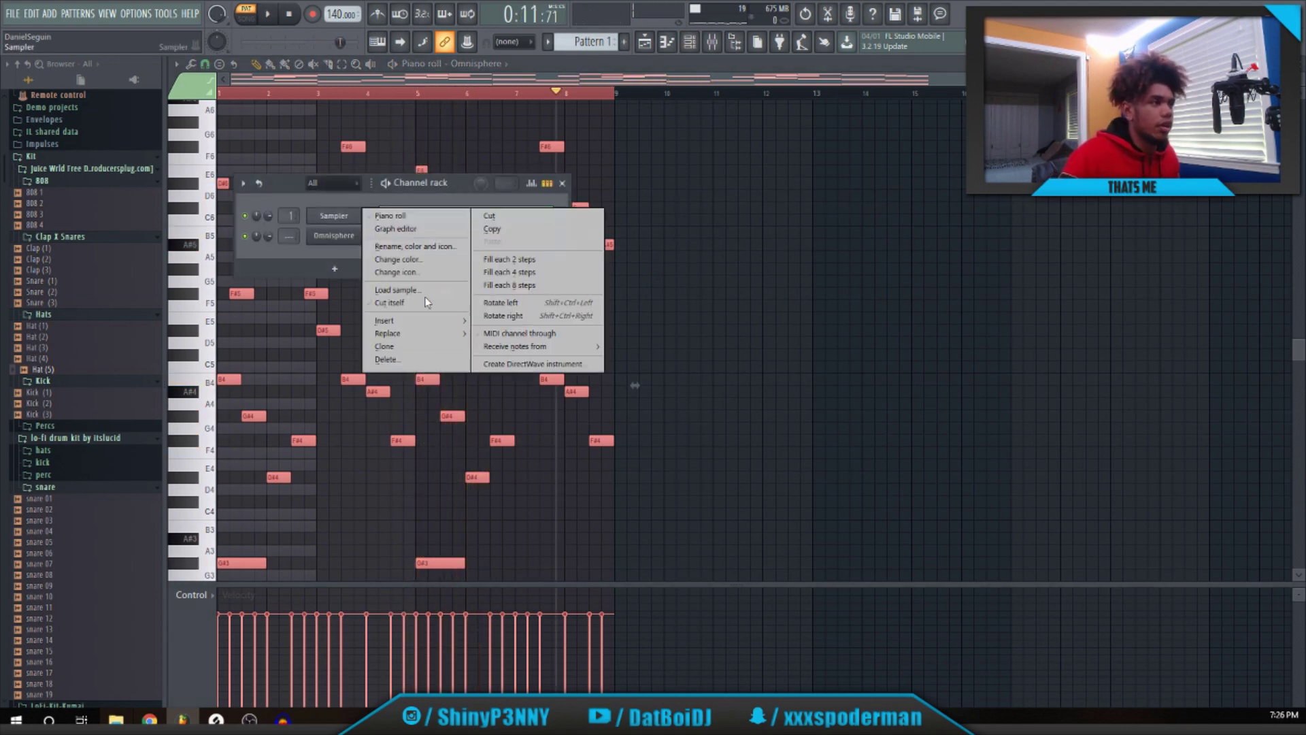
click(408, 359)
click(722, 397)
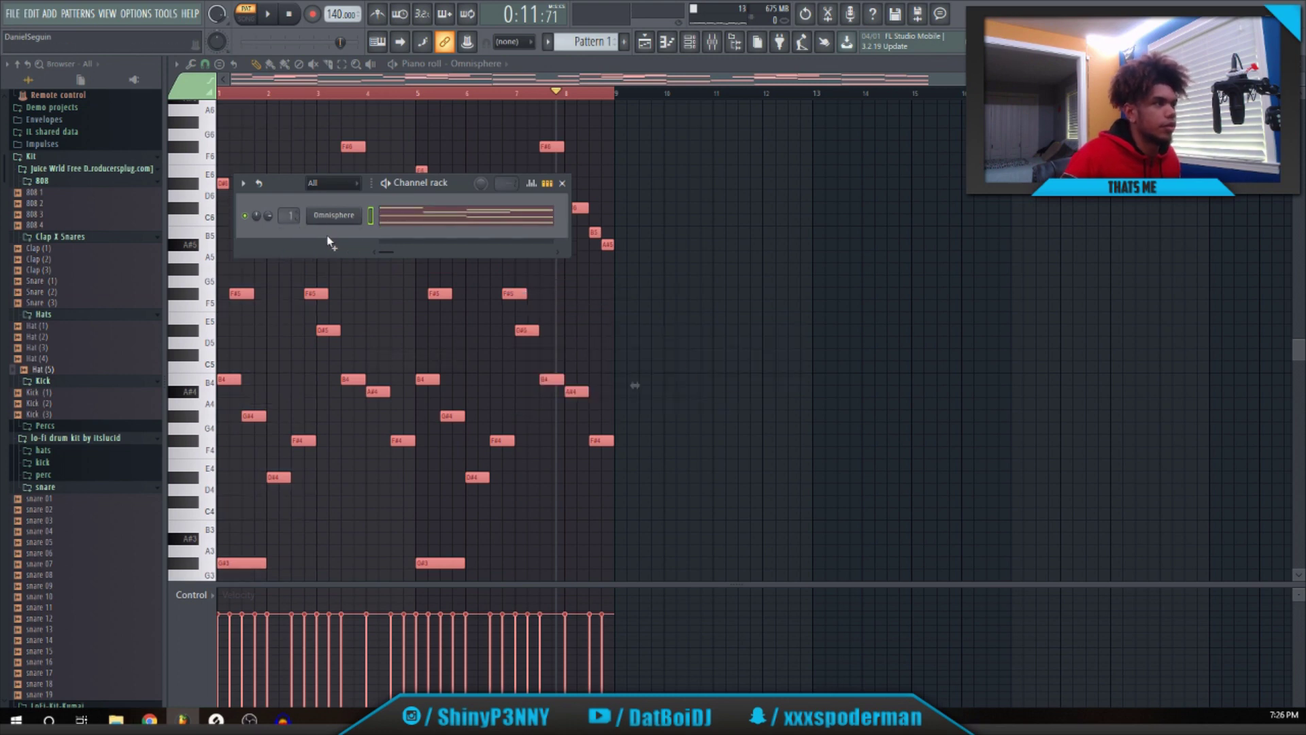
right_click(325, 245)
click(354, 52)
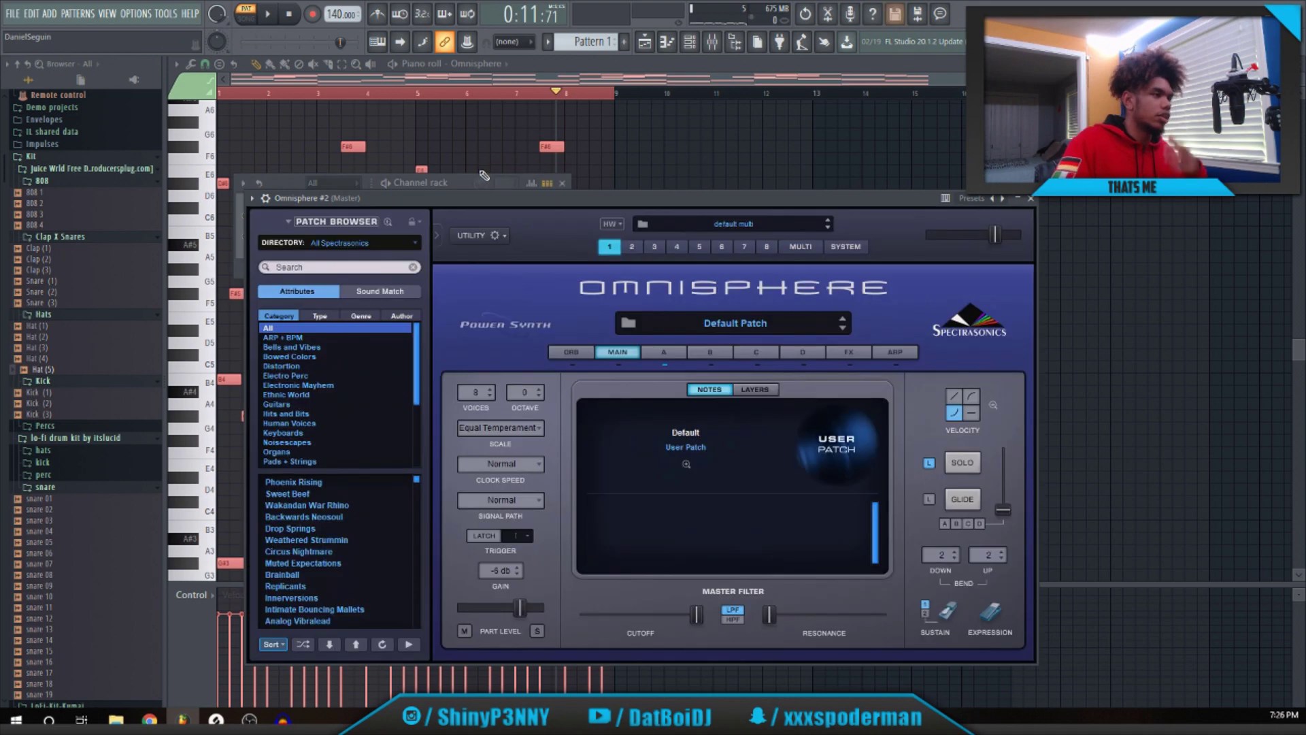
Load Christmas Layers from the Bells and Vibes category onto Omnisphere #2 and close it.
click(303, 346)
scroll(340, 517, down, 6)
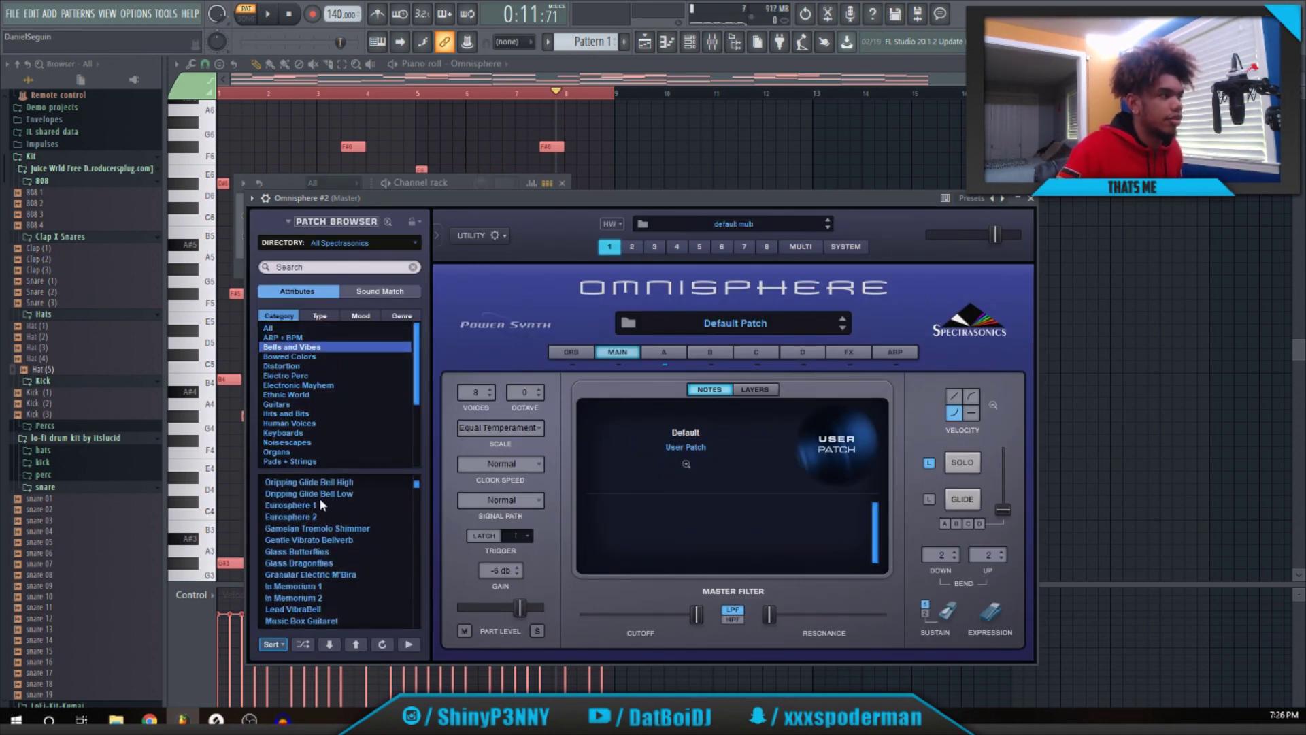
scroll(320, 558, up, 8)
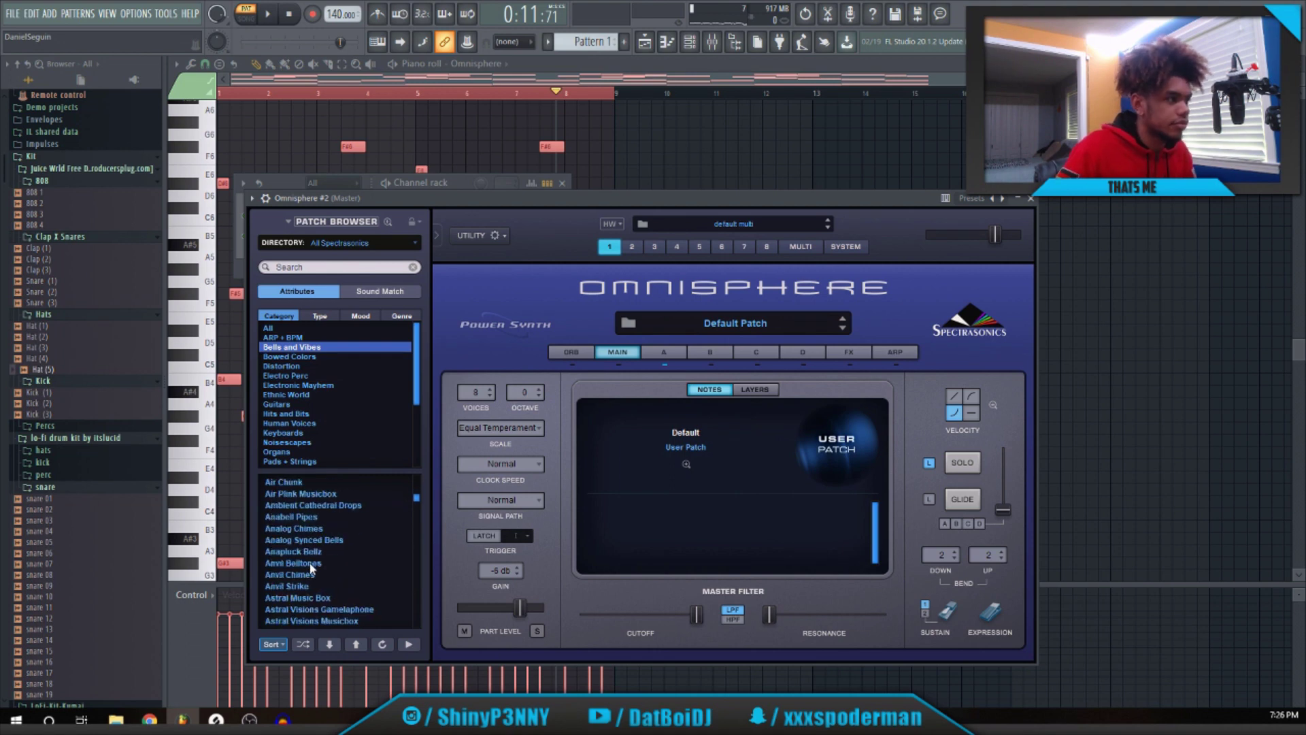
scroll(306, 551, down, 4)
click(328, 566)
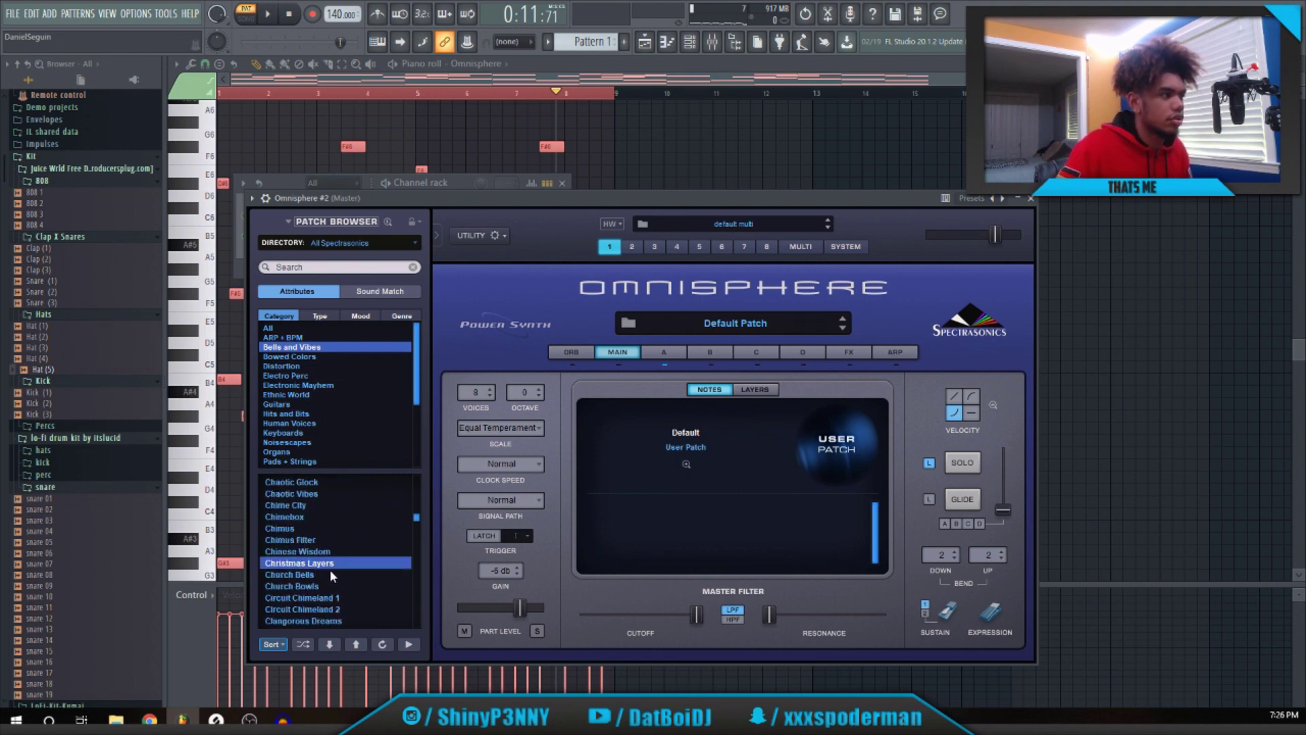
click(1030, 198)
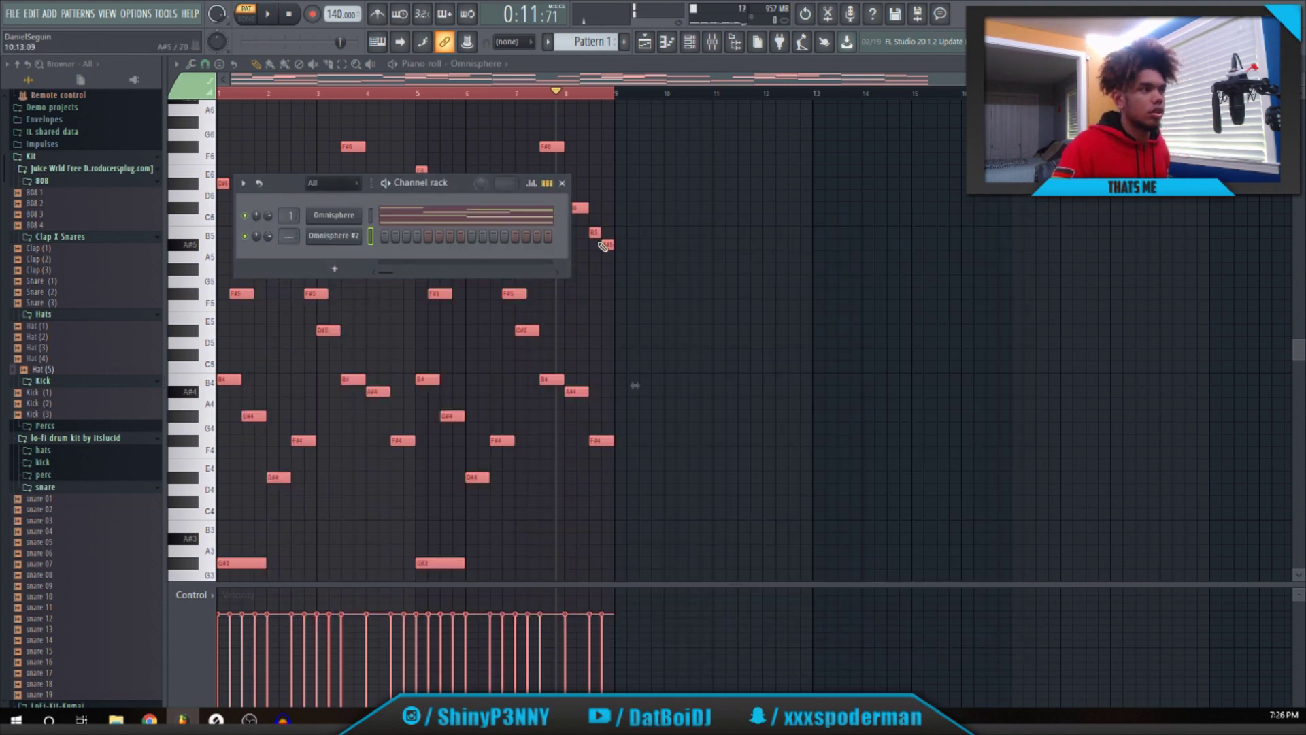
Pencil E6 and A#5 notes into bar 1 of Omnisphere #2, nudging the second E6 later.
key(F6)
key(space)
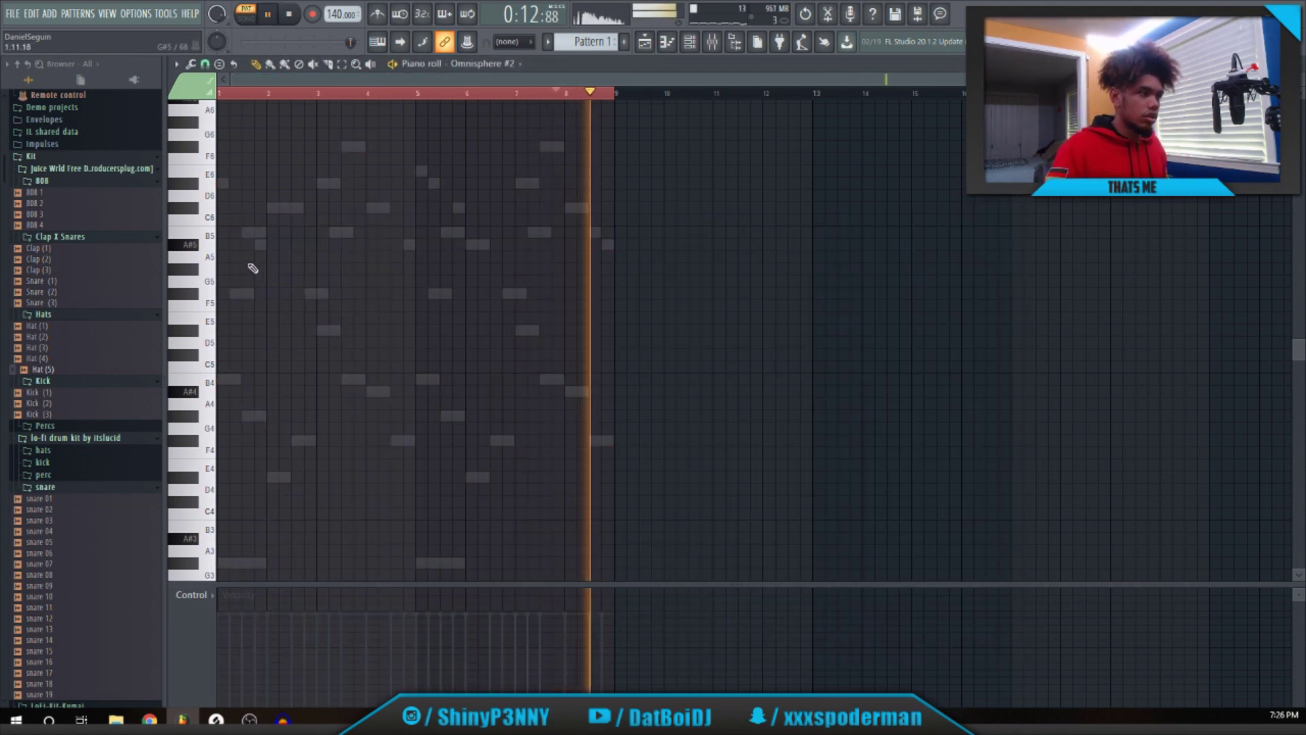
click(223, 183)
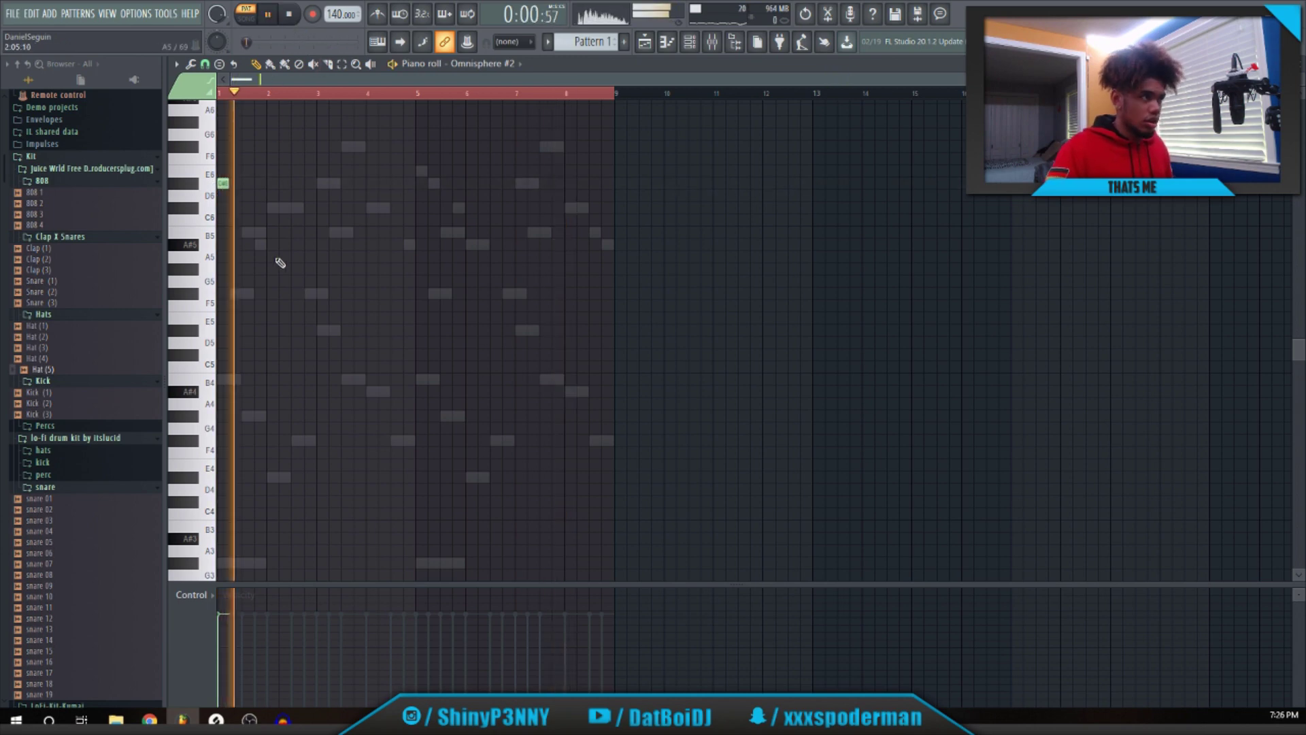
click(257, 244)
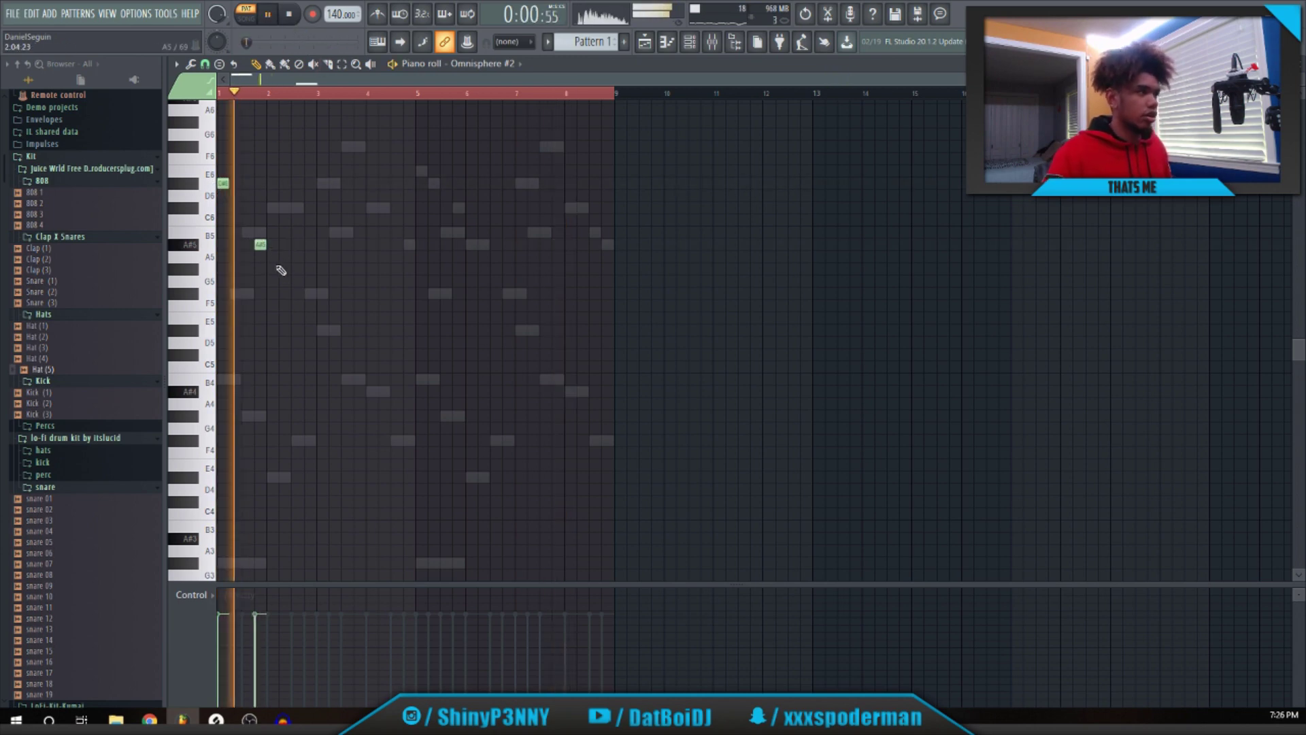
key(space)
click(274, 183)
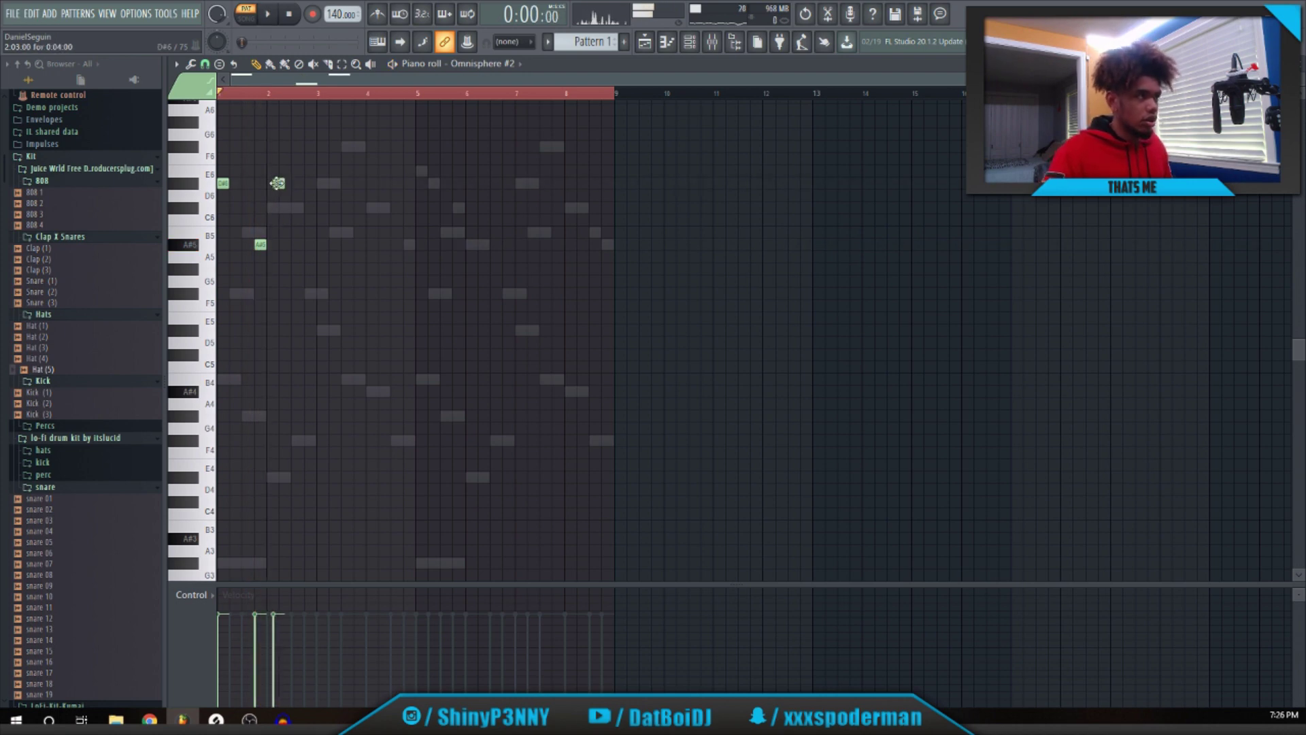
key(space)
drag(276, 183, 286, 183)
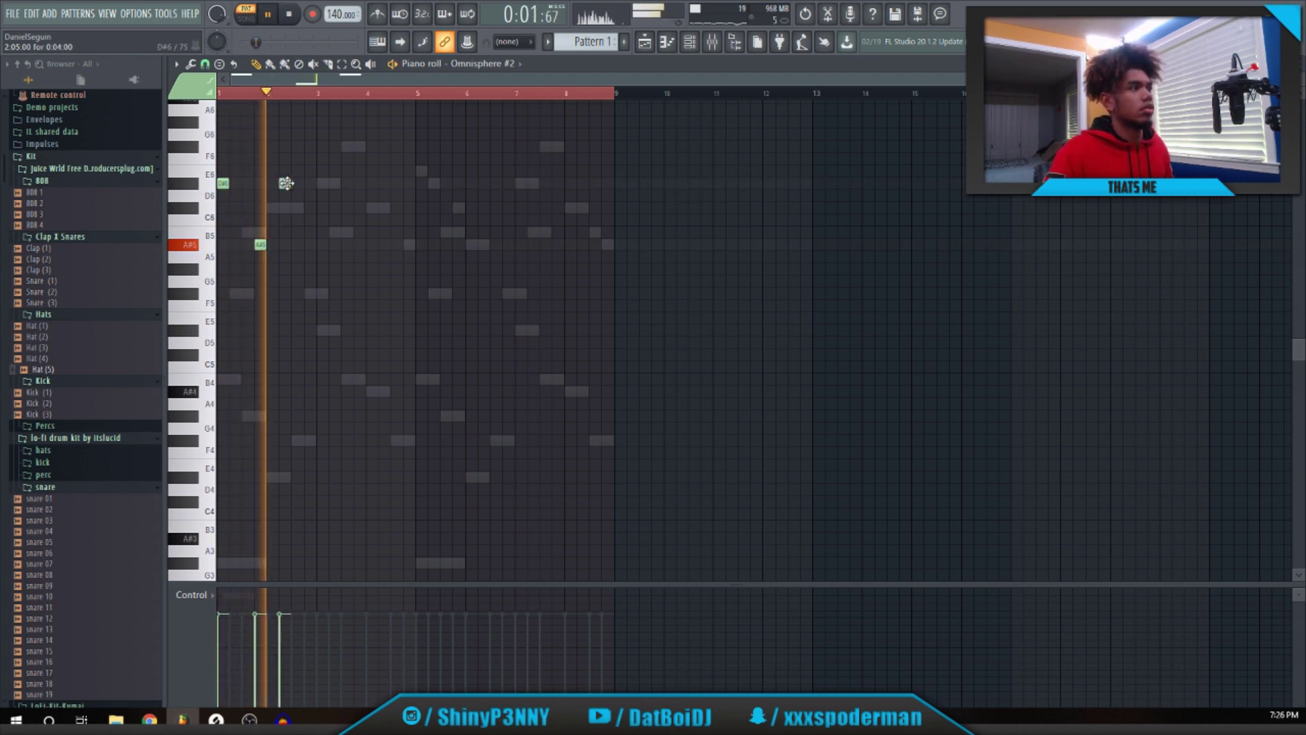
key(space)
key(F6)
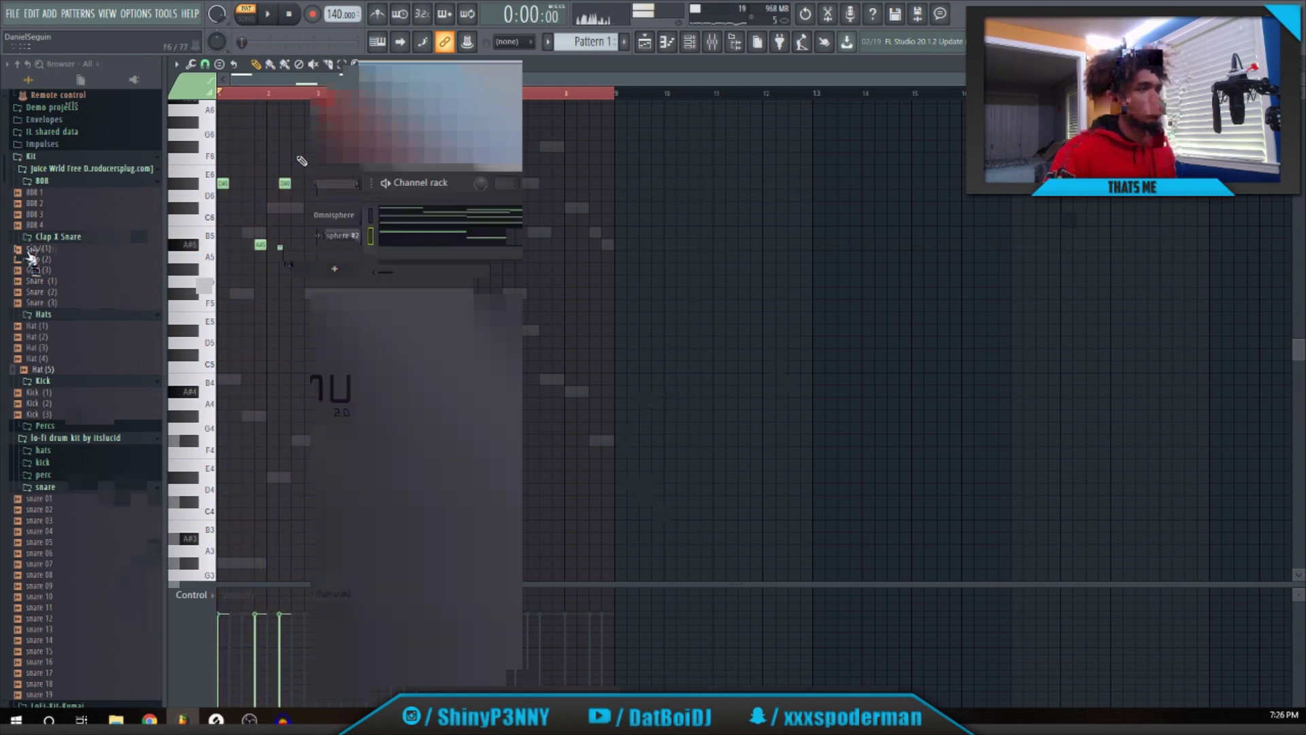
Add the 808 3.wav sample as a new channel and open its notes.
click(57, 229)
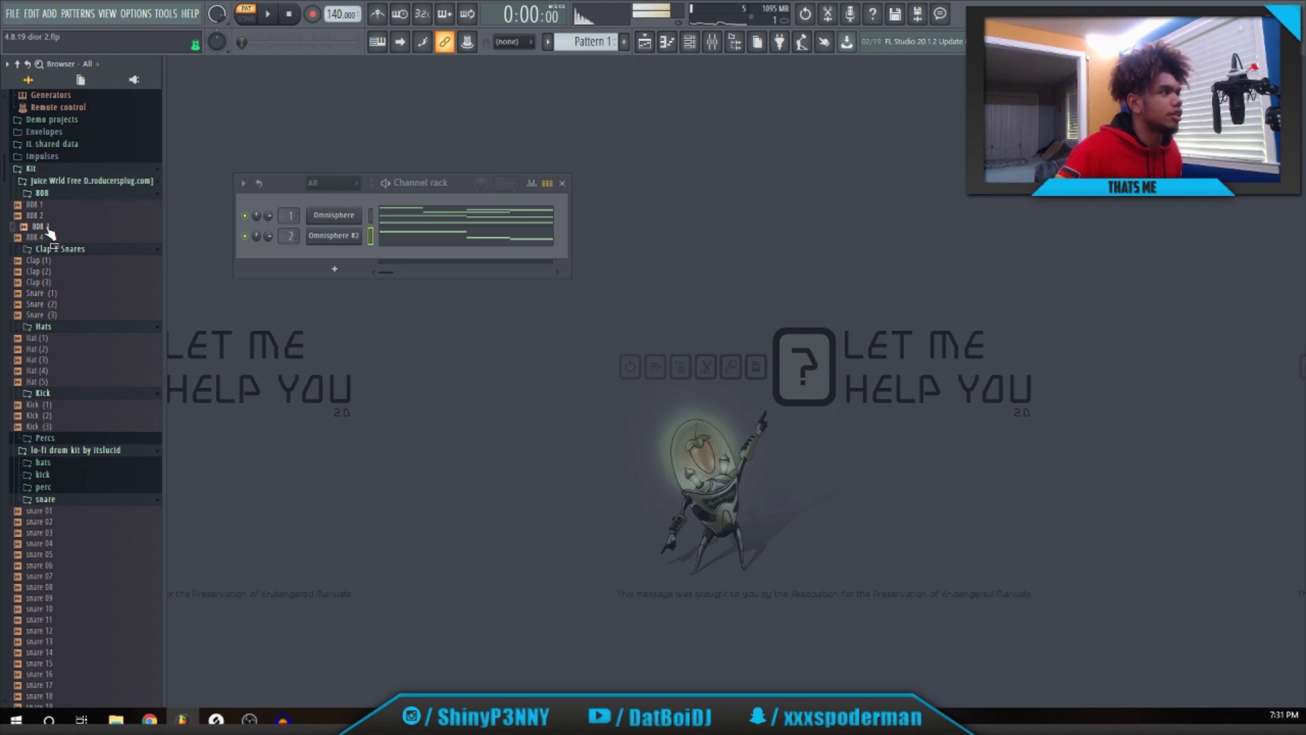
drag(51, 230, 347, 246)
click(407, 281)
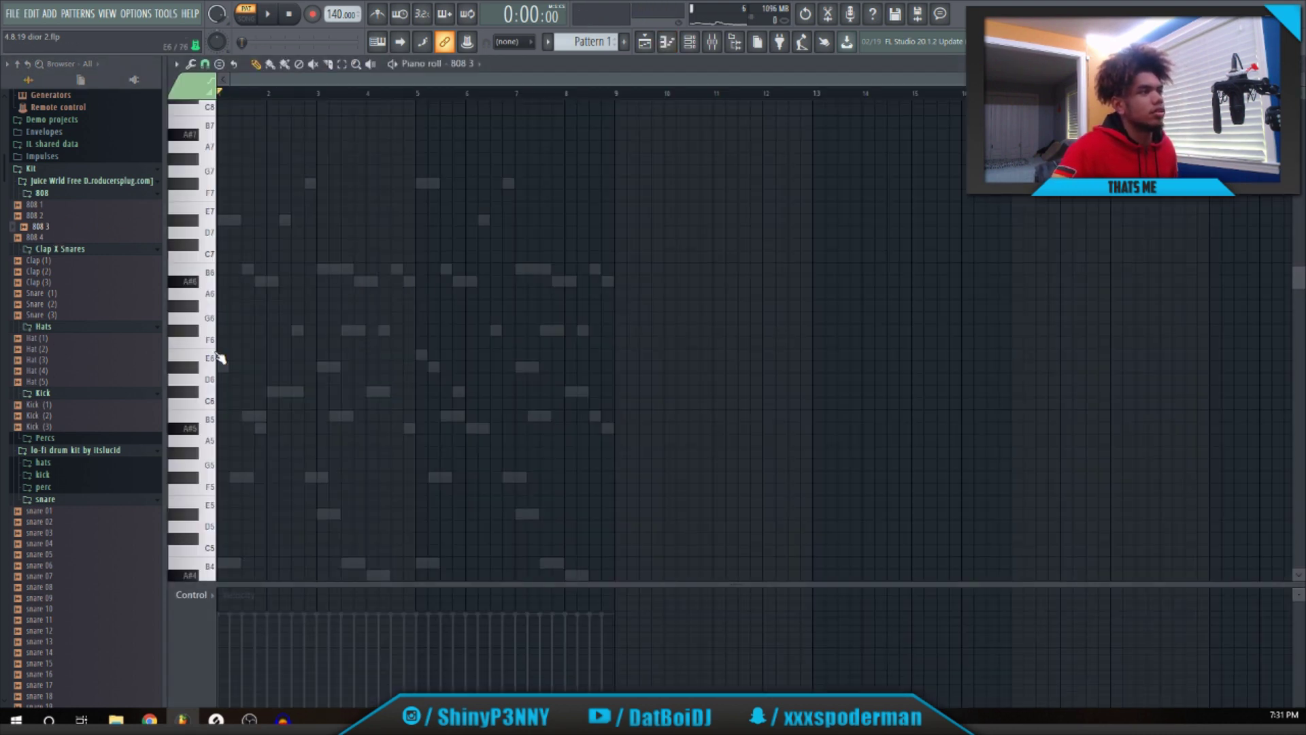
Pencil in the first 808 notes at bar 1, including F6, D#6 and G#6, while auditioning.
scroll(216, 360, down, 3)
click(227, 293)
mouse_move(227, 293)
mouse_down()
mouse_move(223, 221)
mouse_move(250, 299)
mouse_up()
click(249, 269)
key(space)
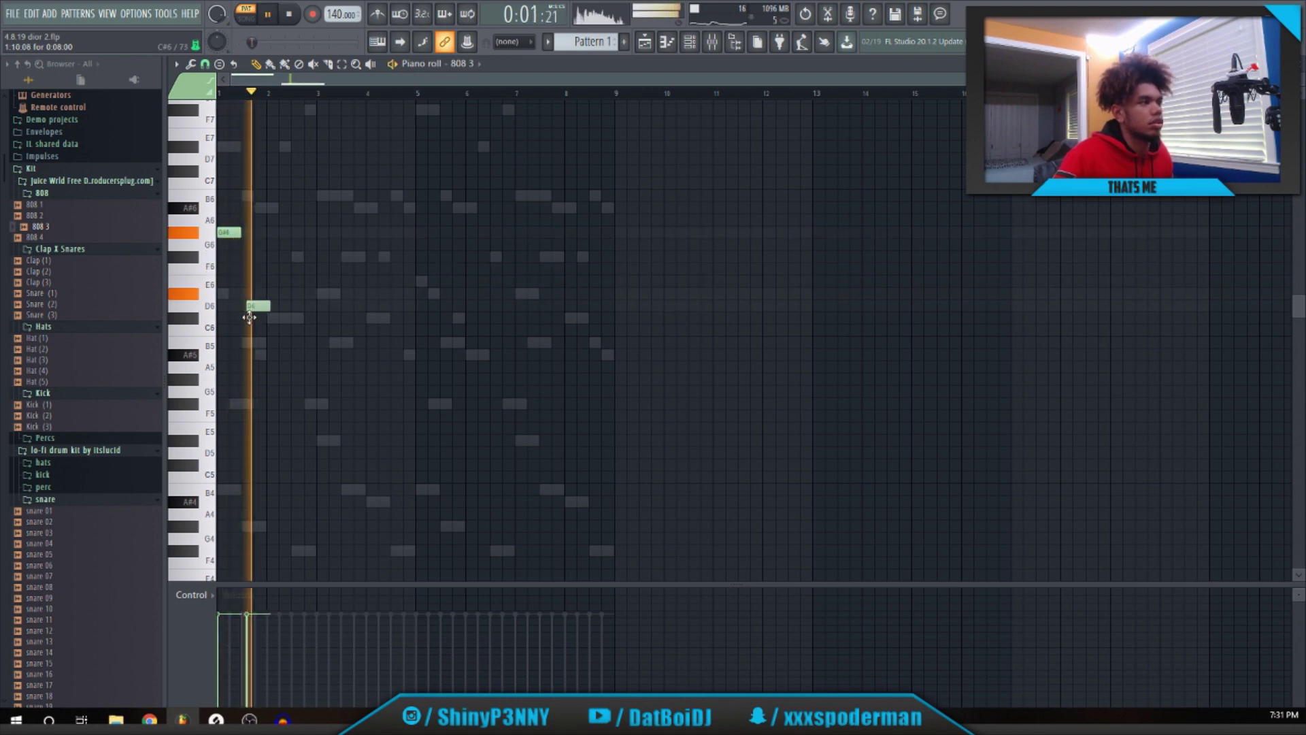
drag(249, 317, 282, 299)
click(254, 234)
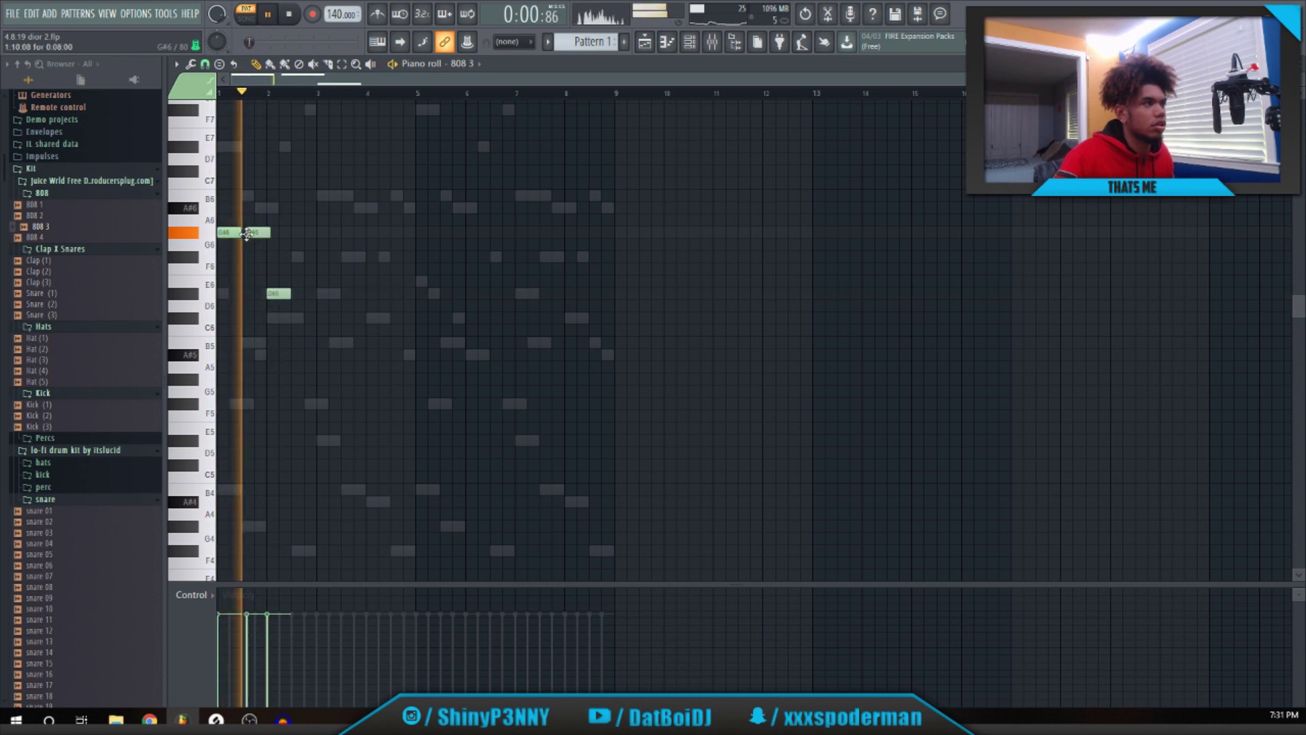
key(space)
Refine the 808 line: remove extra notes, place G#6 after the first, and raise D#6 to F6.
click(259, 244)
right_click(259, 233)
drag(263, 243, 241, 235)
key(space)
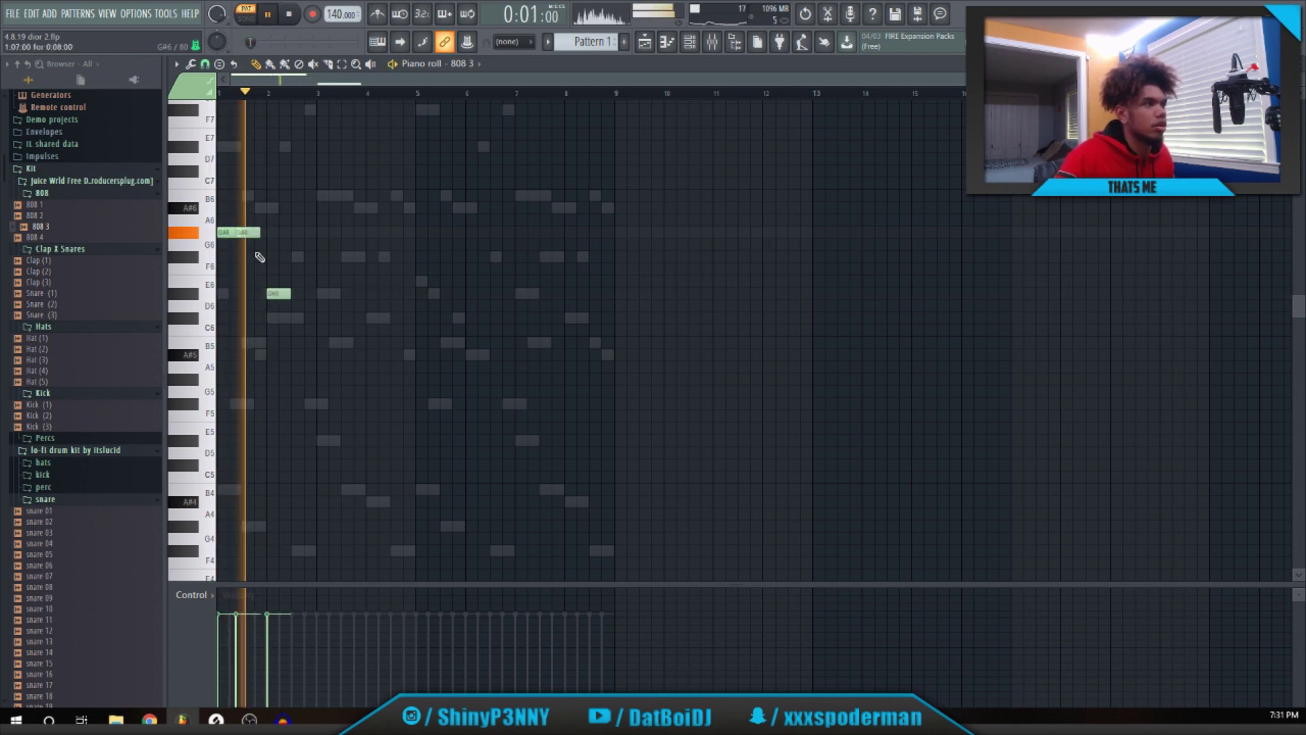
key(space)
drag(277, 294, 264, 297)
key(space)
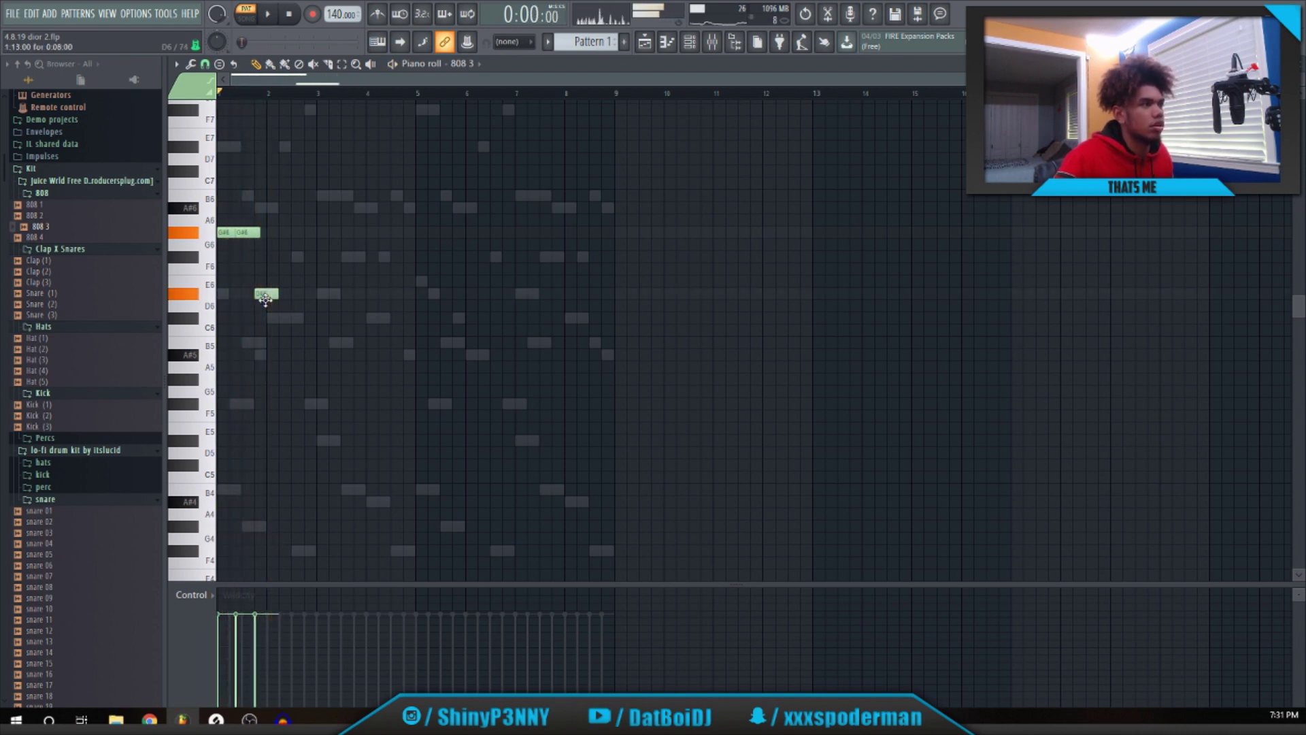
key(space)
drag(286, 295, 292, 270)
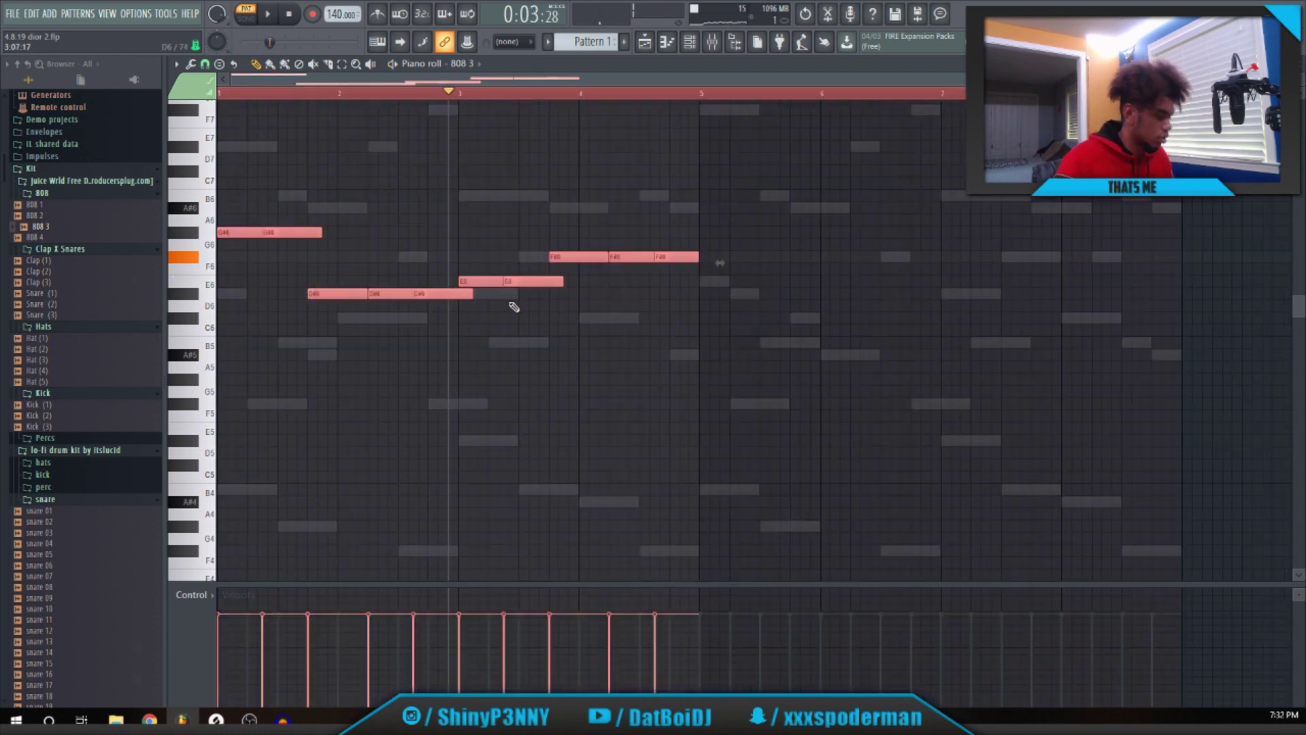
click(459, 247)
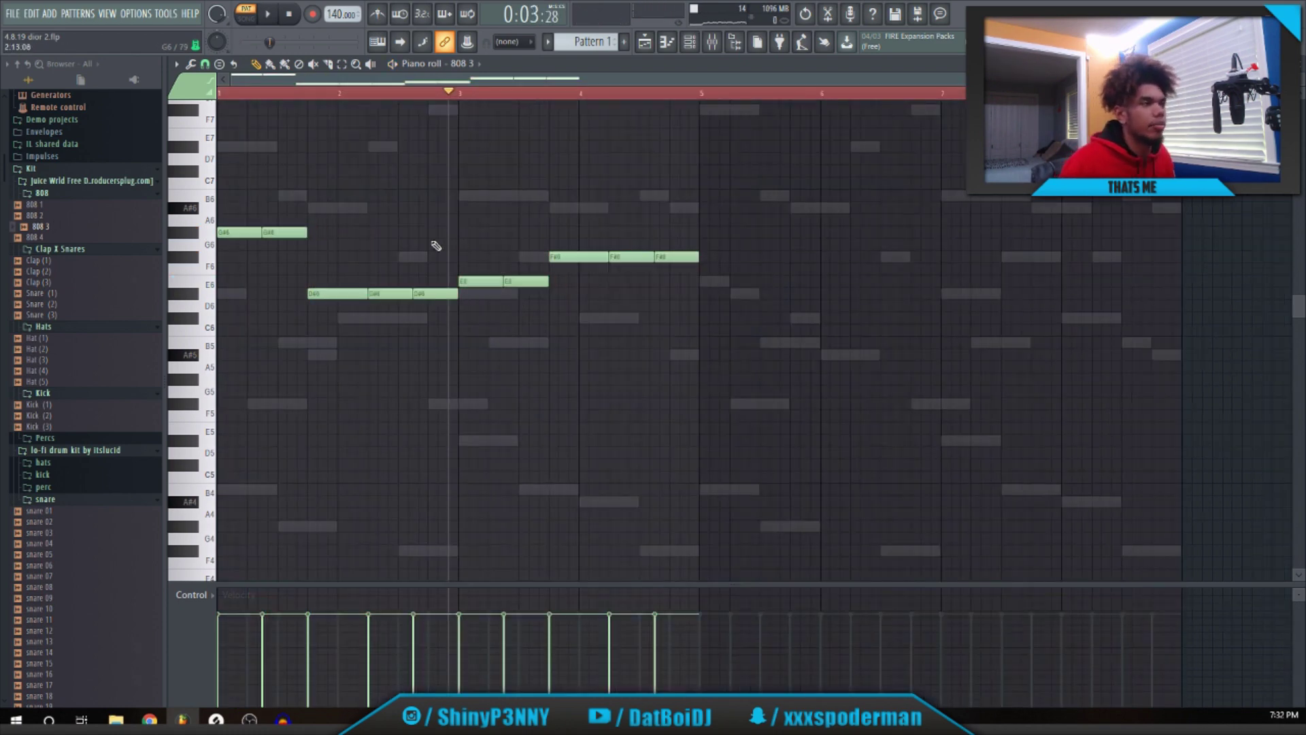
Enable the 808 3 channel's volume envelope with attack set to zero, then close its settings.
key(F6)
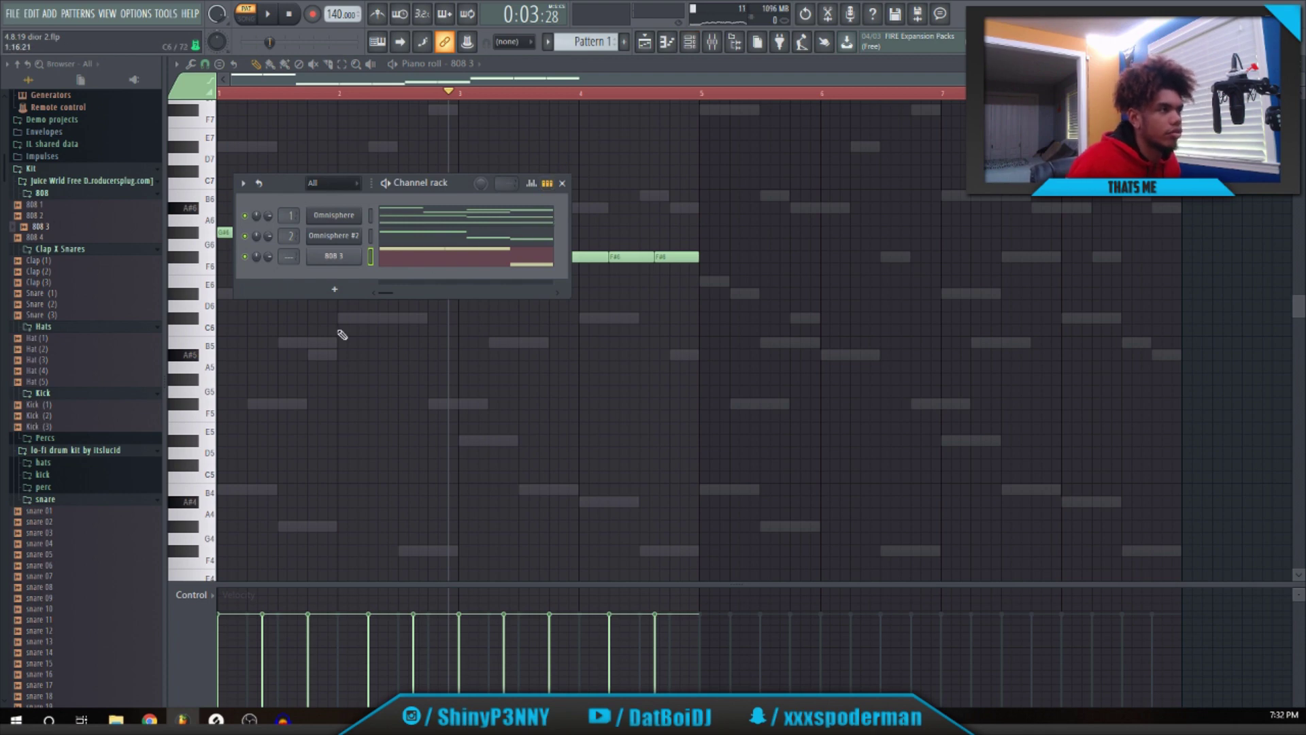
right_click(342, 261)
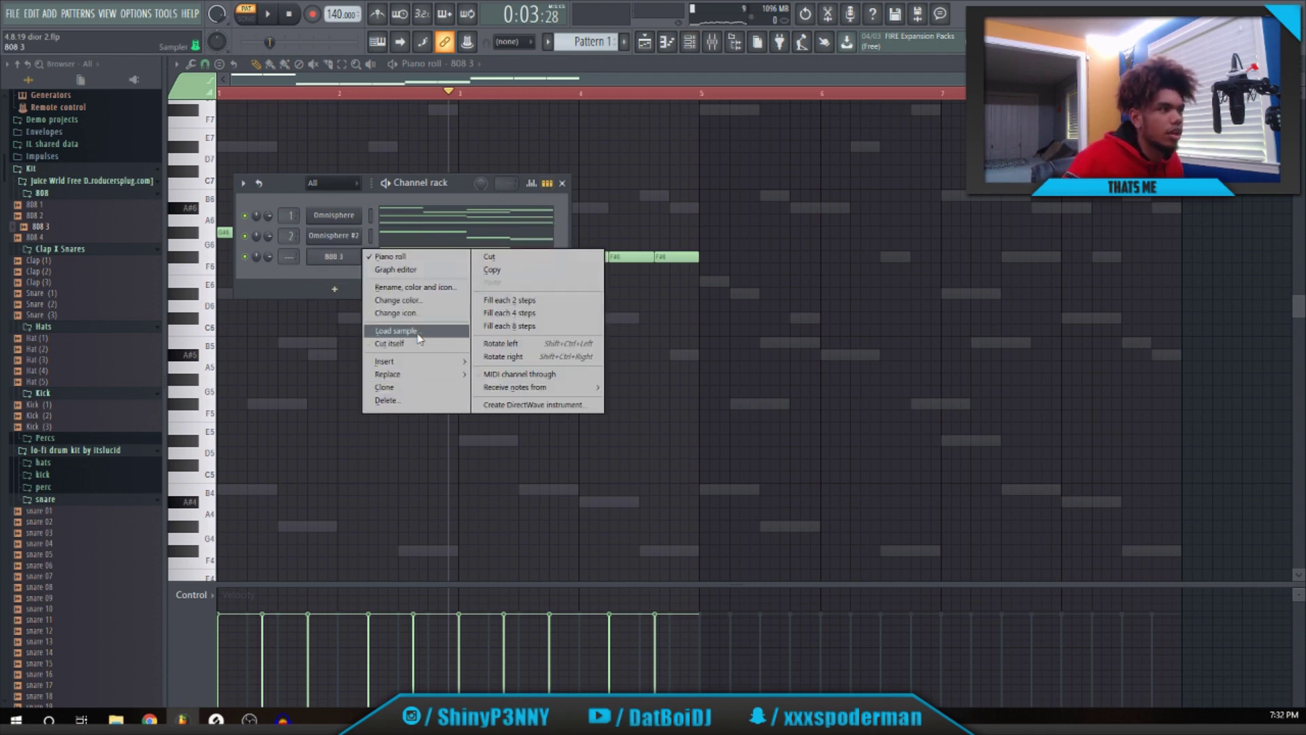
click(408, 344)
click(358, 262)
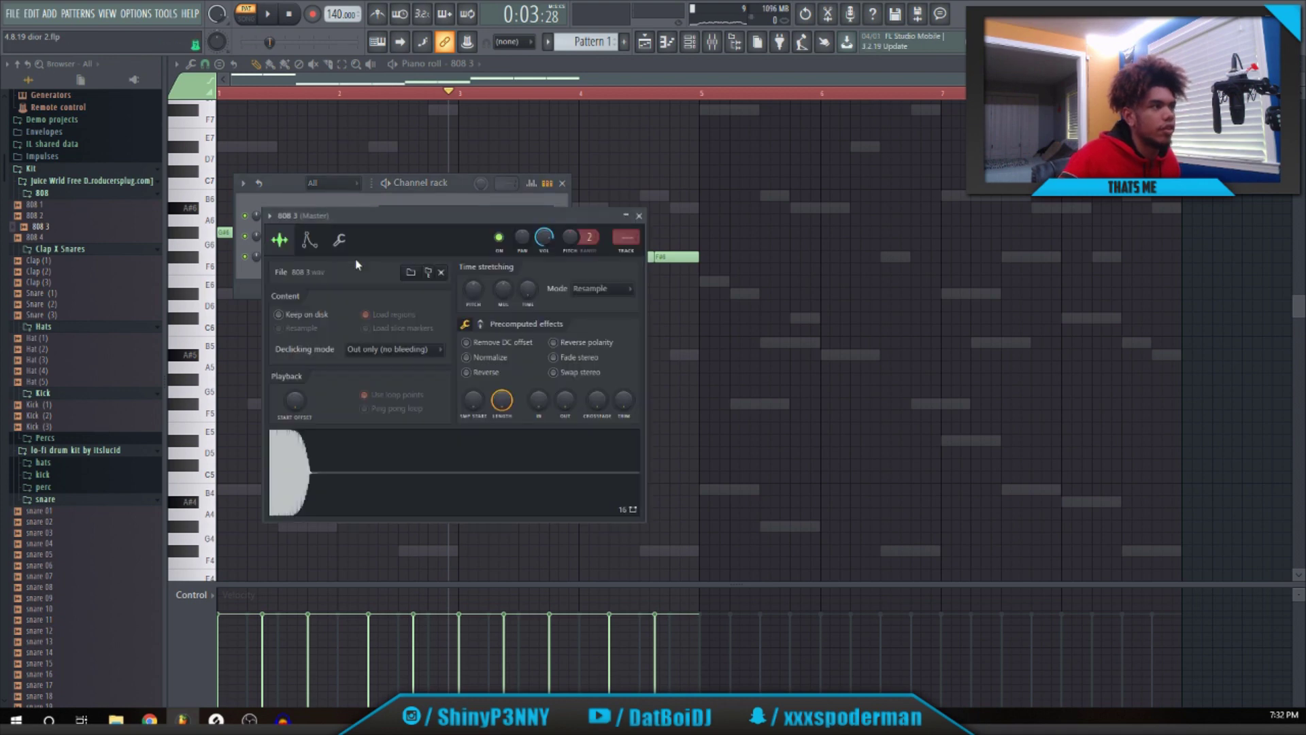
click(310, 240)
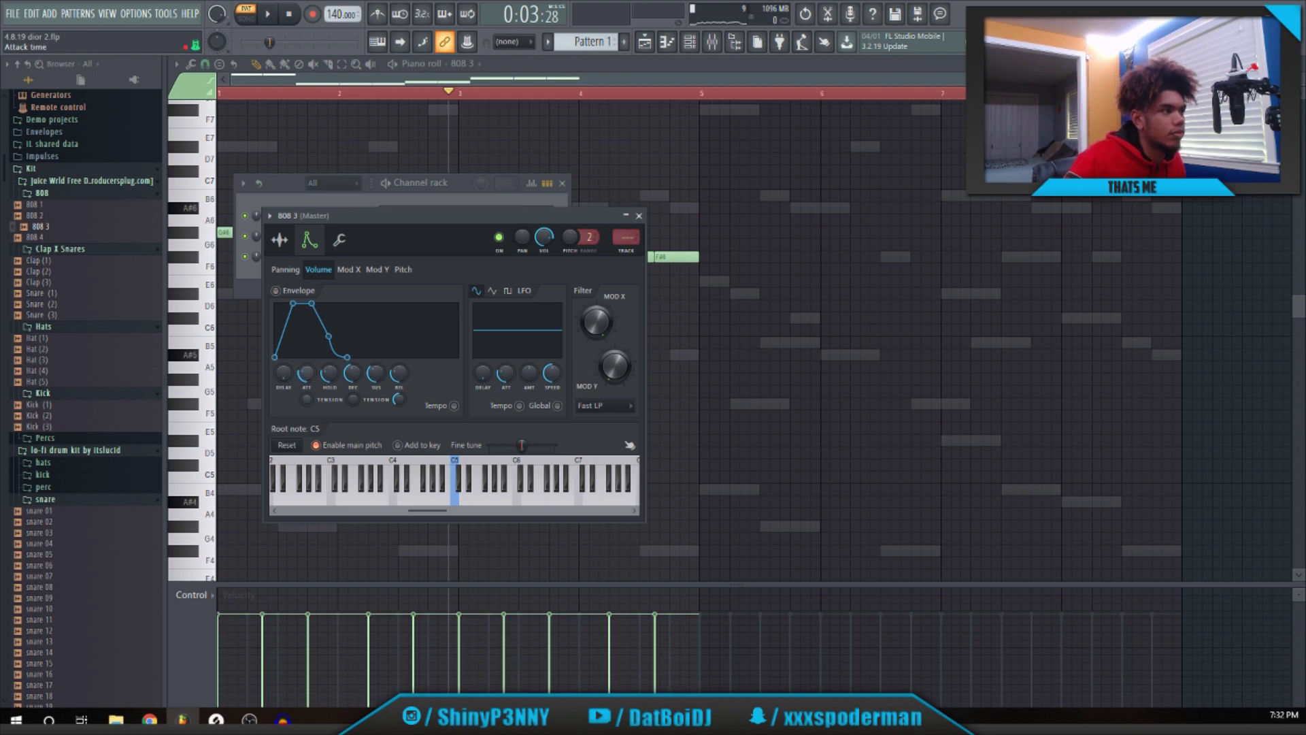
drag(306, 372, 306, 401)
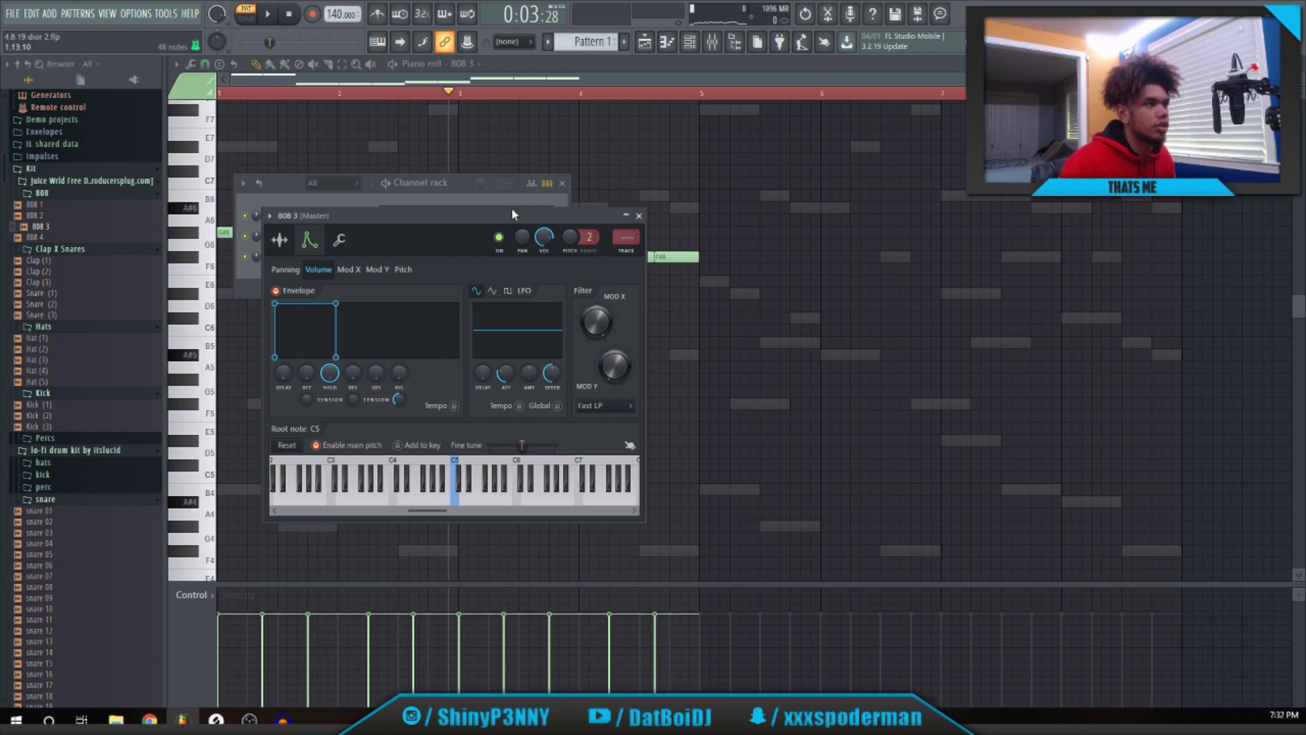
click(638, 216)
Duplicate the 808 3 phrase with Ctrl+B so it repeats after bar 5.
key(space)
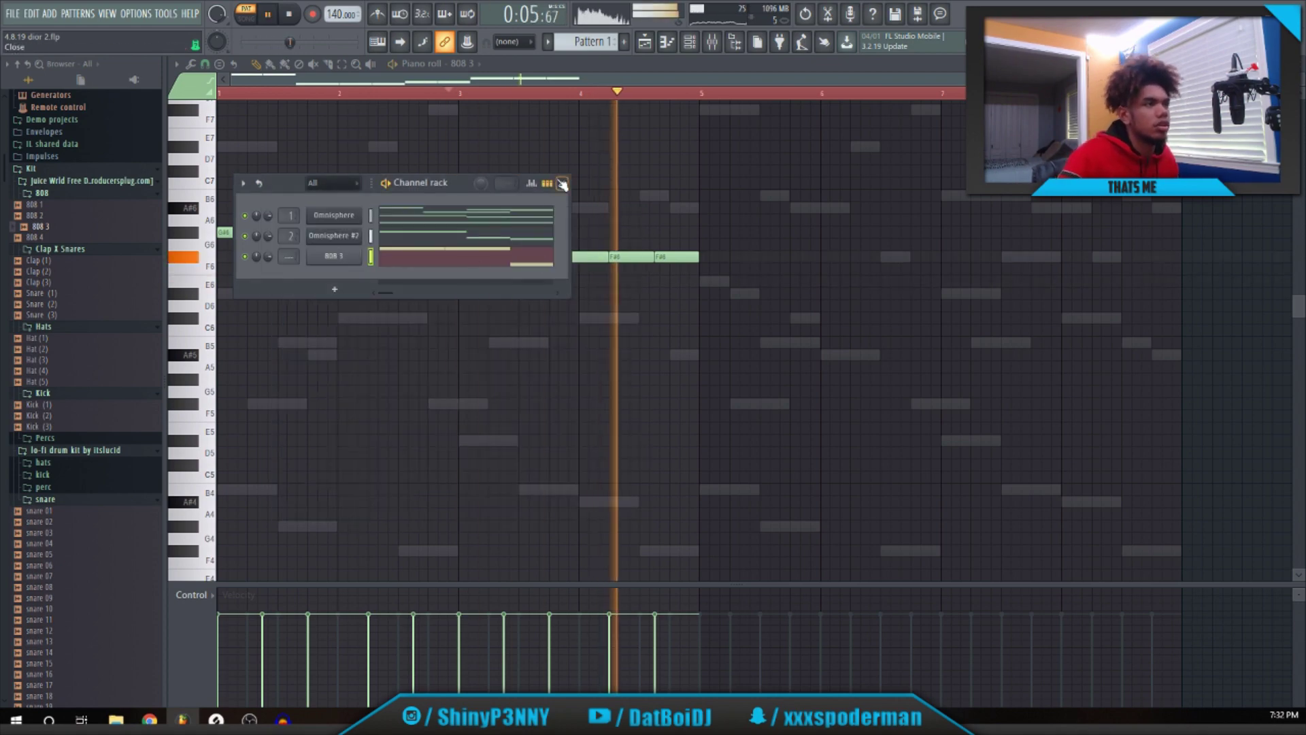
click(562, 183)
key(space)
key(ctrl+b)
key(space)
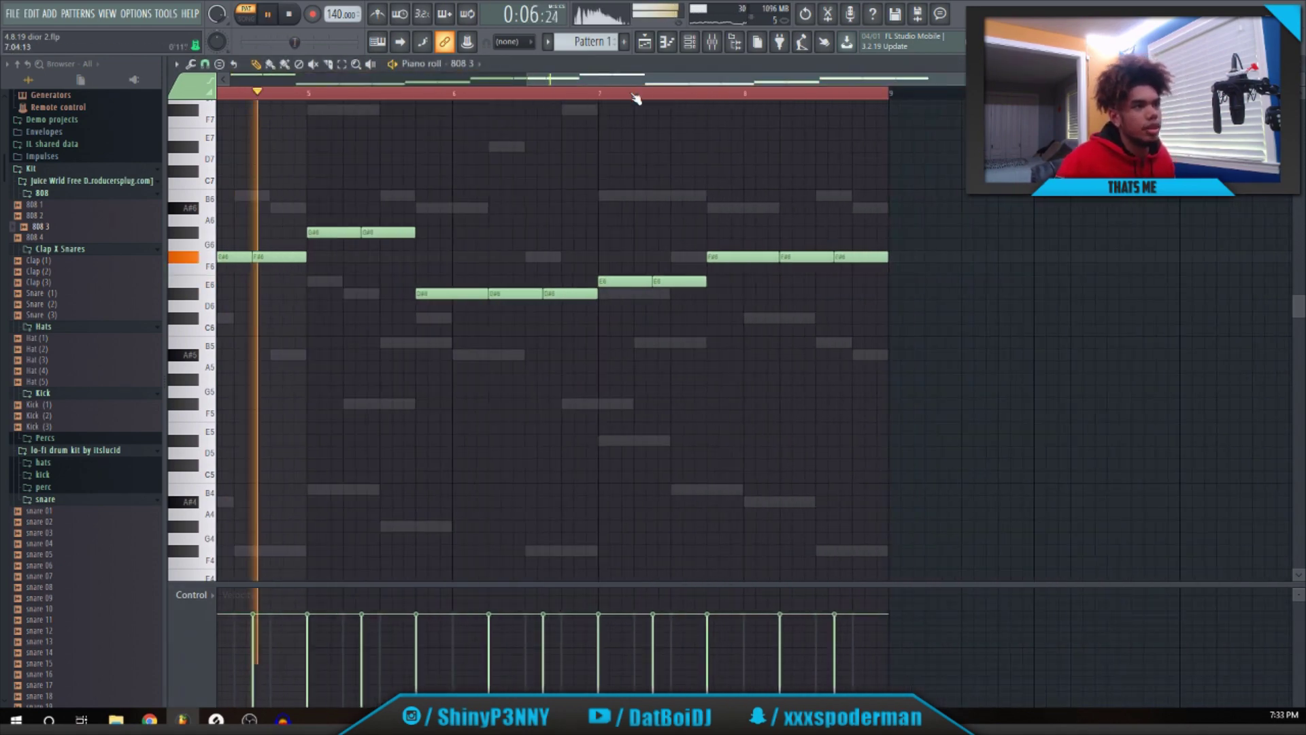
key(space)
key(space)
Raise the D#6 note near bar 7 an octave to D#7.
ctrl+click(720, 293)
key(ctrl+Up)
click(721, 293)
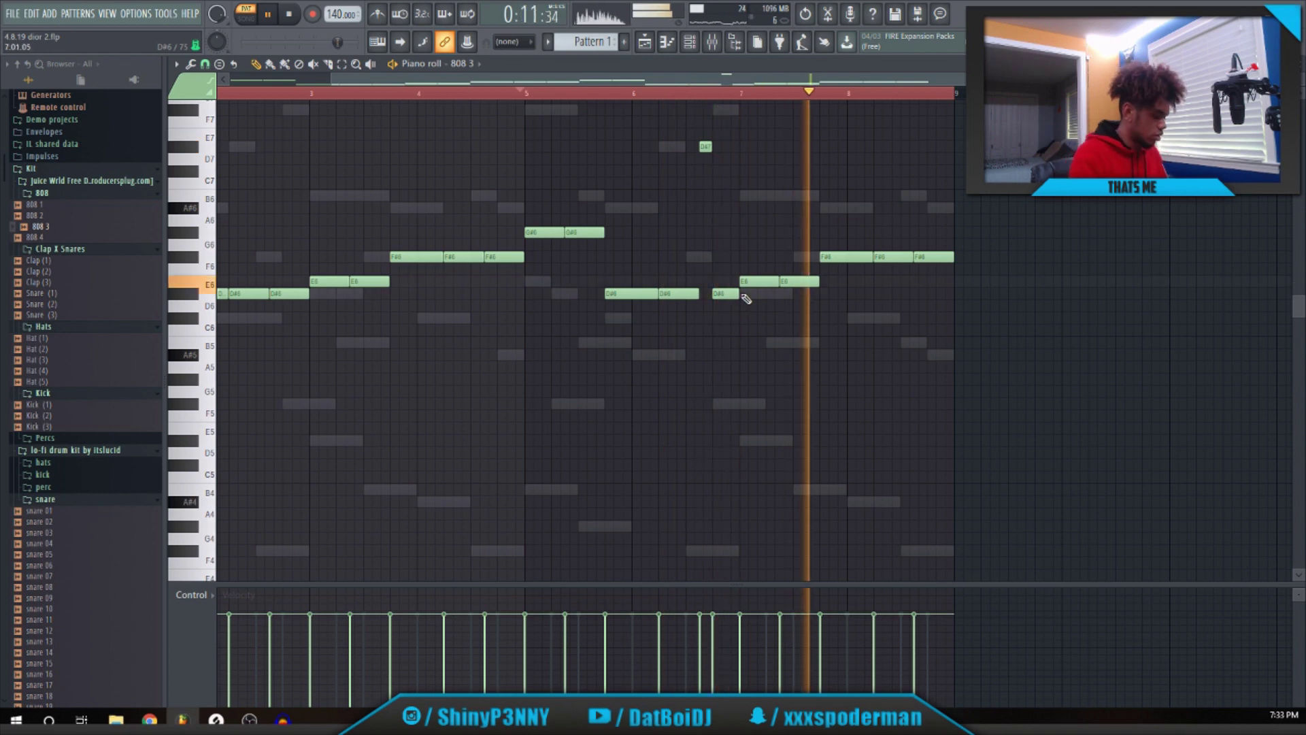
key(space)
key(space)
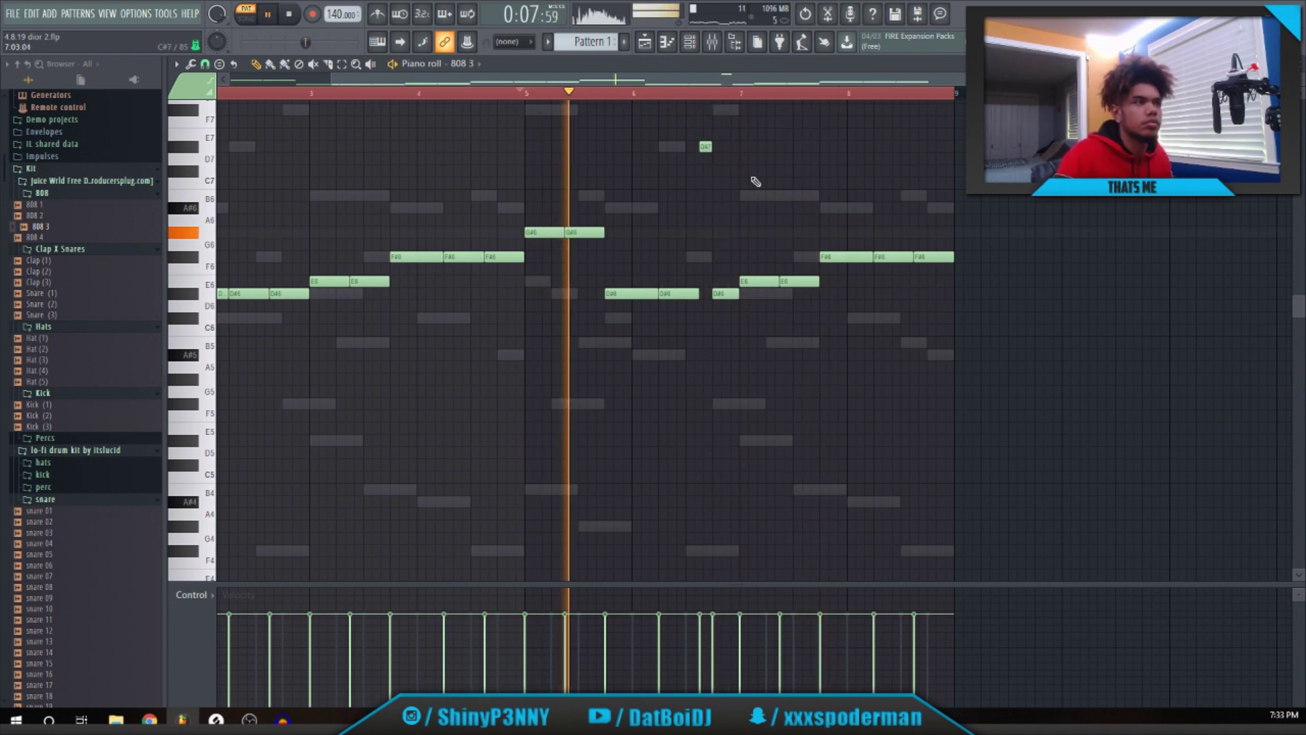
key(space)
Lower the closing notes to B5 and A#5, shifting the A#5 one step earlier.
drag(921, 273, 927, 294)
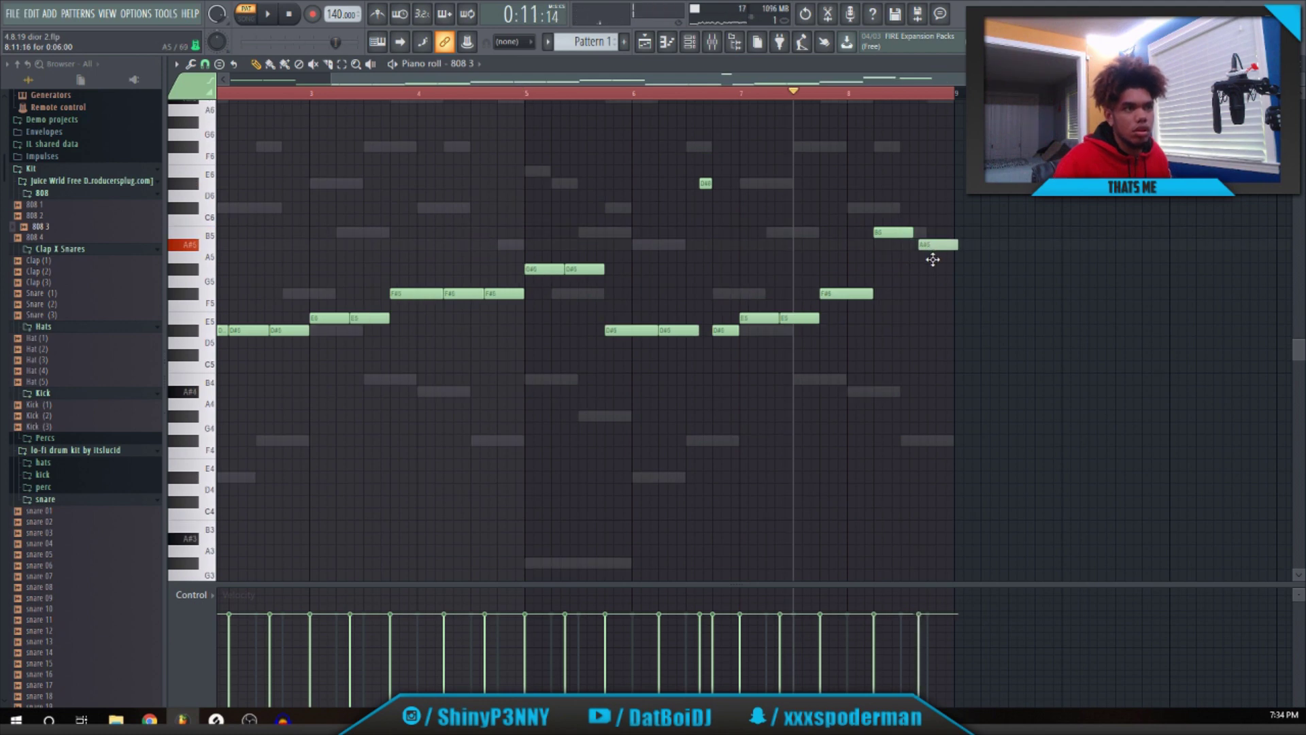
click(932, 245)
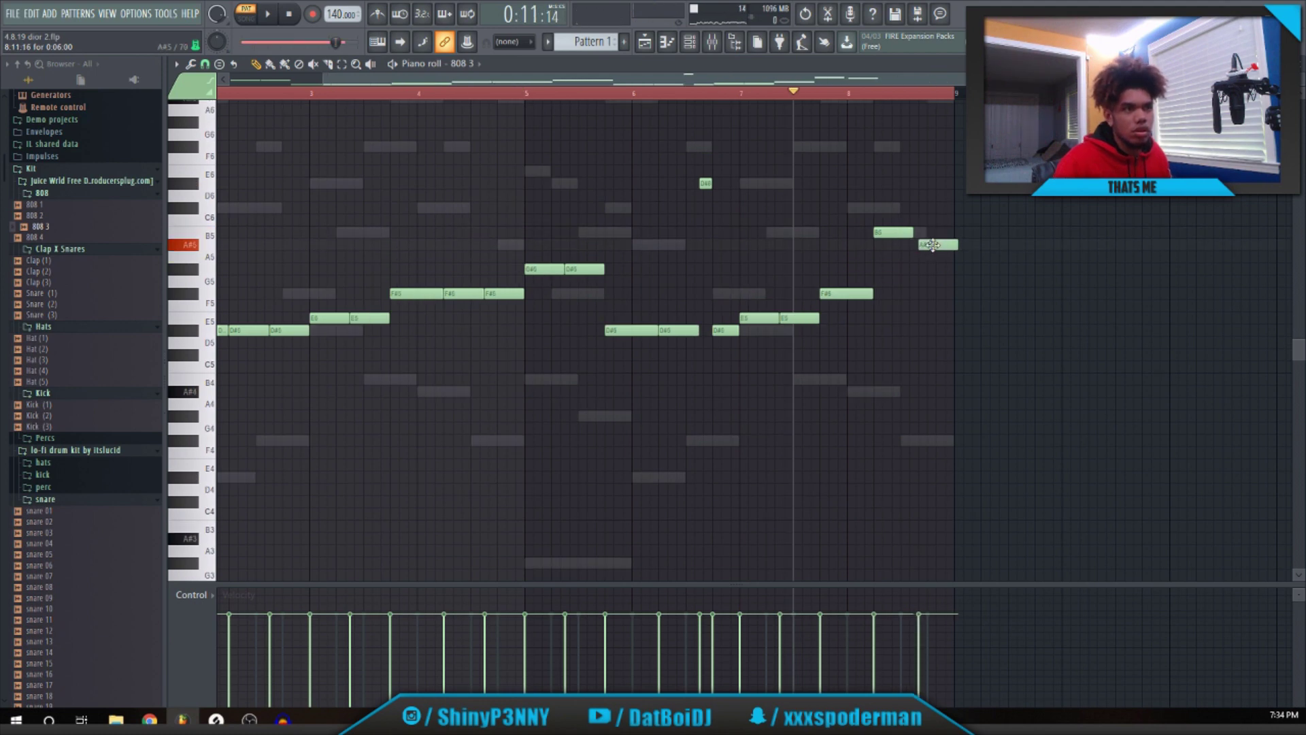
drag(933, 244, 927, 245)
key(space)
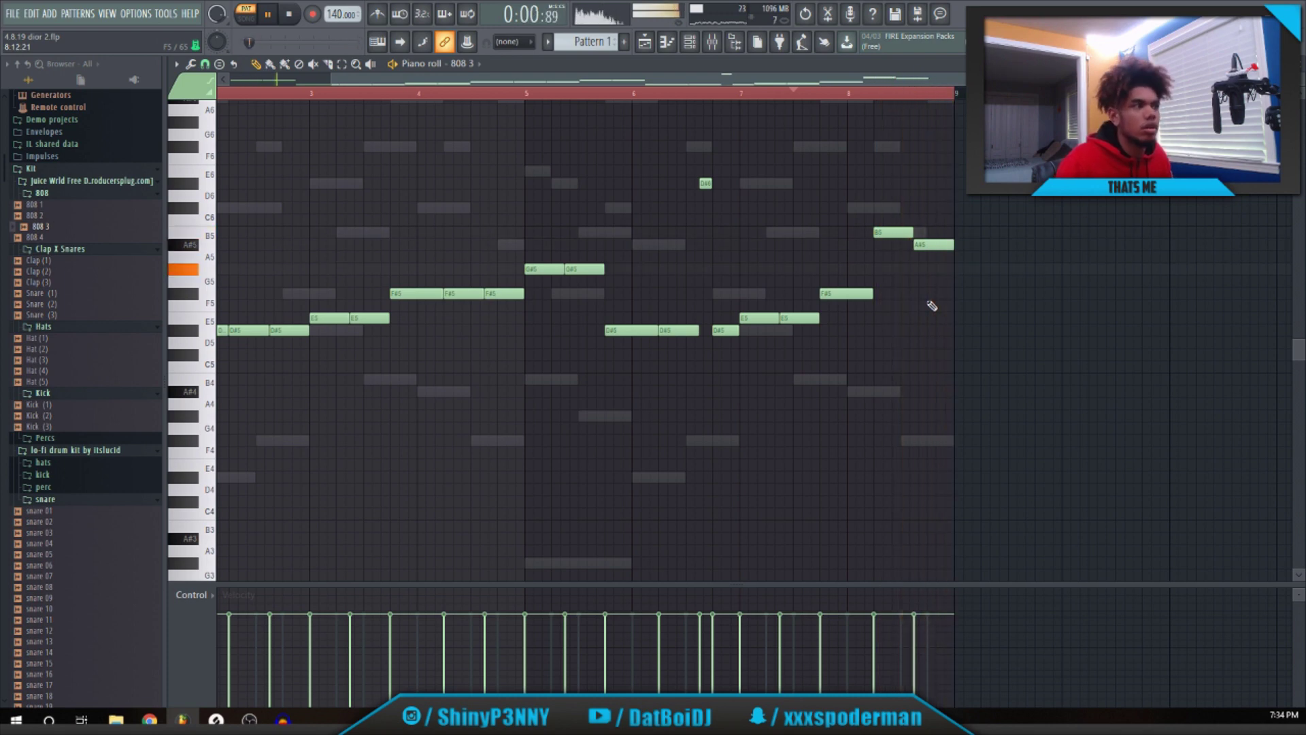
scroll(625, 184, down, 2)
key(space)
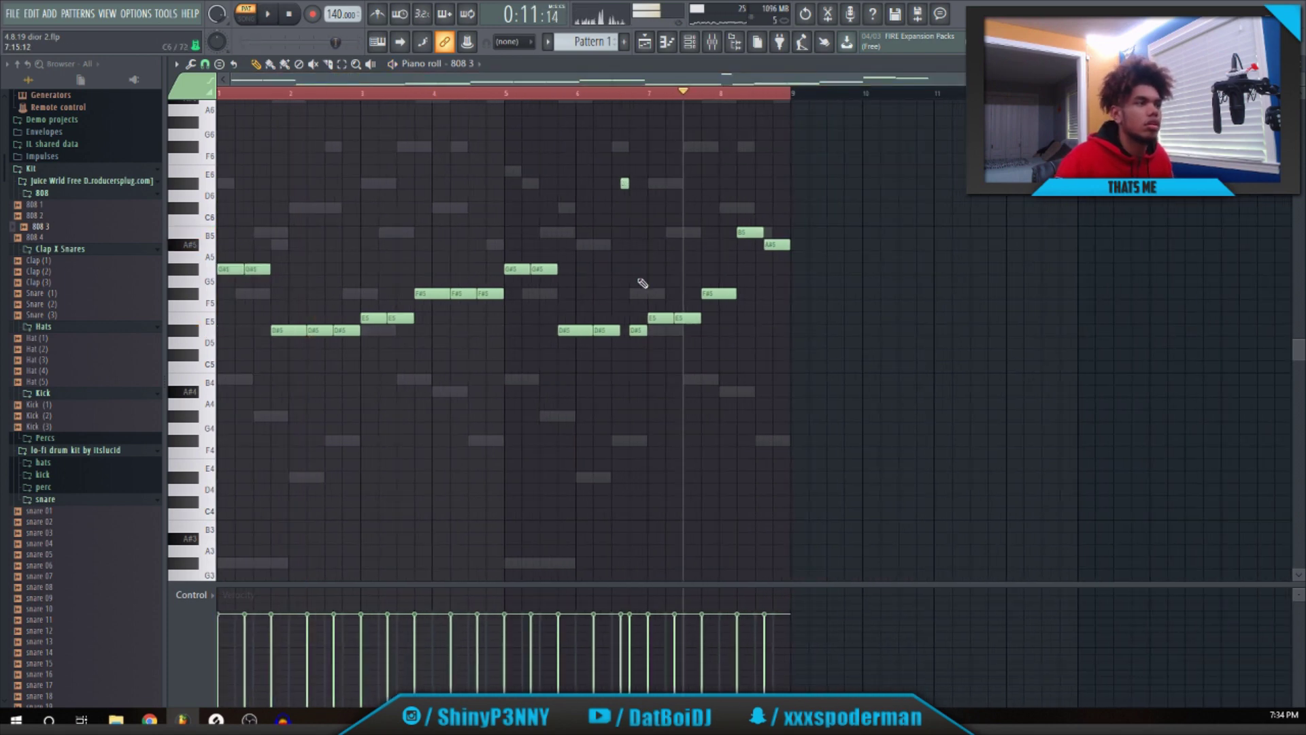
Add the MISERY HIHAT (8) sample as a channel and fill every 2 steps.
key(F6)
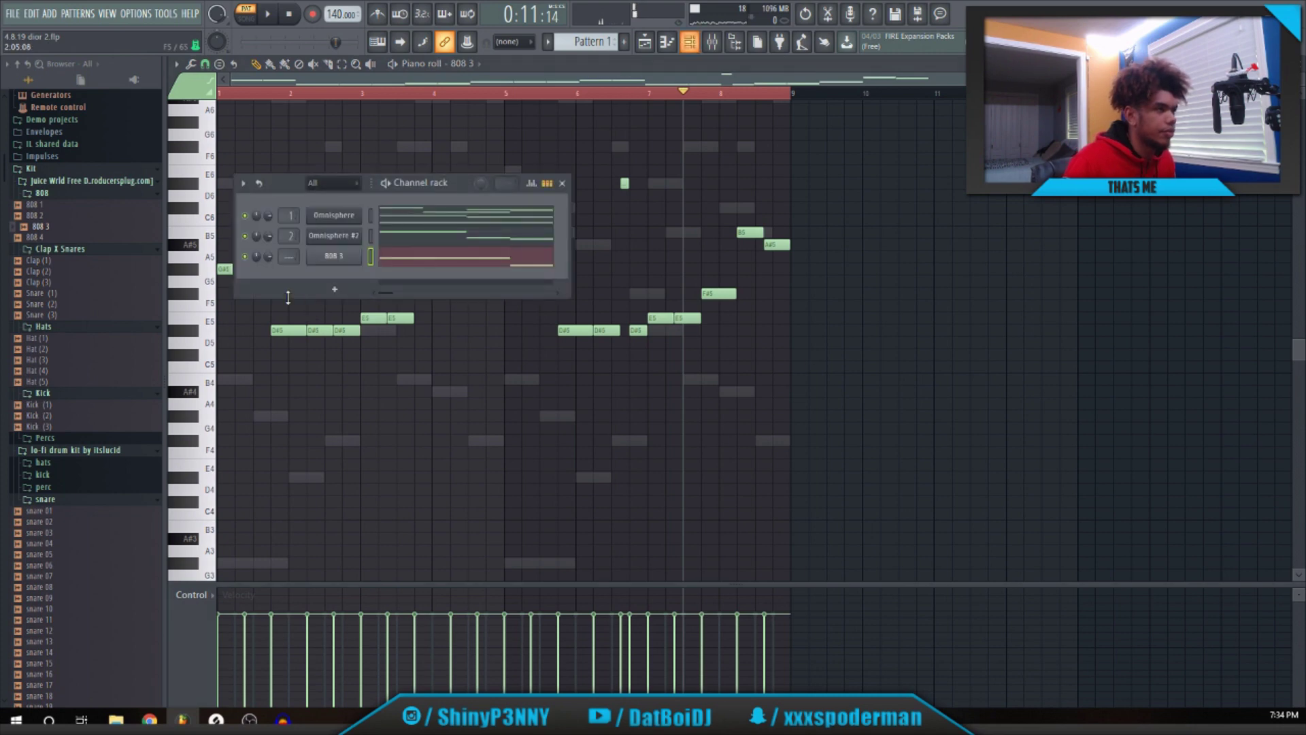
scroll(70, 408, down, 10)
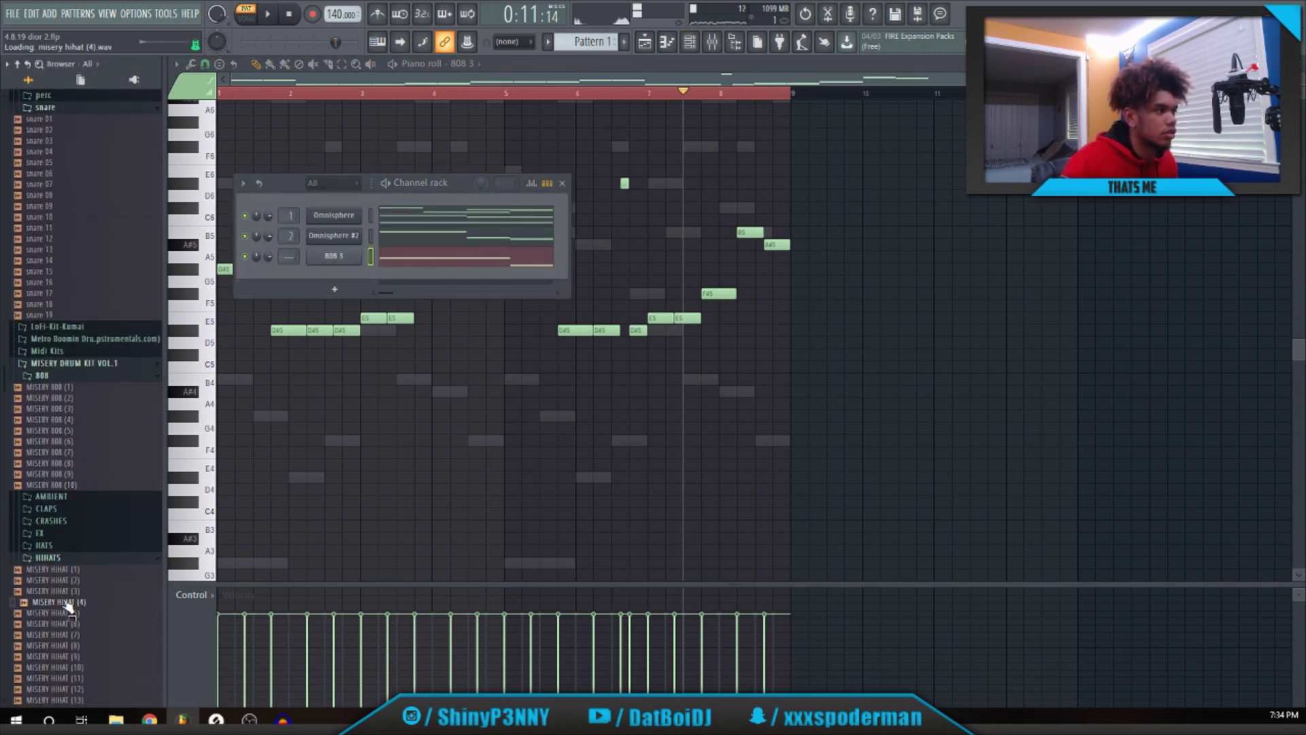
scroll(71, 592, down, 4)
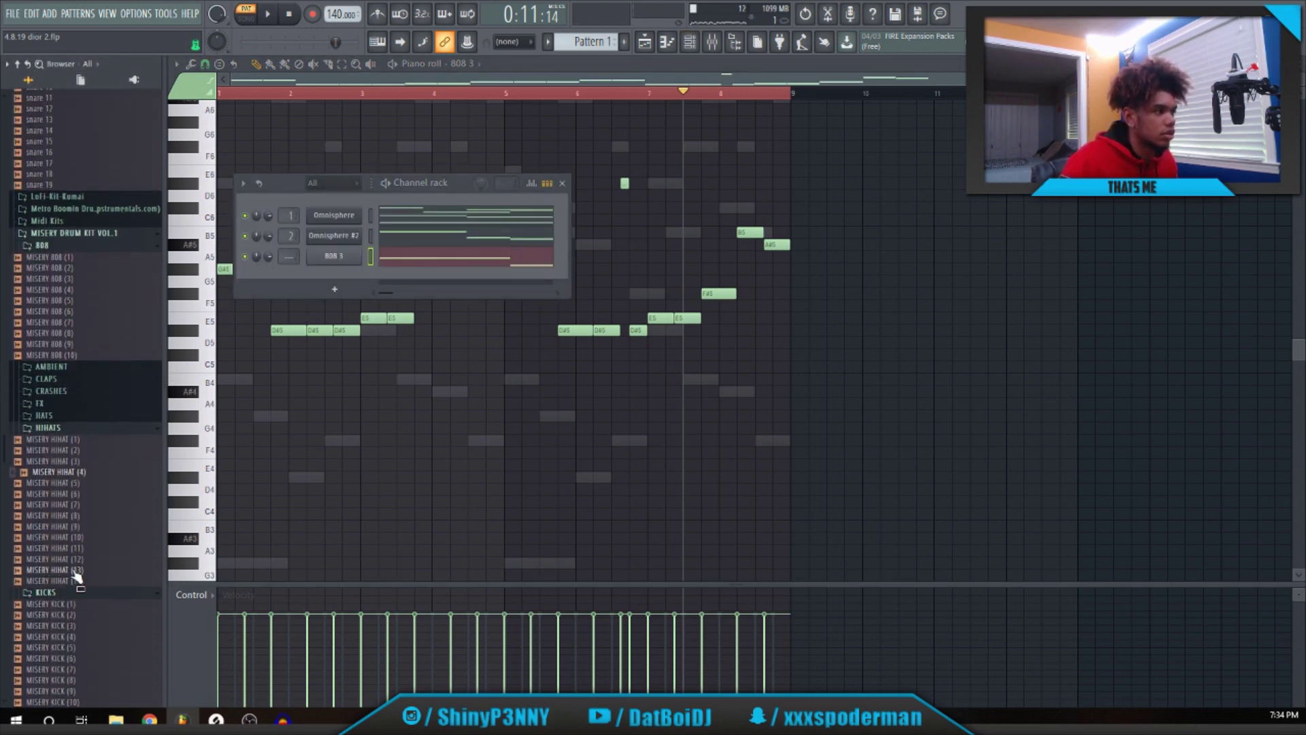
drag(125, 477, 341, 294)
right_click(343, 281)
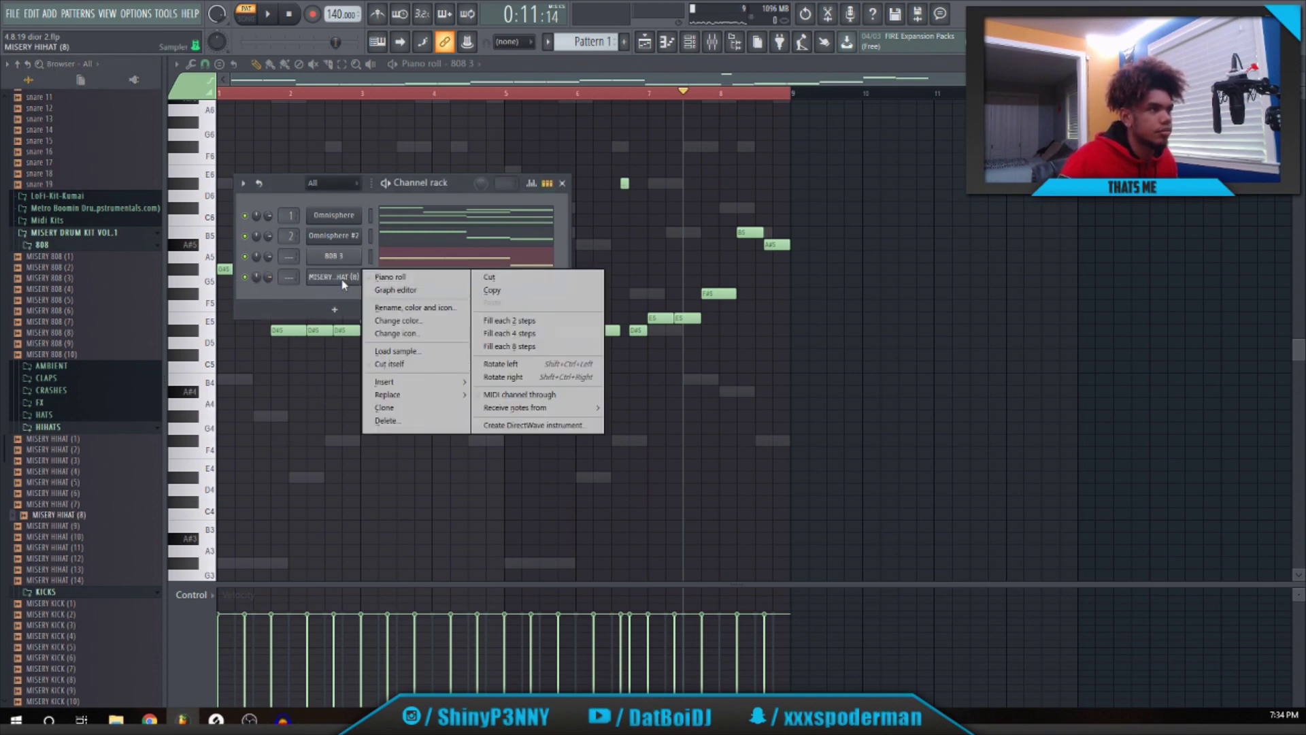
click(509, 319)
key(space)
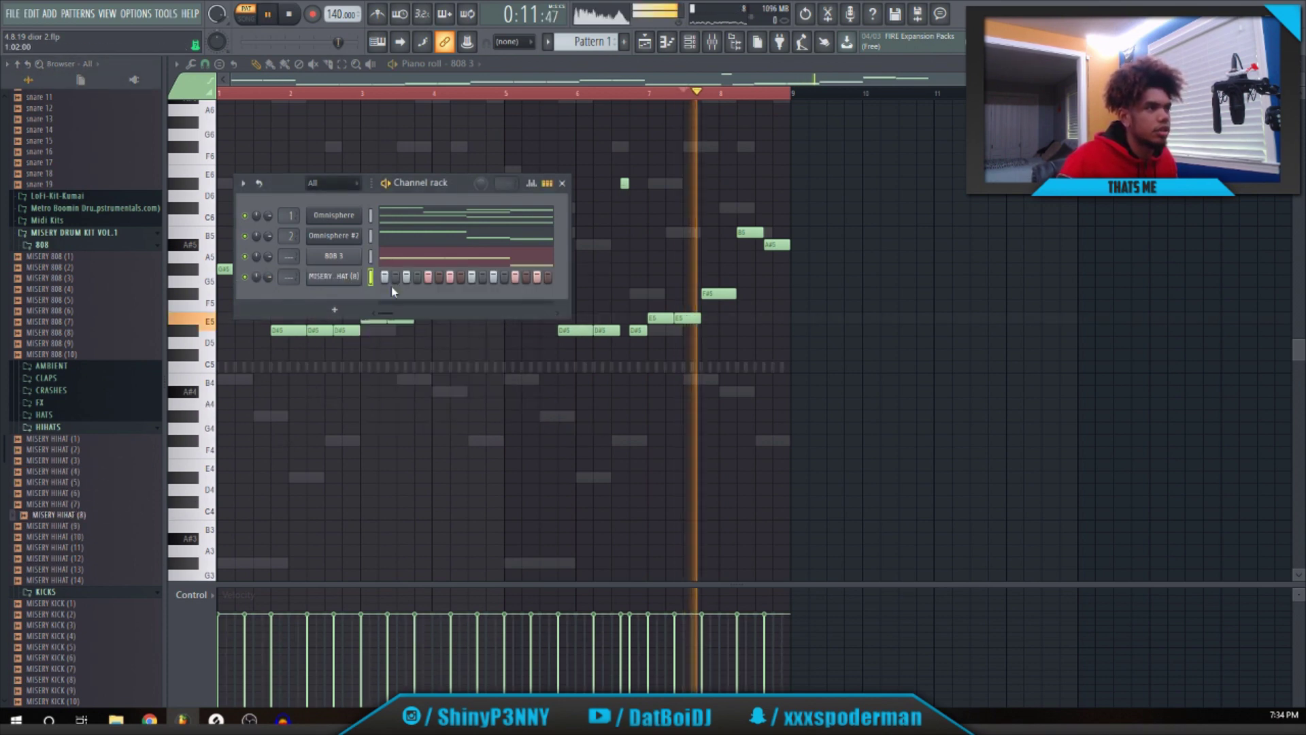
In the hi-hat piano roll, mute two hi-hat notes near the start of bar 1.
key(F7)
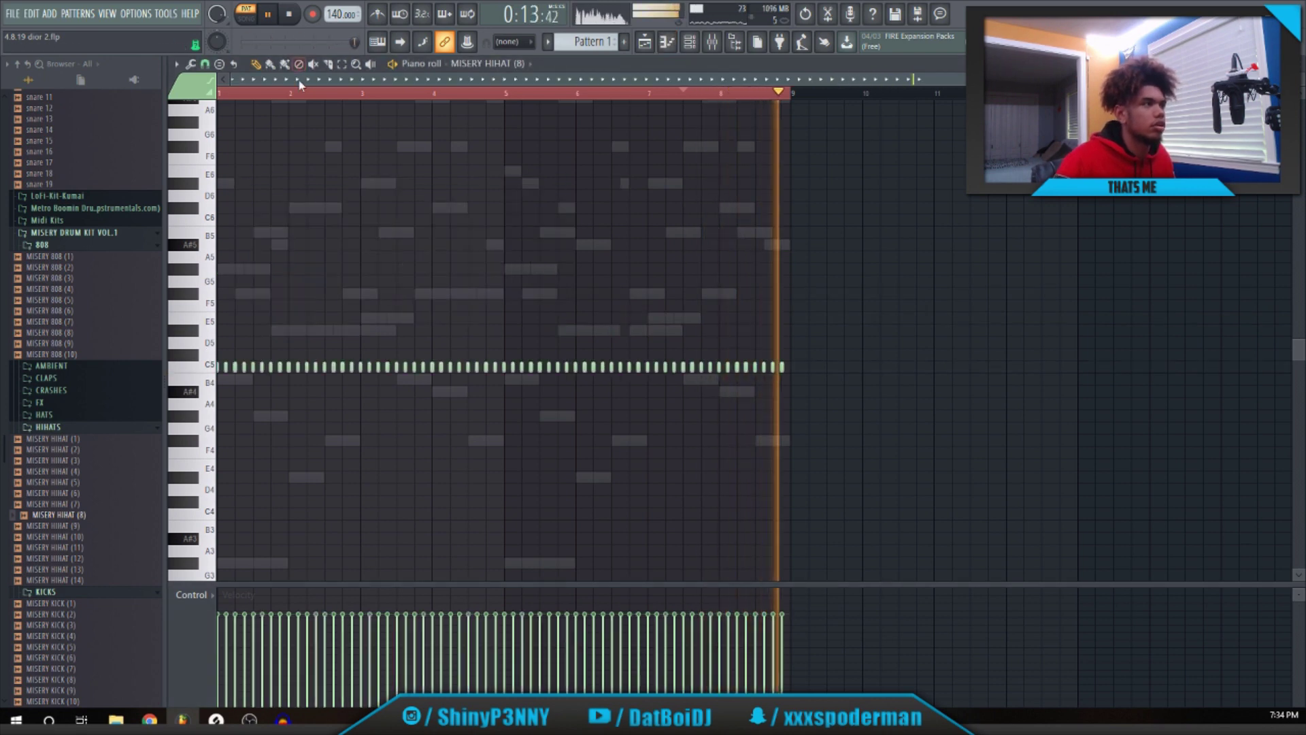
ctrl+scroll(225, 326, up, 4)
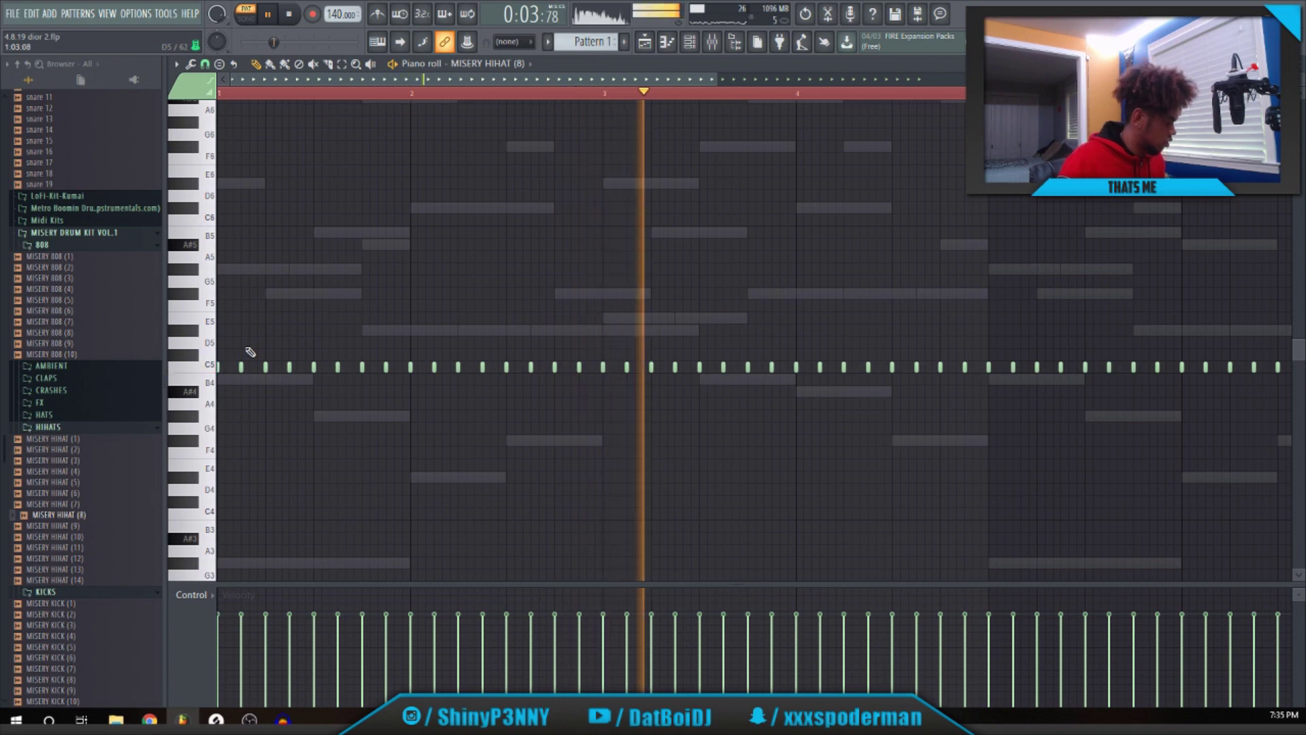
key(space)
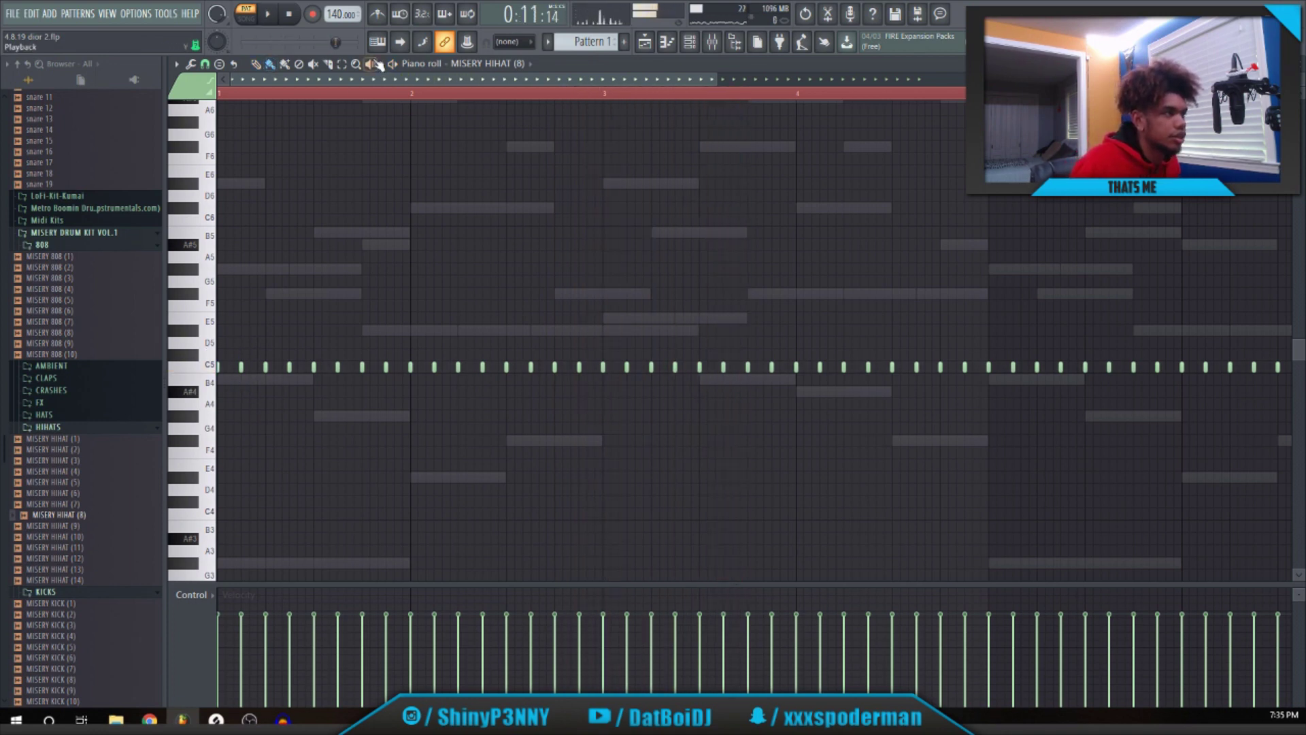
ctrl+scroll(292, 136, up, 3)
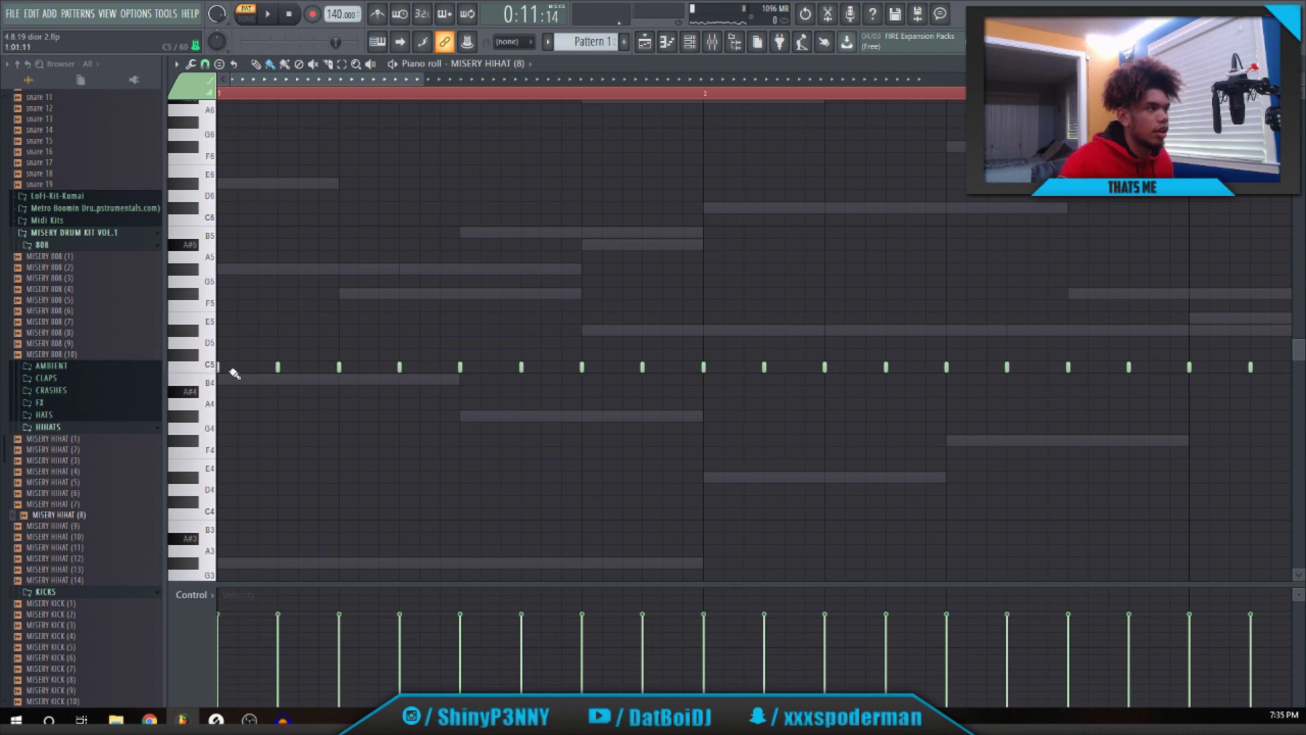
click(258, 367)
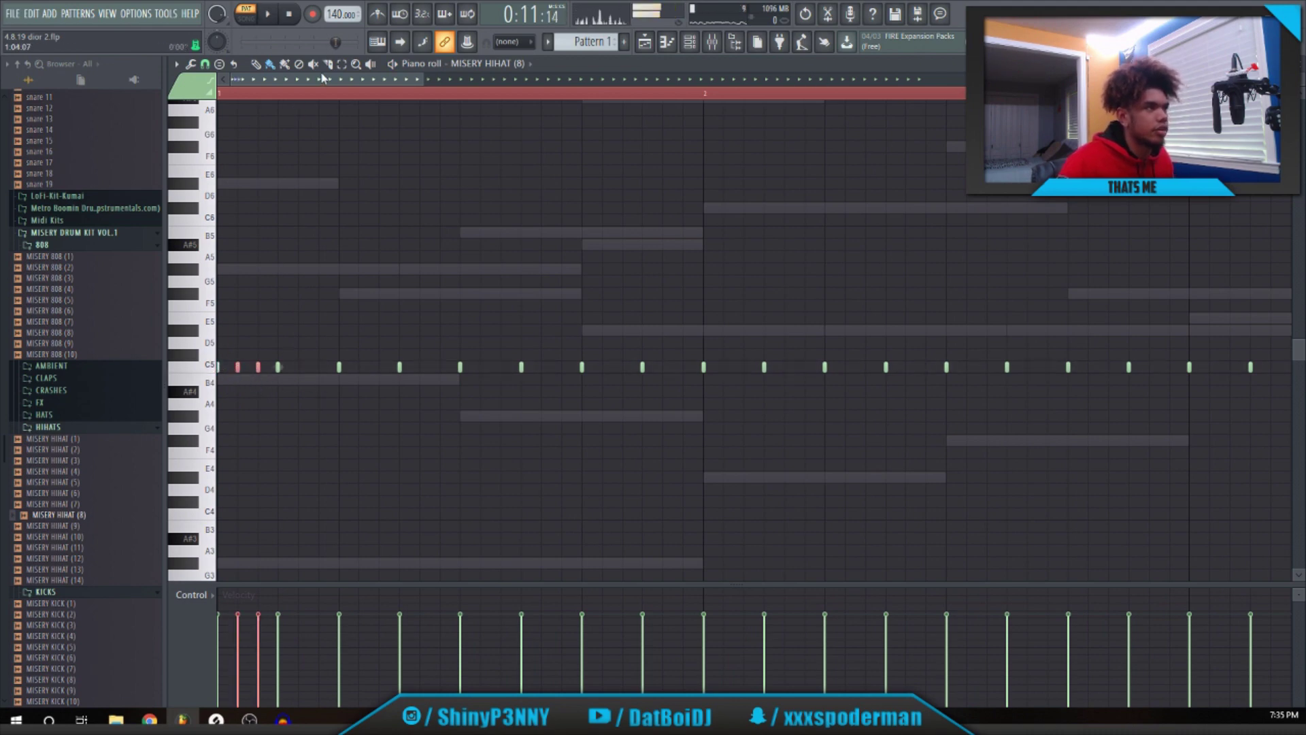
key(space)
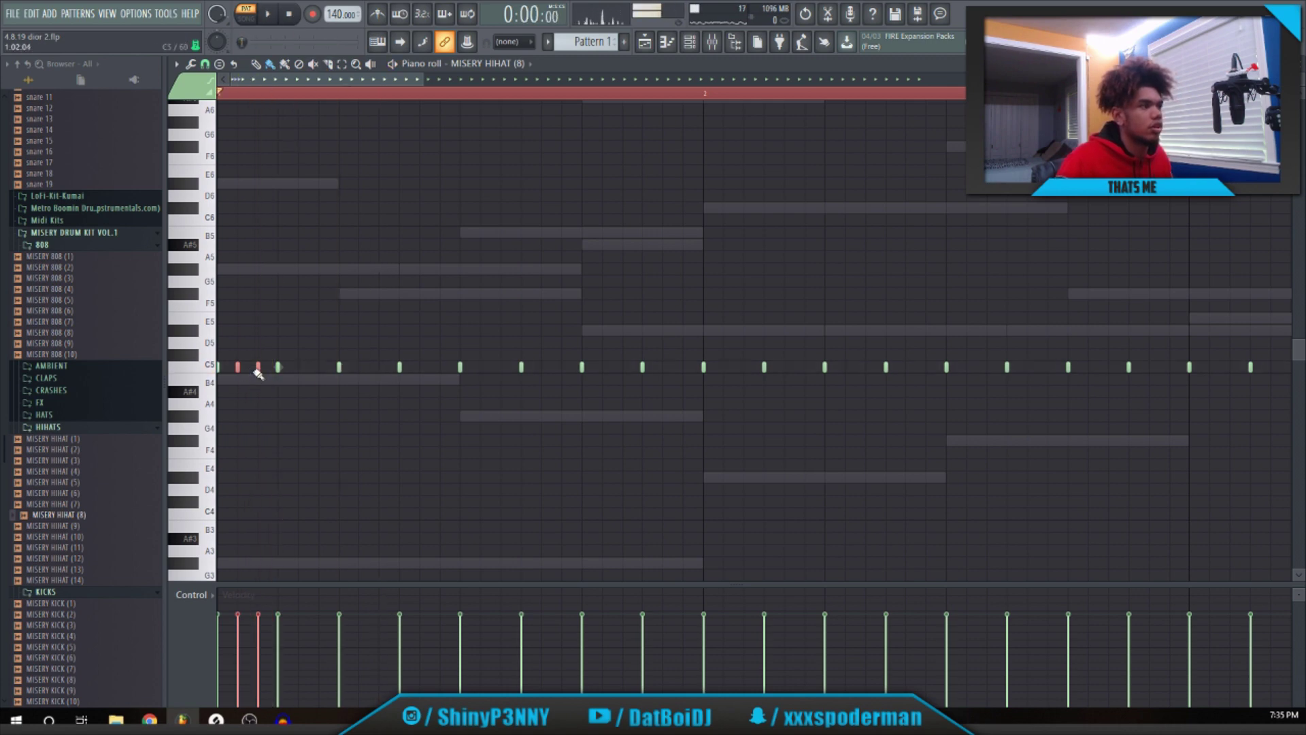
drag(258, 367, 237, 367)
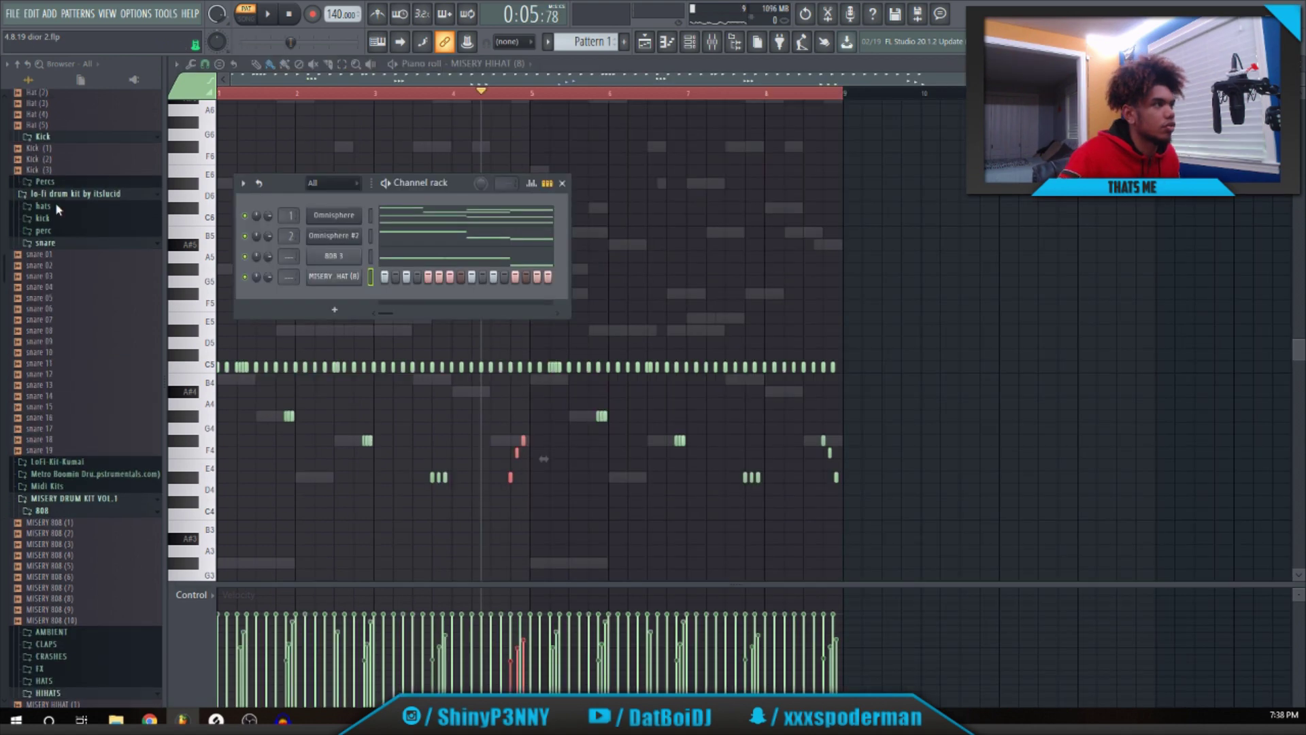
Add the Clap (3) sample as a channel, widen the step sequencer, and place clap hits.
scroll(58, 272, up, 5)
drag(59, 383, 400, 294)
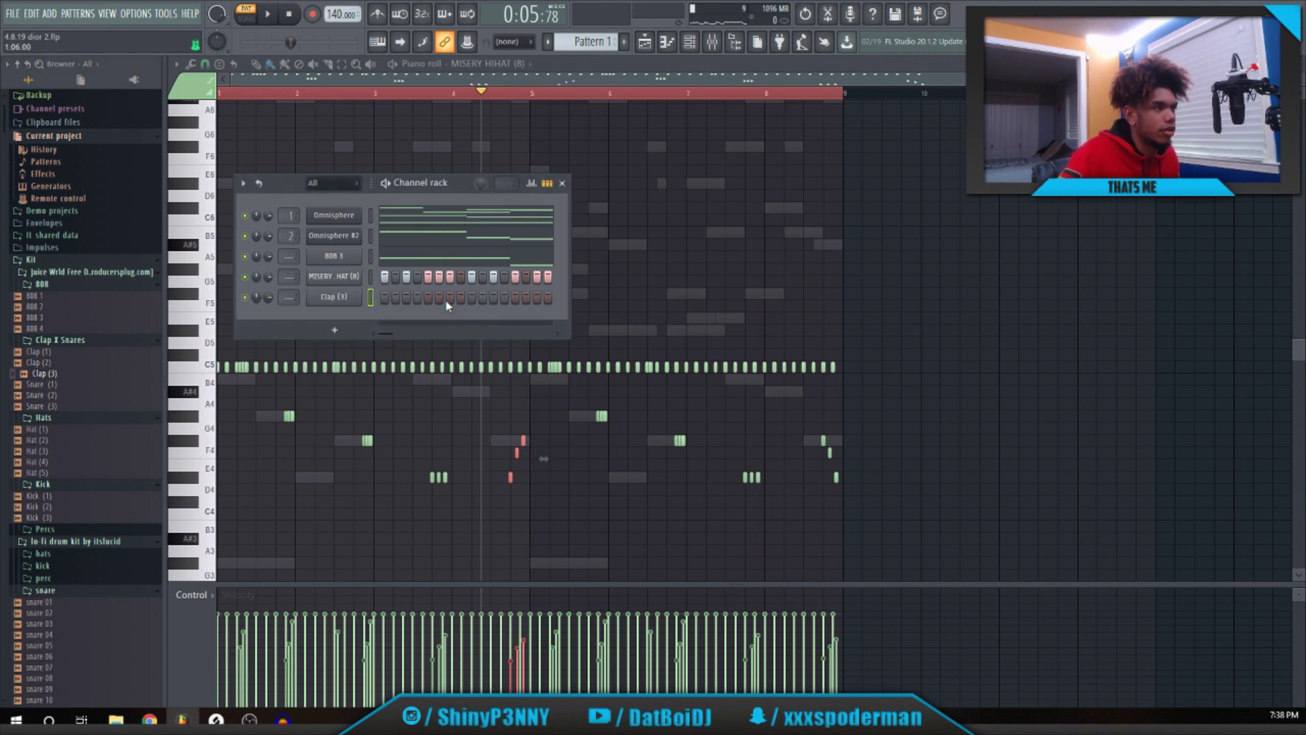
drag(570, 268, 1045, 222)
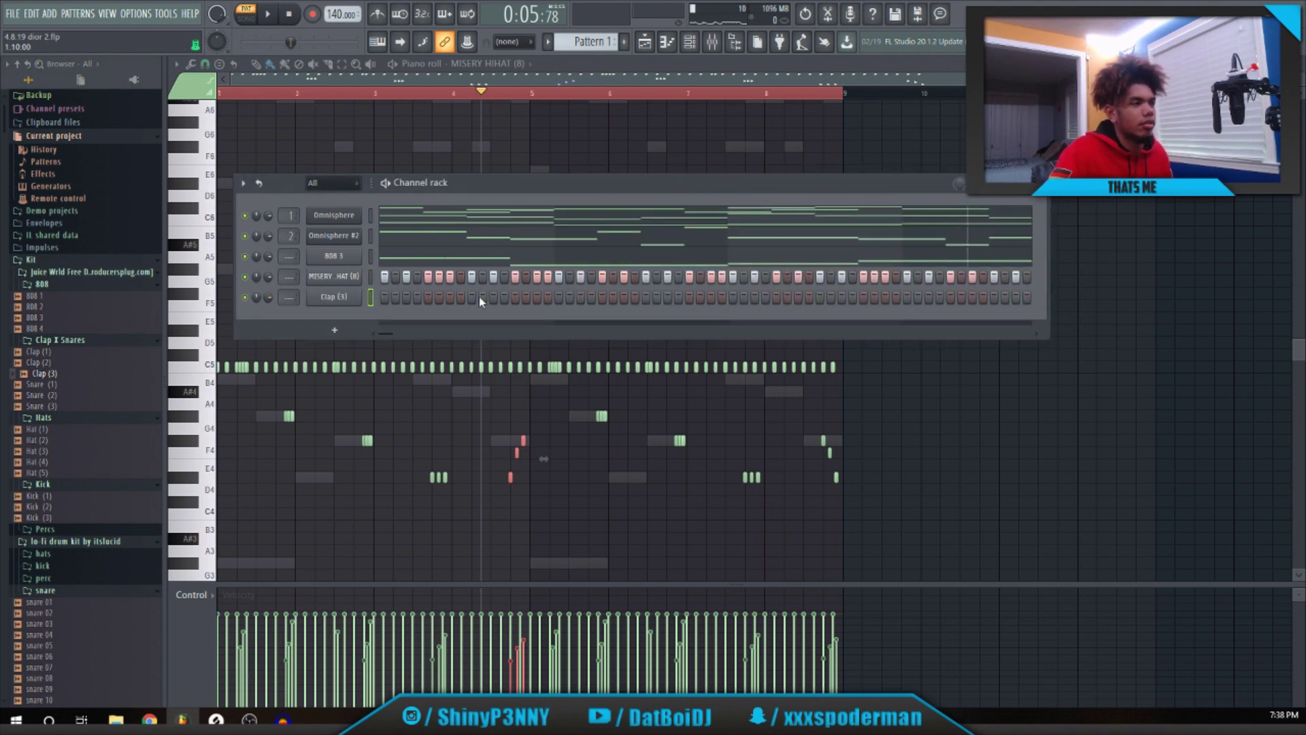
key(space)
key(space)
key(space)
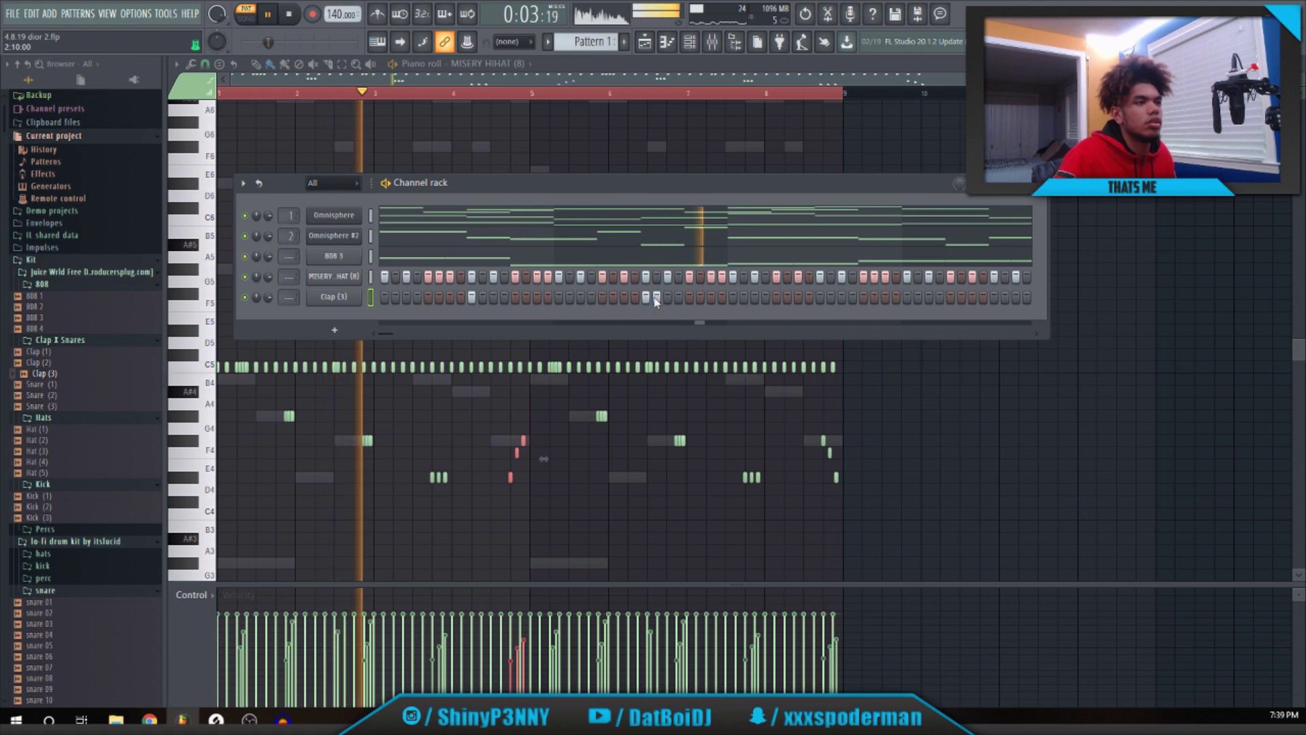
click(820, 298)
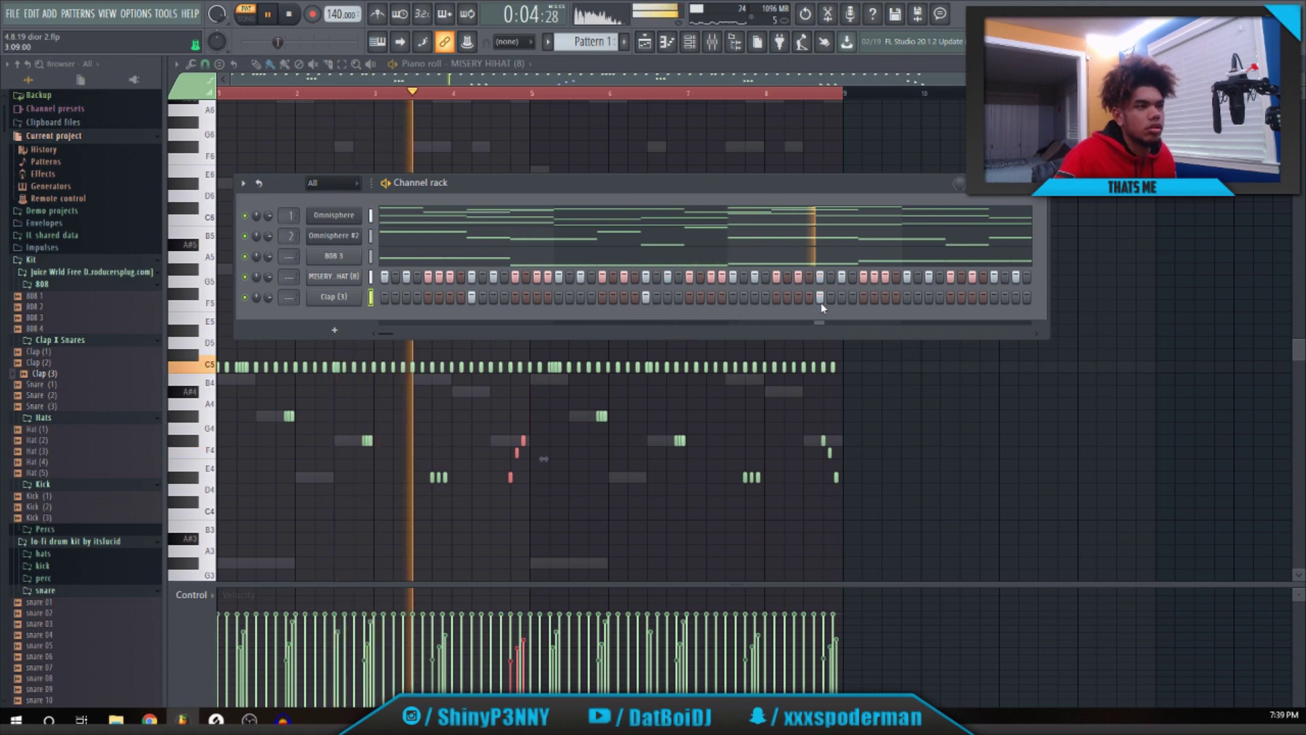
click(1005, 297)
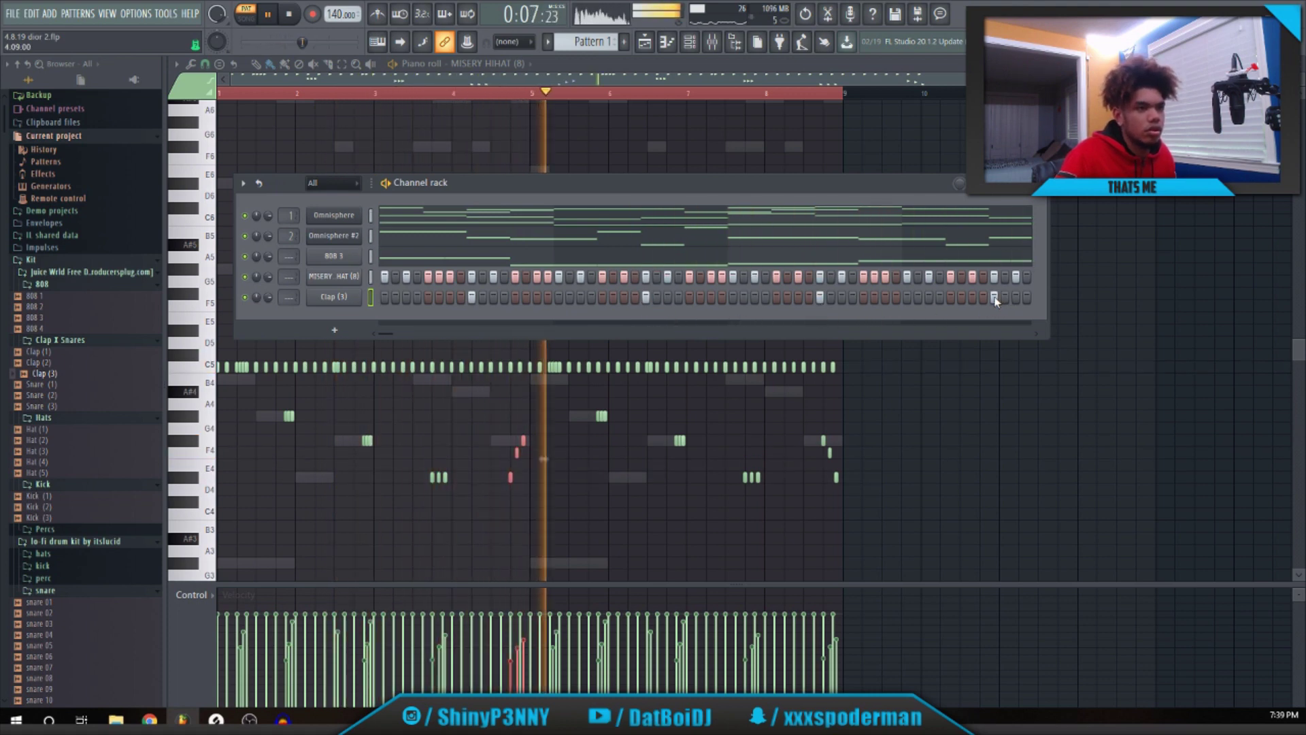
key(F7)
Copy the four C5 clap notes into bars 5–8 for eight evenly spaced claps.
key(ctrl+a)
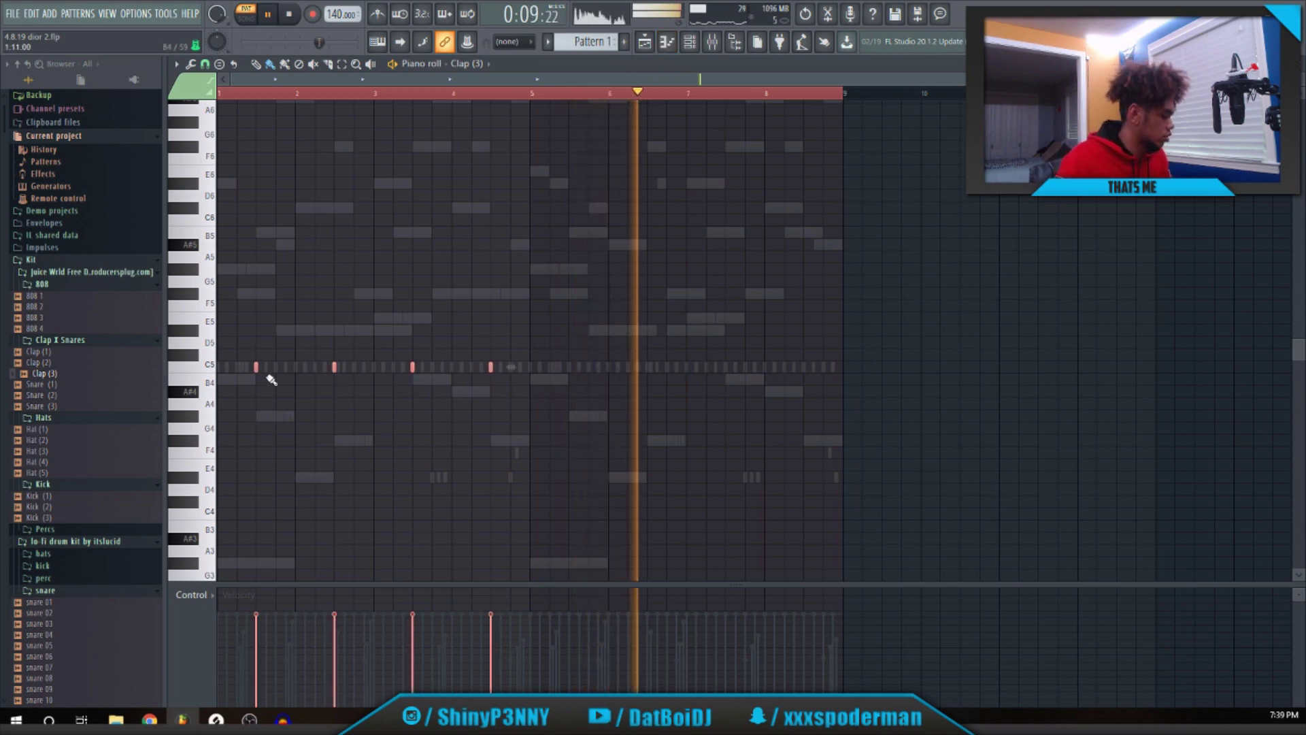
drag(256, 370, 550, 375)
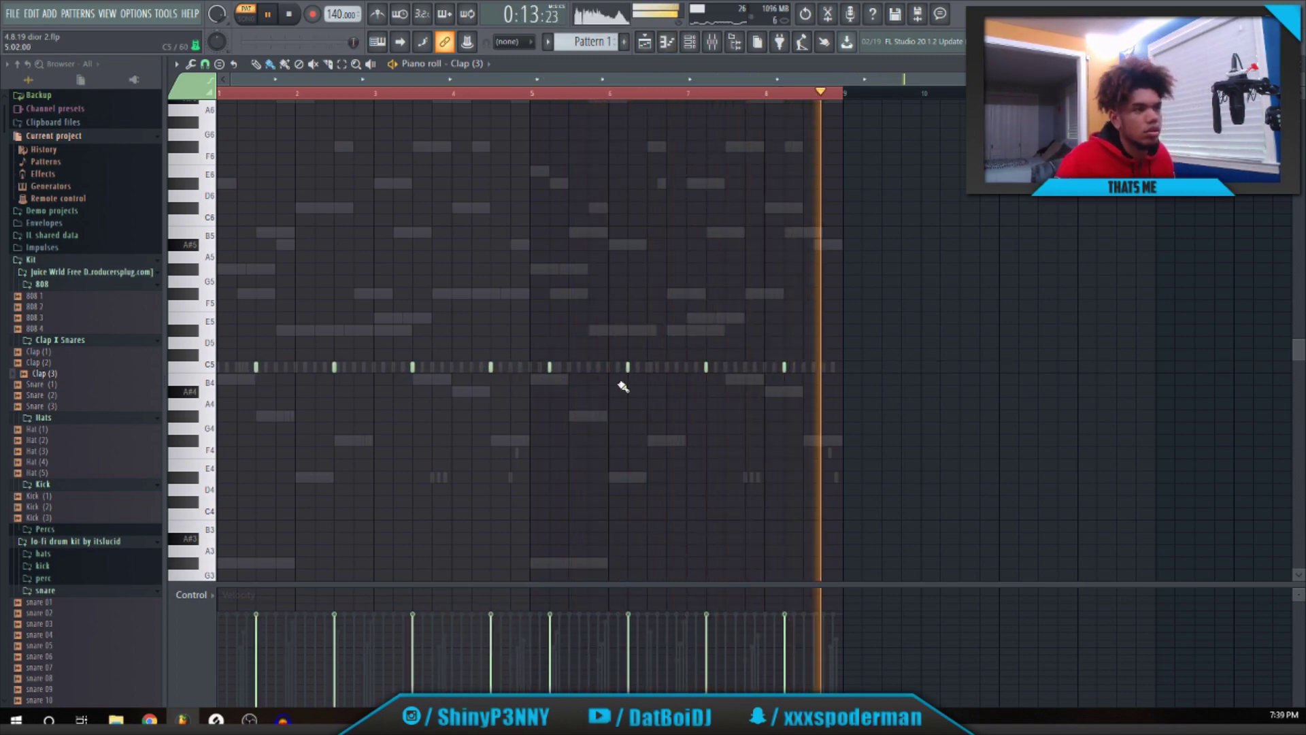
click(616, 403)
drag(843, 420, 568, 373)
click(595, 326)
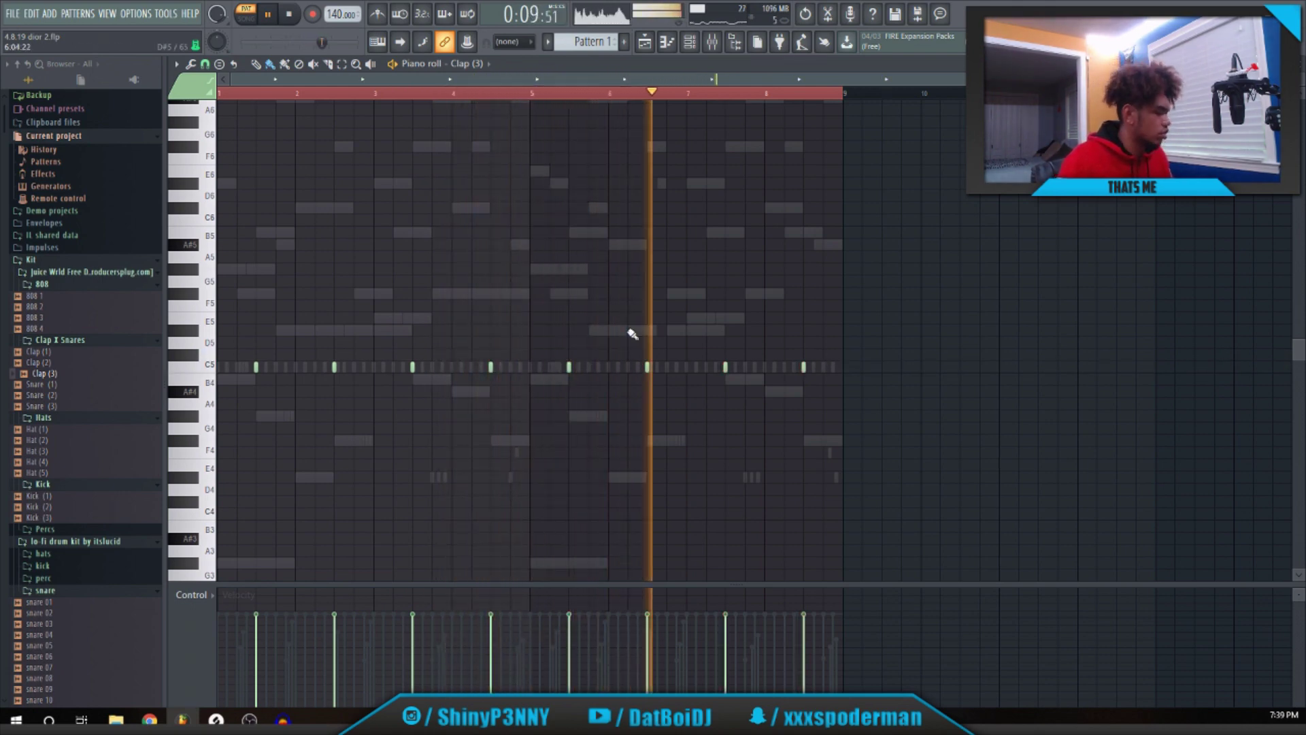
key(F6)
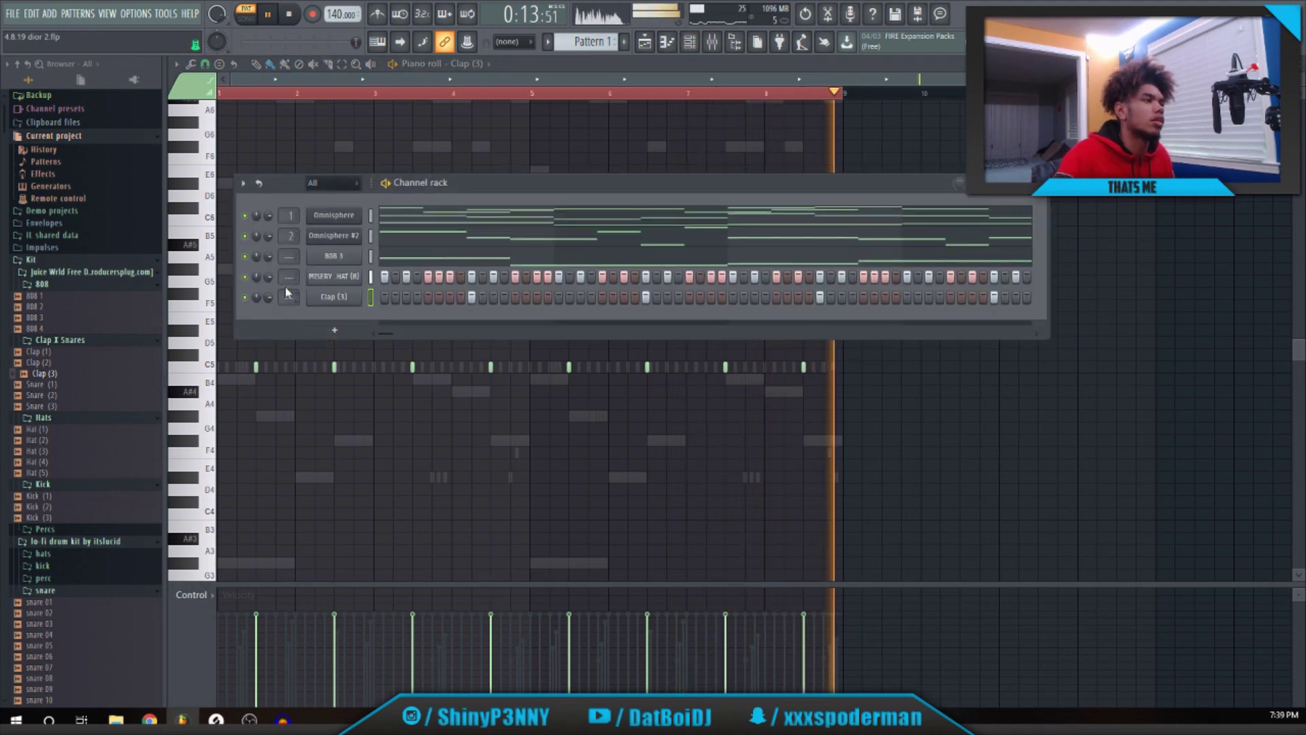
Stop playback, close the Channel rack and Clap (3) piano roll, then bring the rack back.
key(space)
scroll(295, 259, up, 2)
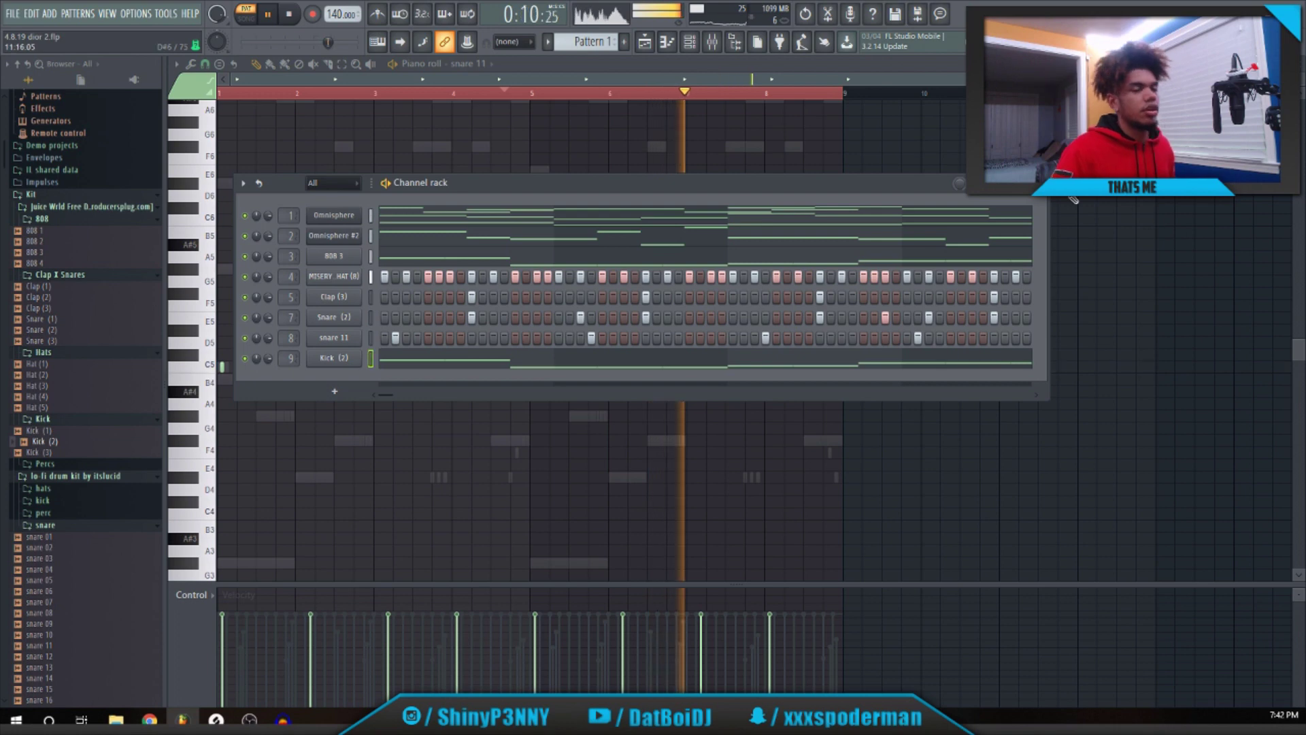
click(1039, 182)
click(1298, 64)
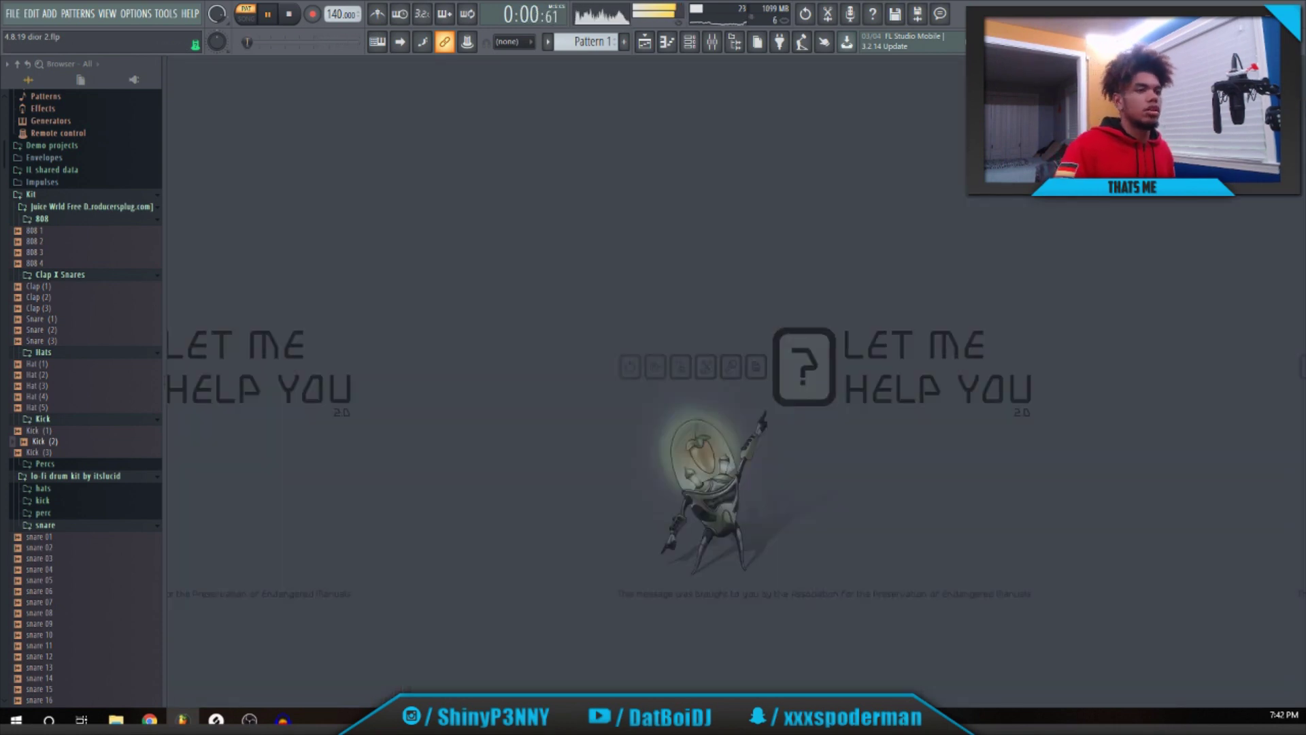
key(F6)
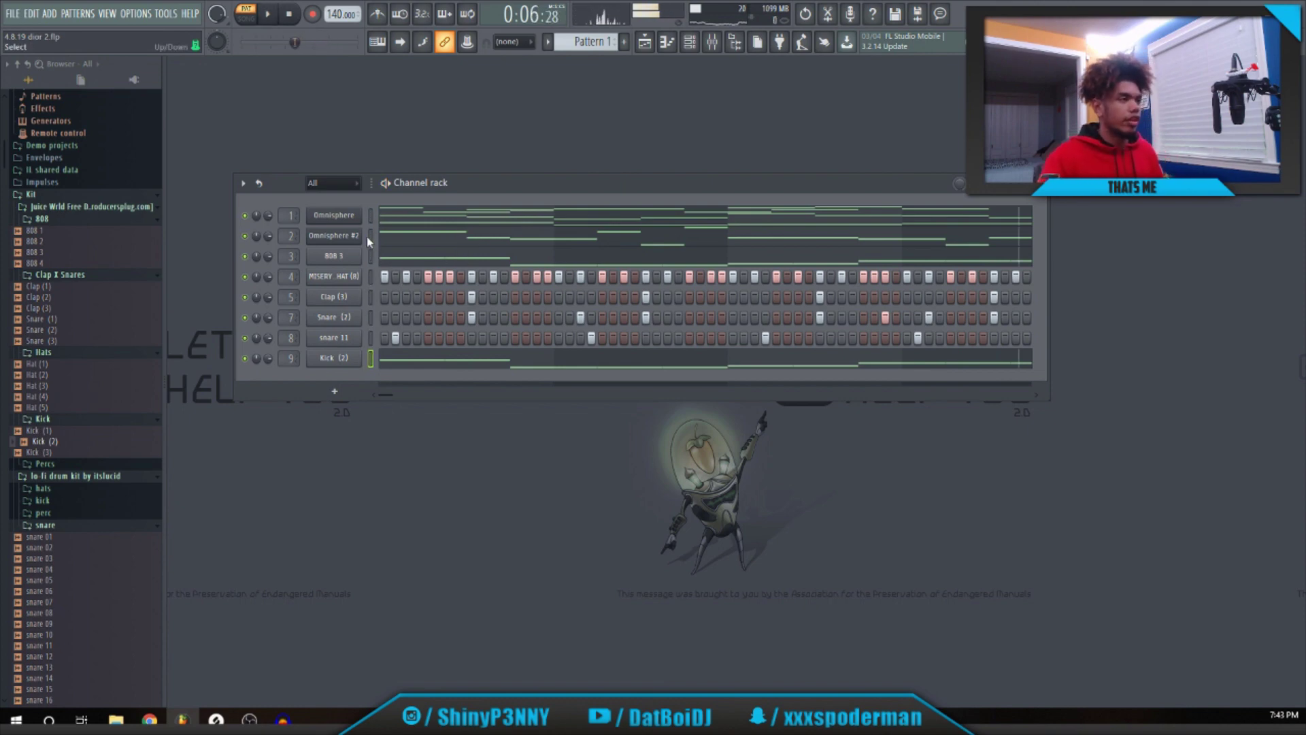
Colour all nine channels with a purple gradient via Color selected > Gradient.
drag(370, 215, 370, 358)
click(243, 183)
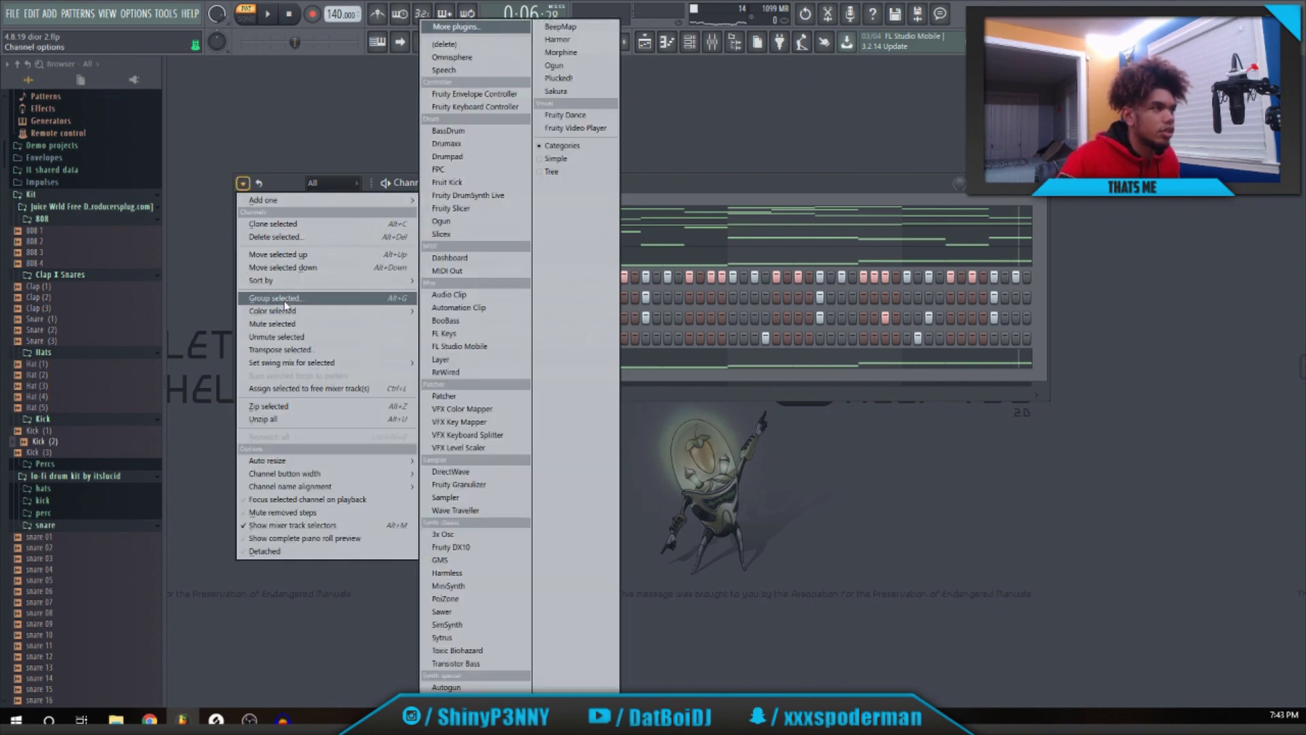
mouse_move(293, 314)
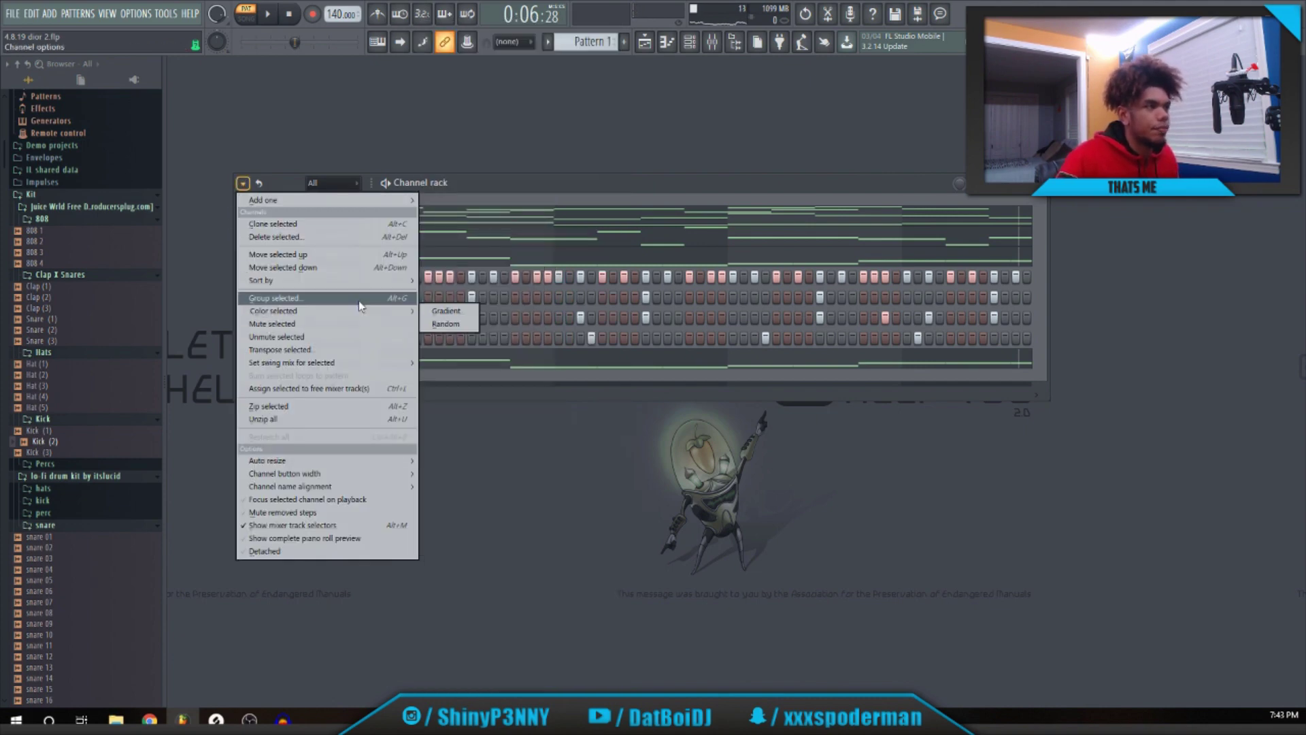
click(438, 312)
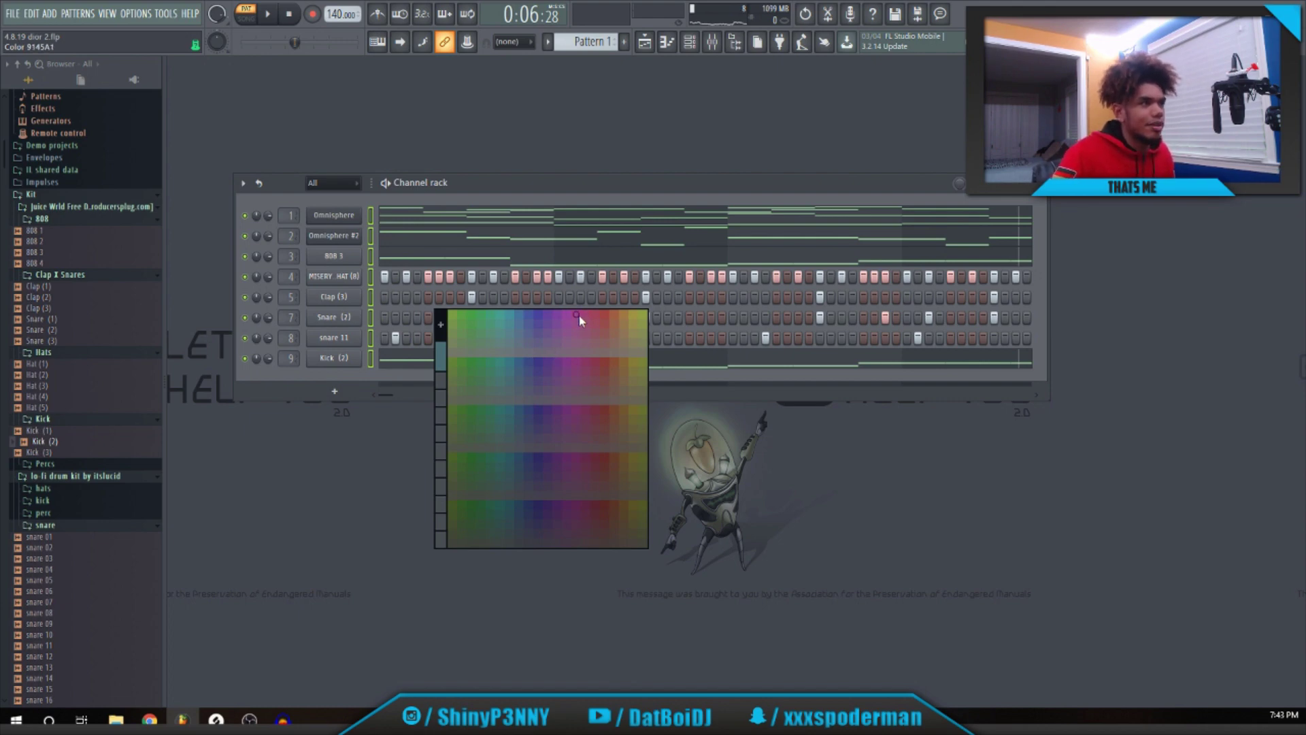
click(242, 183)
mouse_move(295, 317)
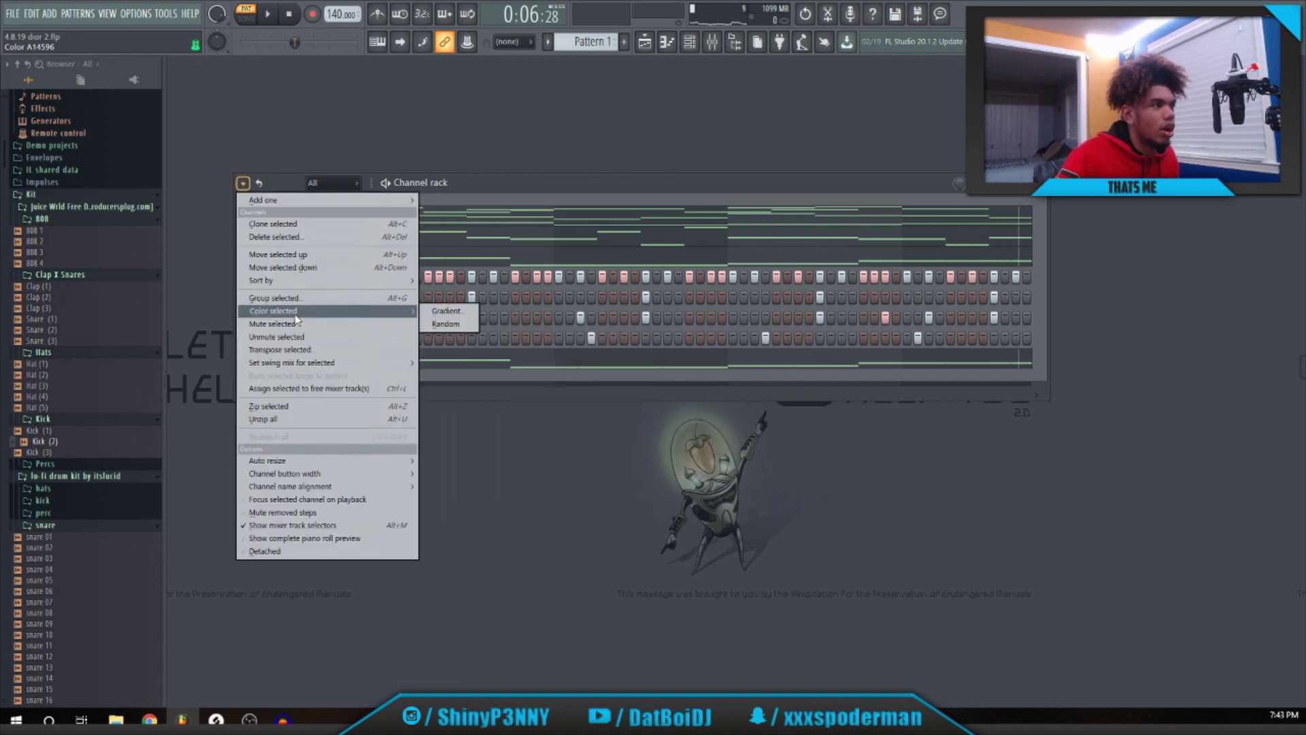
click(442, 311)
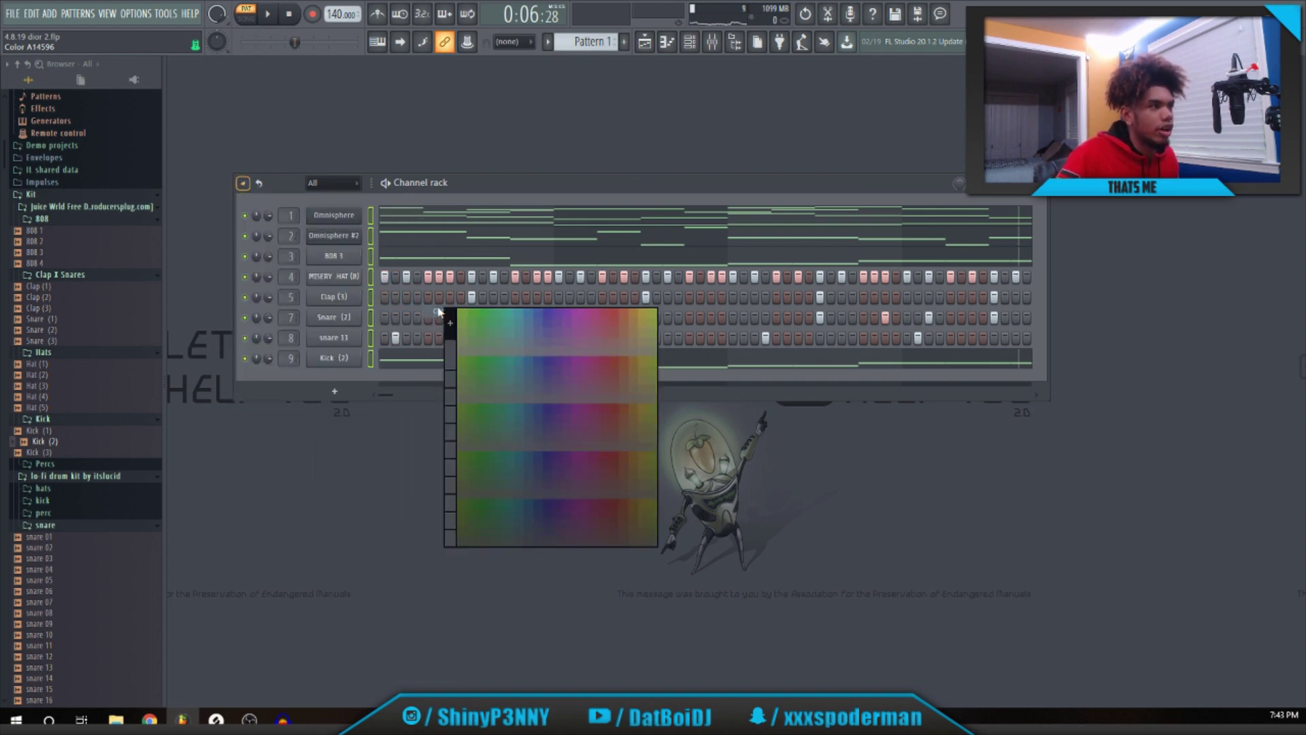
click(587, 312)
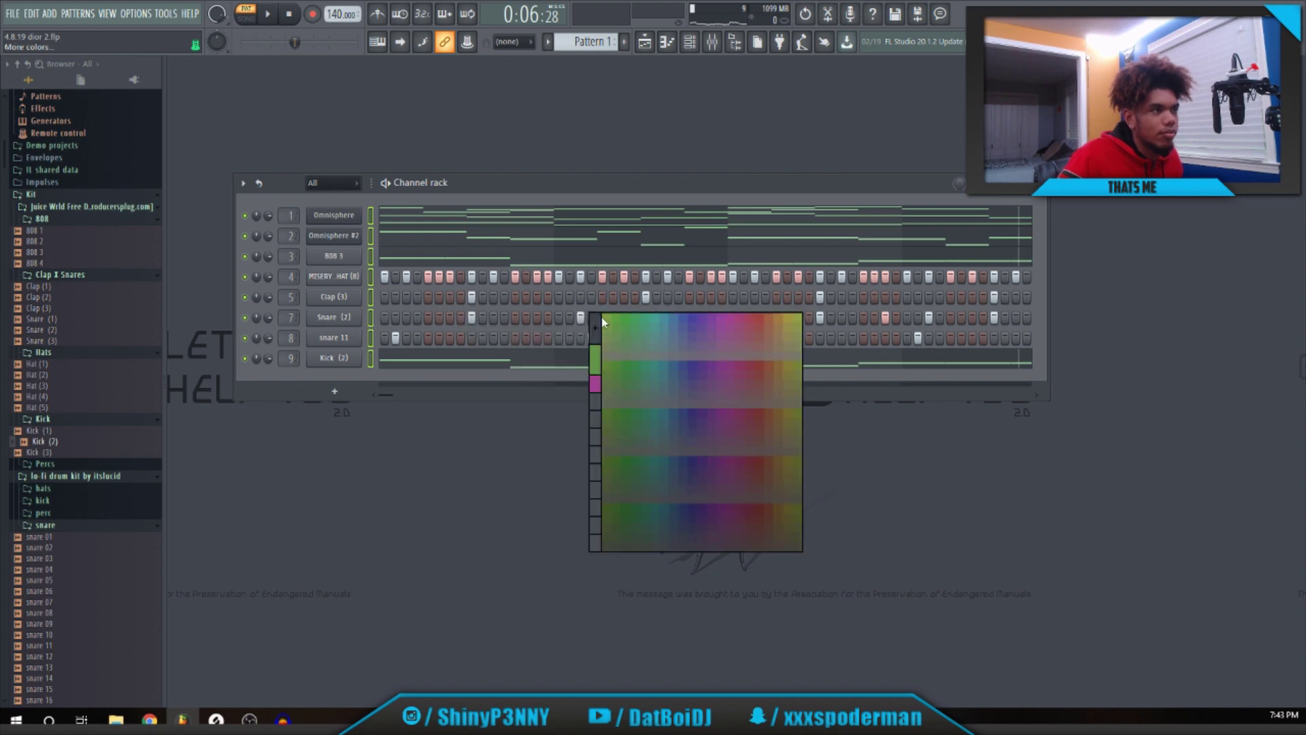
click(695, 314)
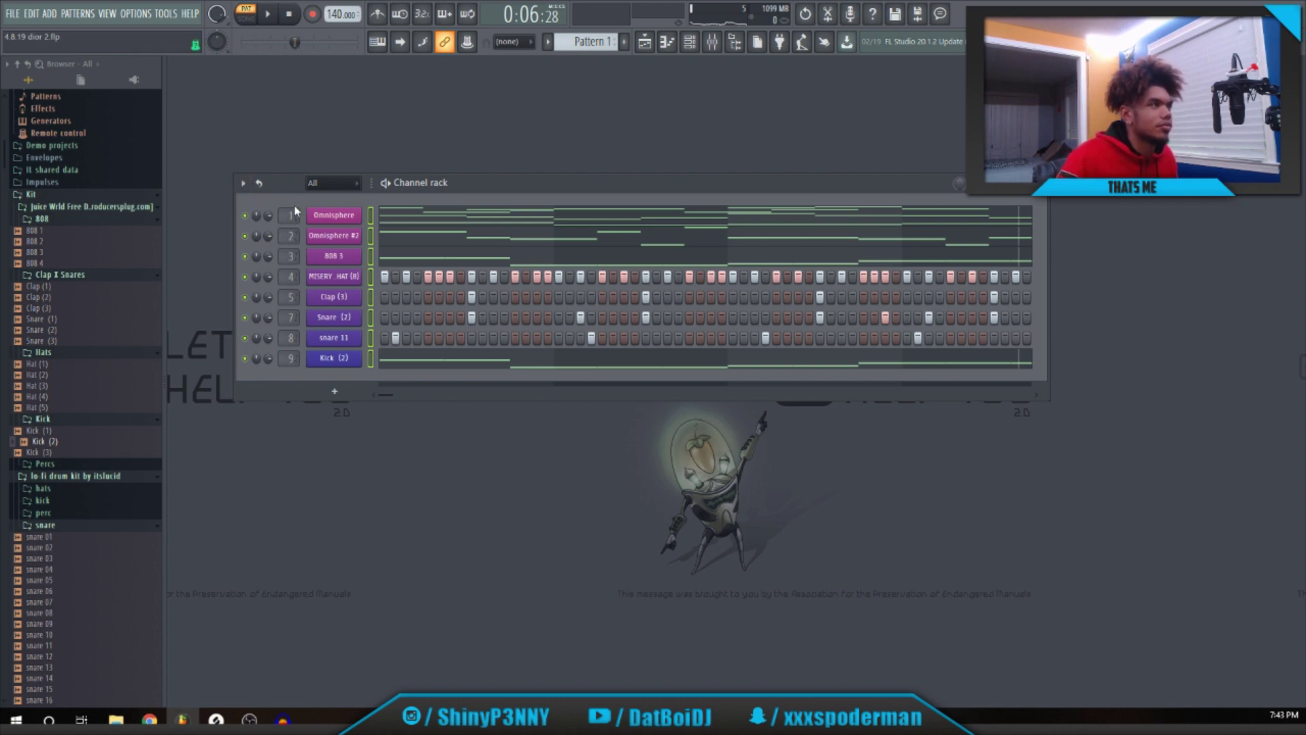
Show the Omnisphere piano roll and the Mixer.
key(F6)
key(F6)
key(F7)
key(F7)
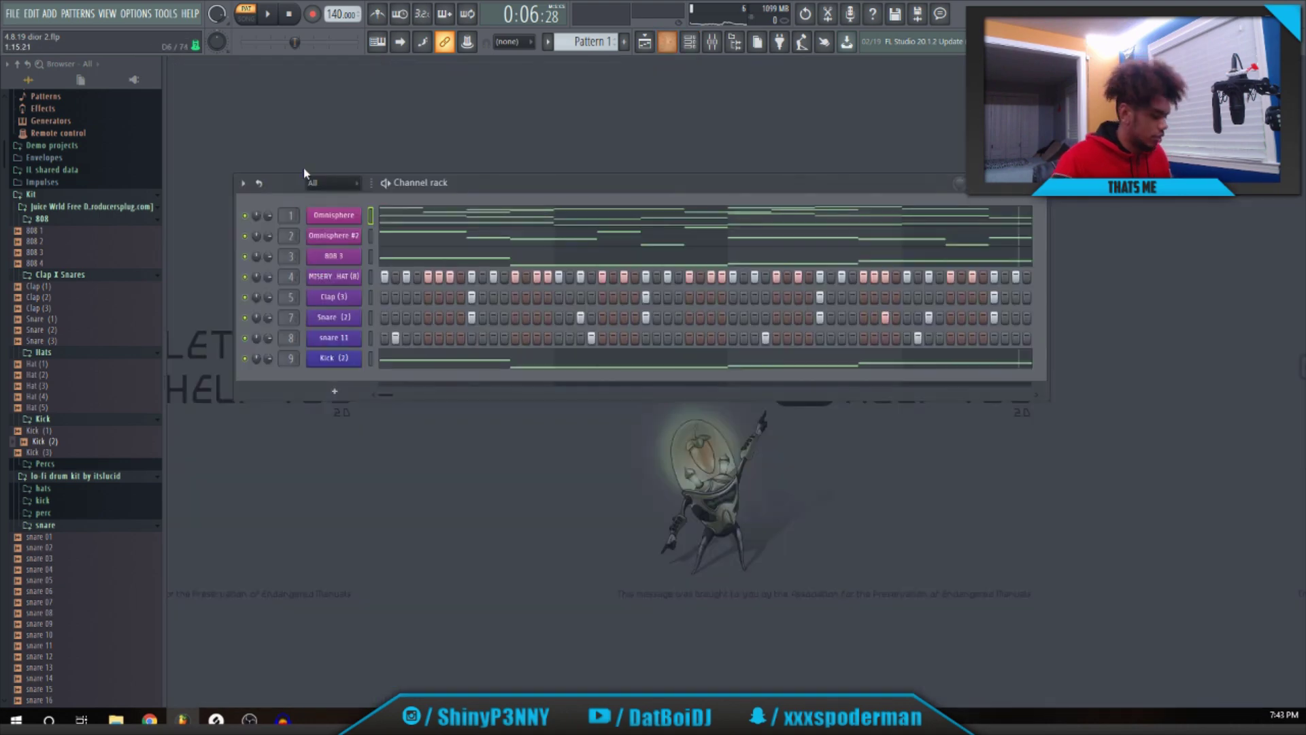
key(F9)
Route the selected channels to mixer inserts 1–8 so they take the channel names and colours.
drag(270, 85, 615, 92)
key(F6)
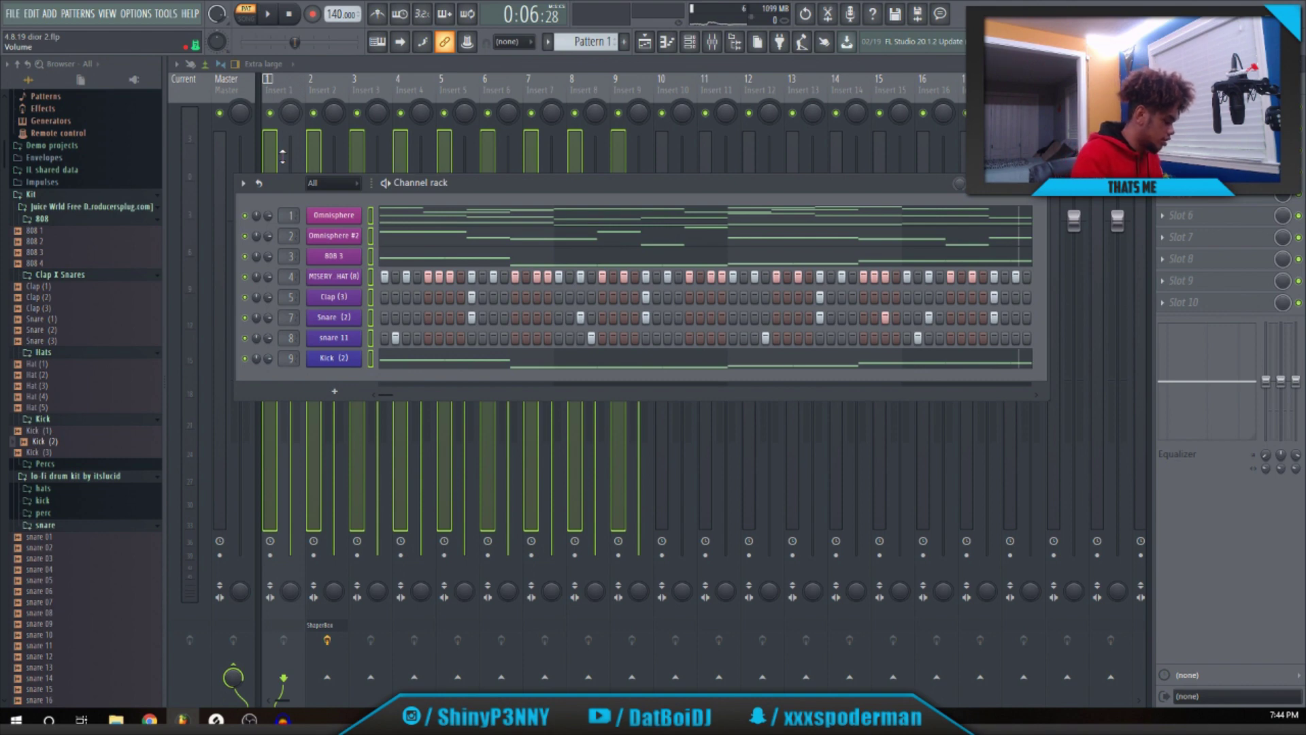
click(243, 183)
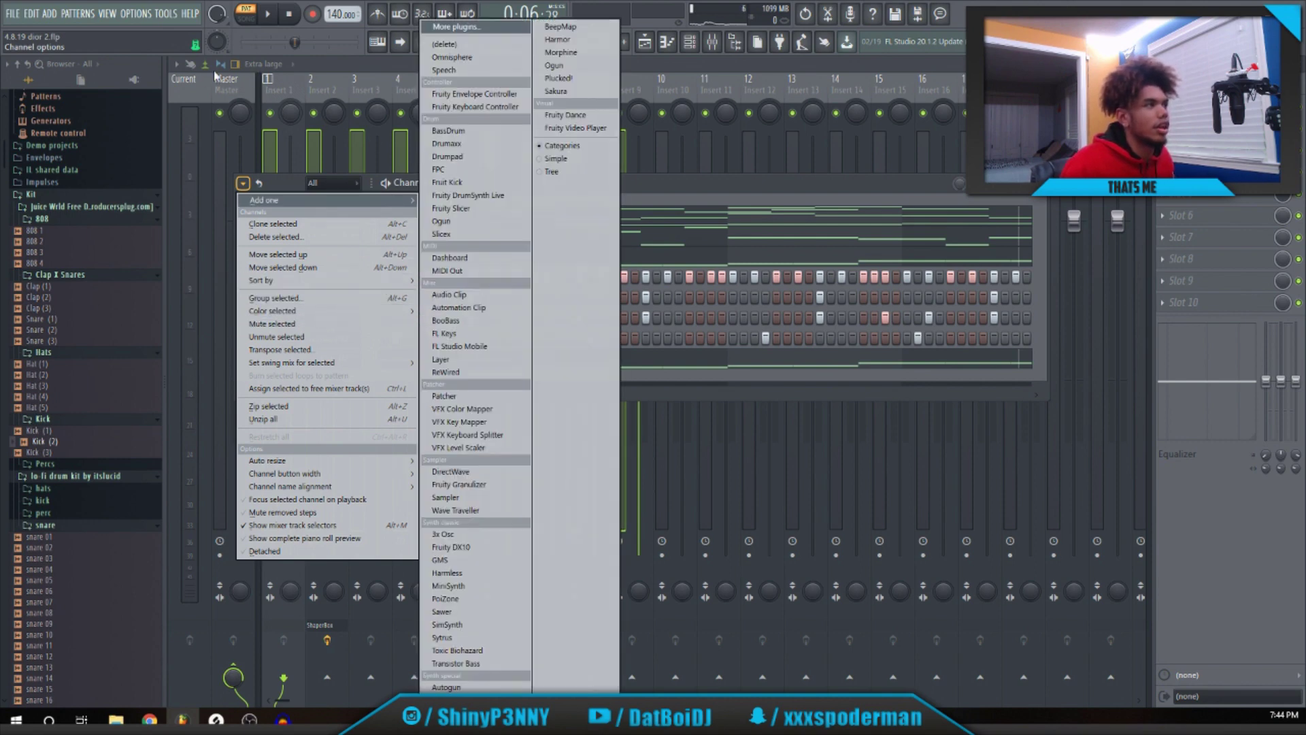
click(177, 65)
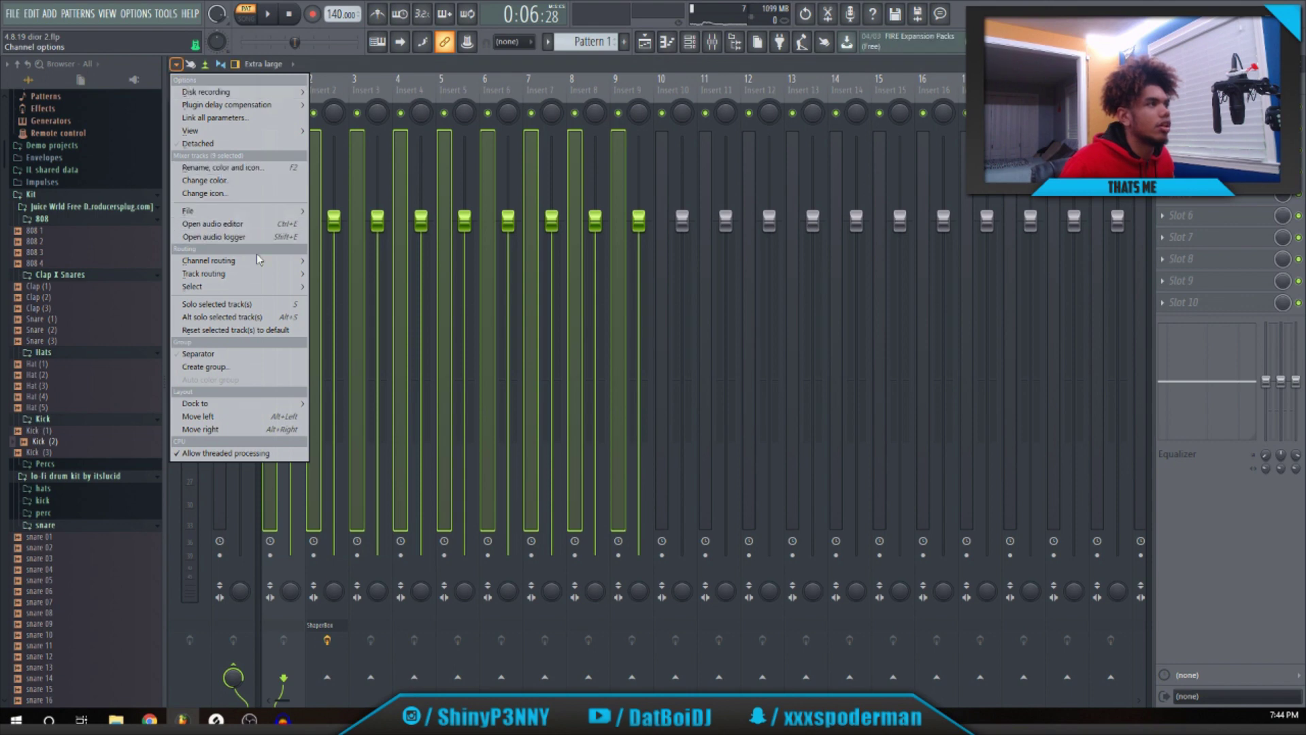
mouse_move(262, 265)
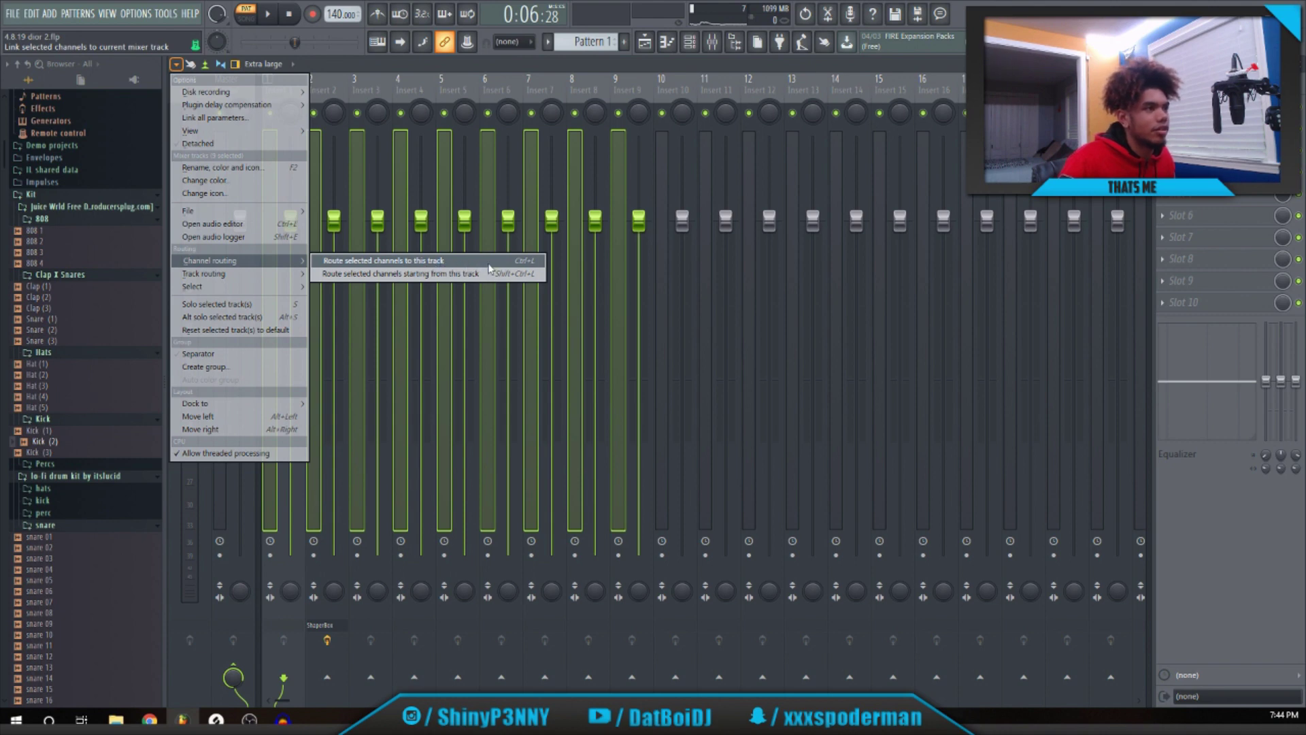
click(447, 262)
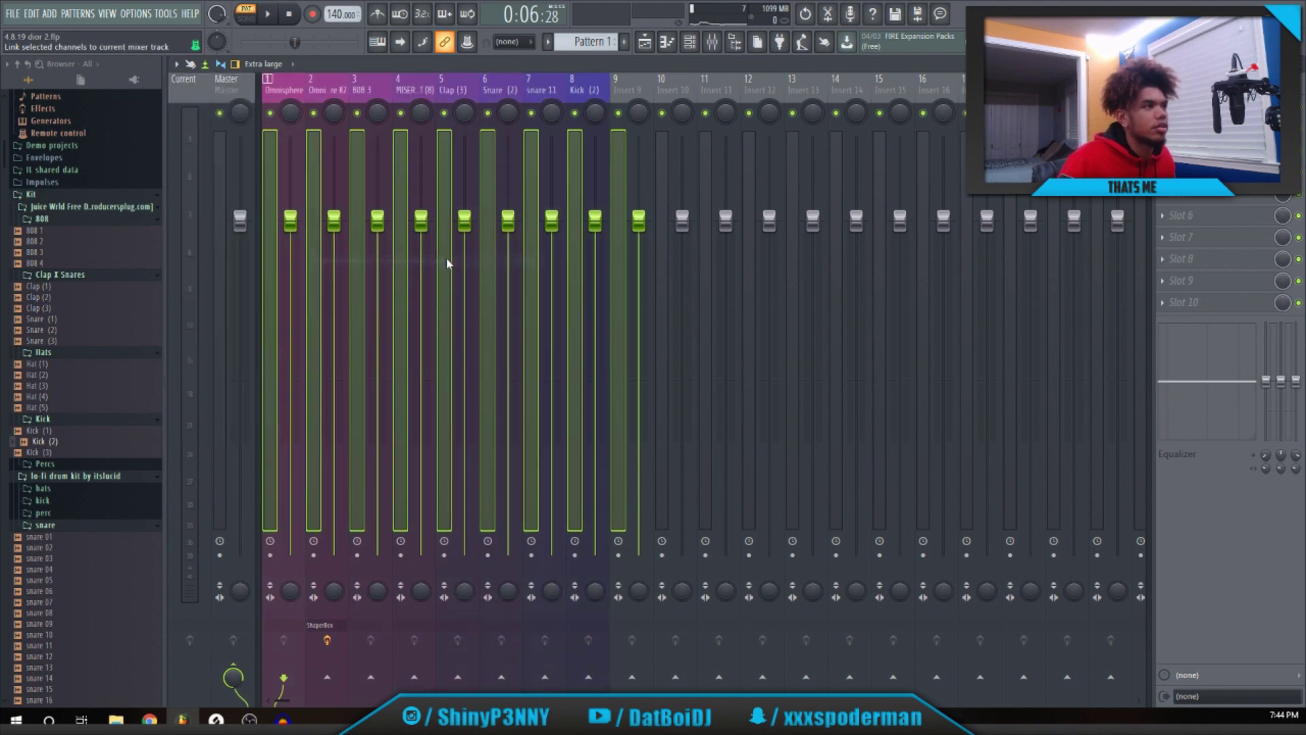
Close the Mixer and split the pattern by channel into separate per-channel patterns.
click(1301, 75)
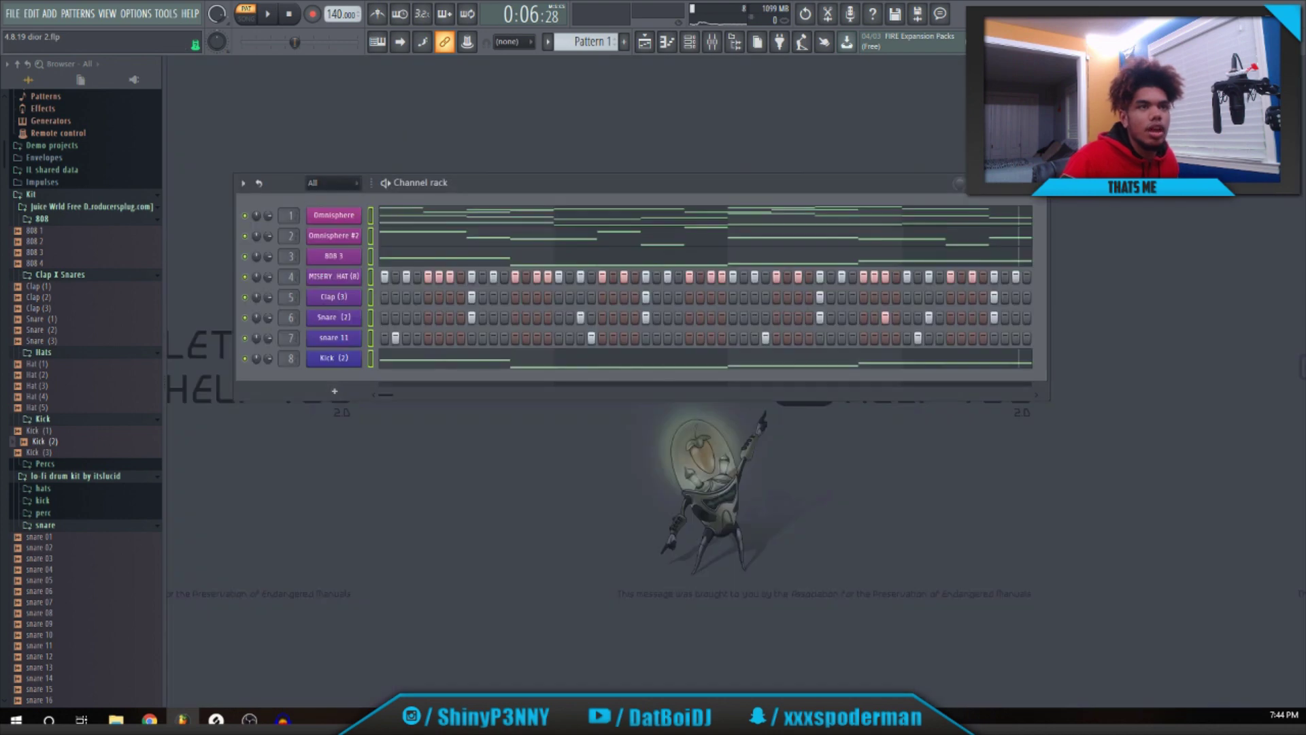
click(79, 14)
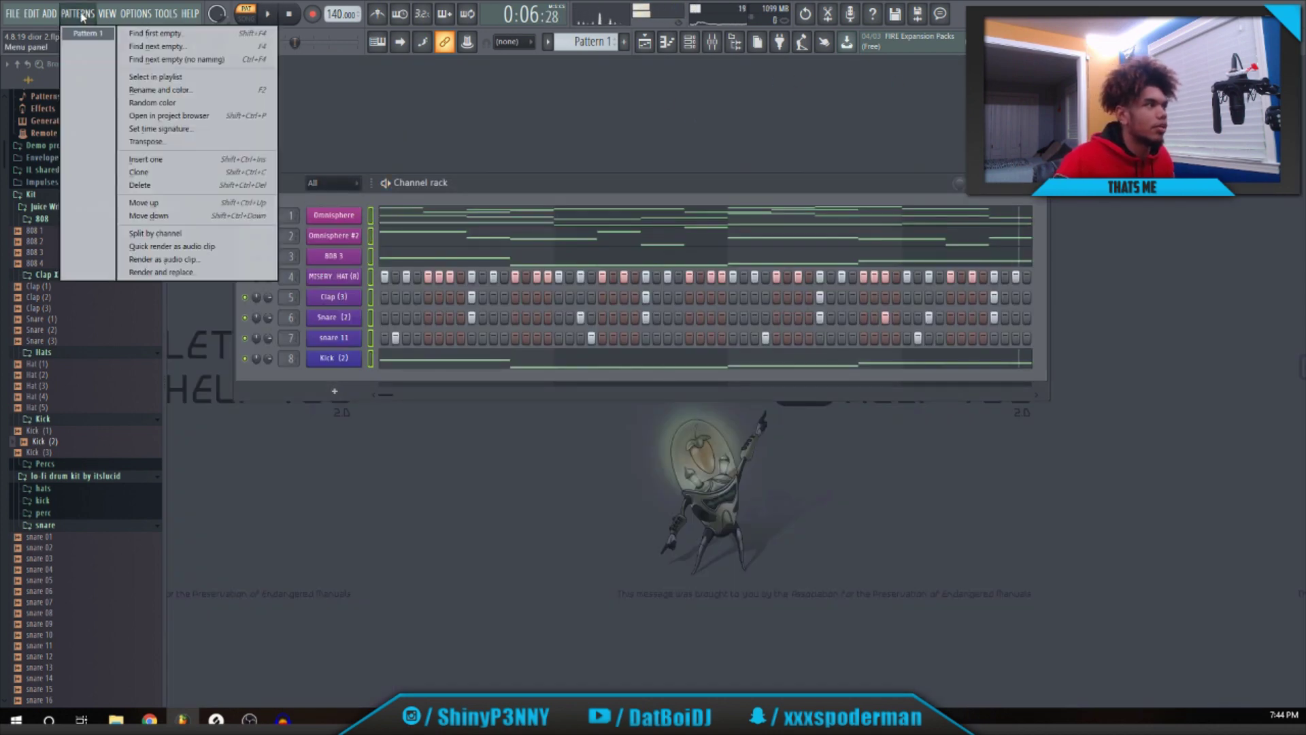
click(159, 235)
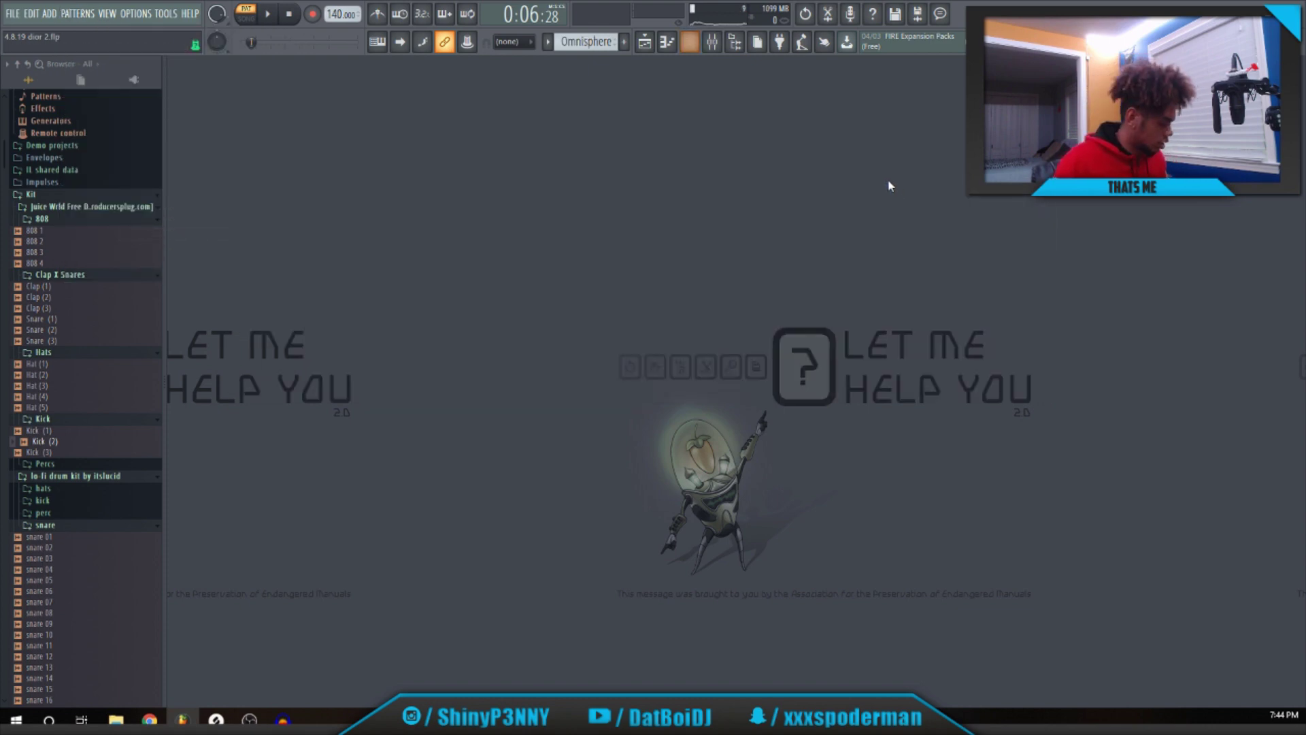
Place Omnisphere, Omnisphere #2 and 808 3 clips on Tracks 1–3 starting at bar 1.
key(F5)
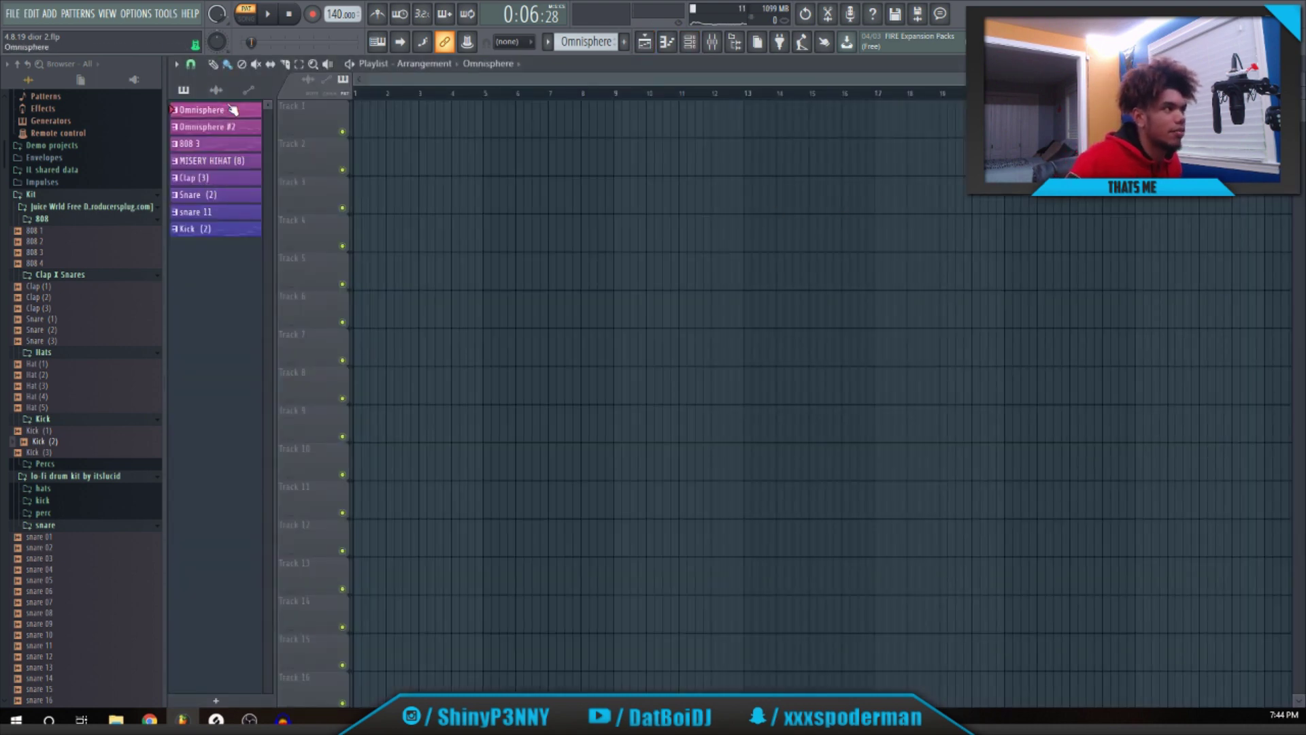
click(364, 114)
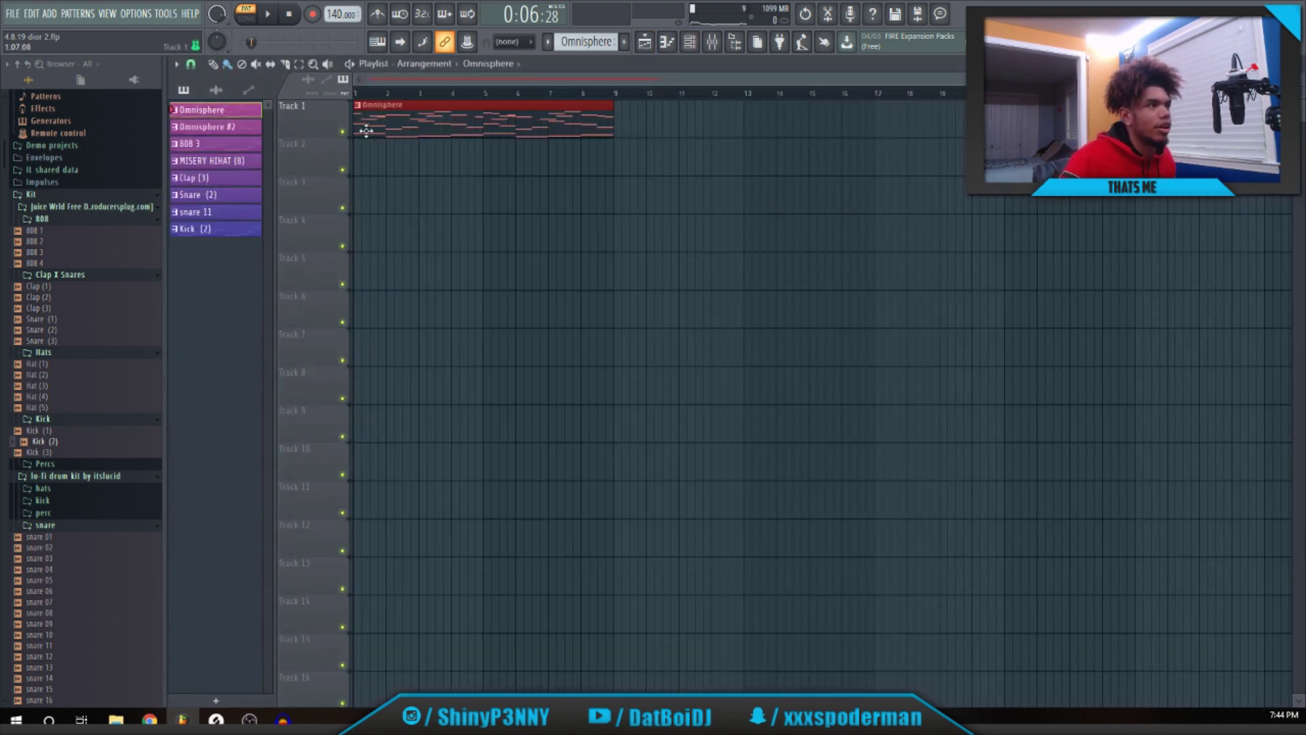
click(235, 129)
drag(391, 158, 359, 166)
click(241, 145)
click(420, 219)
drag(452, 215, 368, 184)
Place MISERY HIHAT (8), Clap (3), Snare (2), snare 11 and Kick (2) on Tracks 4–8 at bar 1.
click(250, 162)
click(384, 233)
drag(383, 233, 328, 251)
click(250, 178)
click(397, 268)
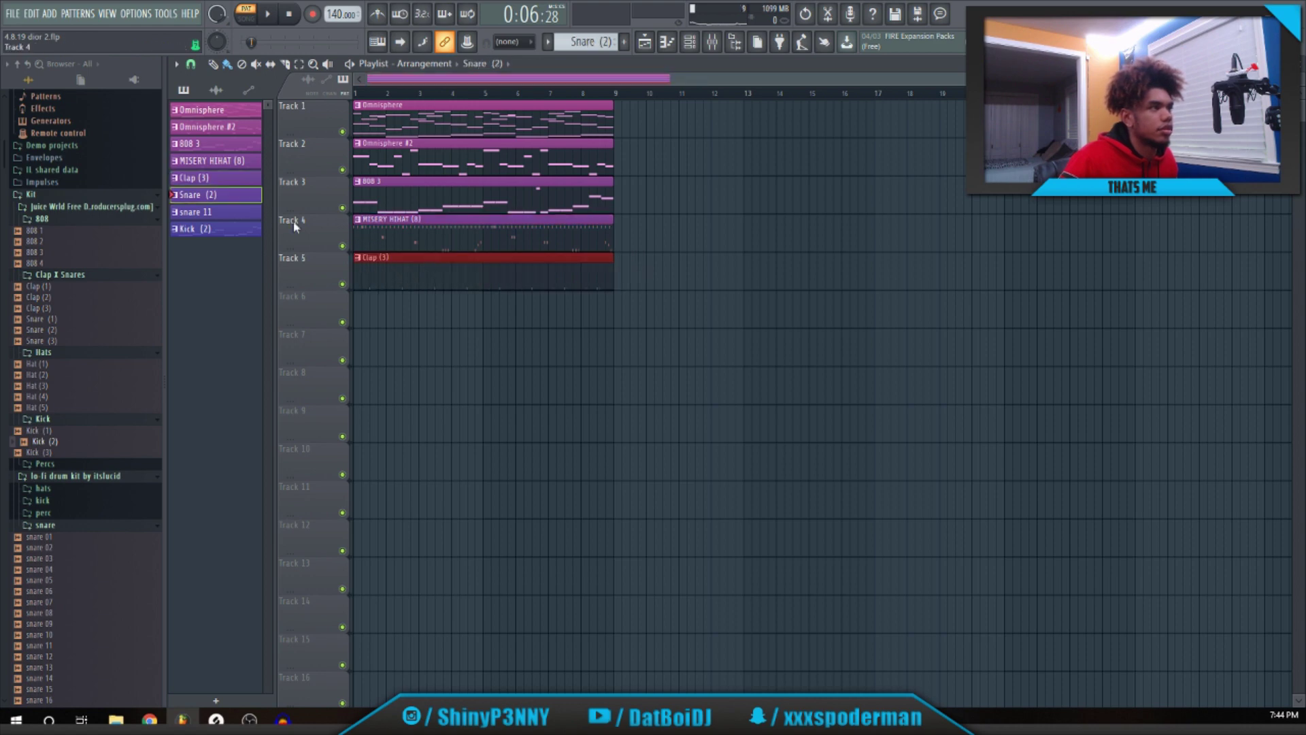
click(422, 306)
drag(422, 306, 329, 263)
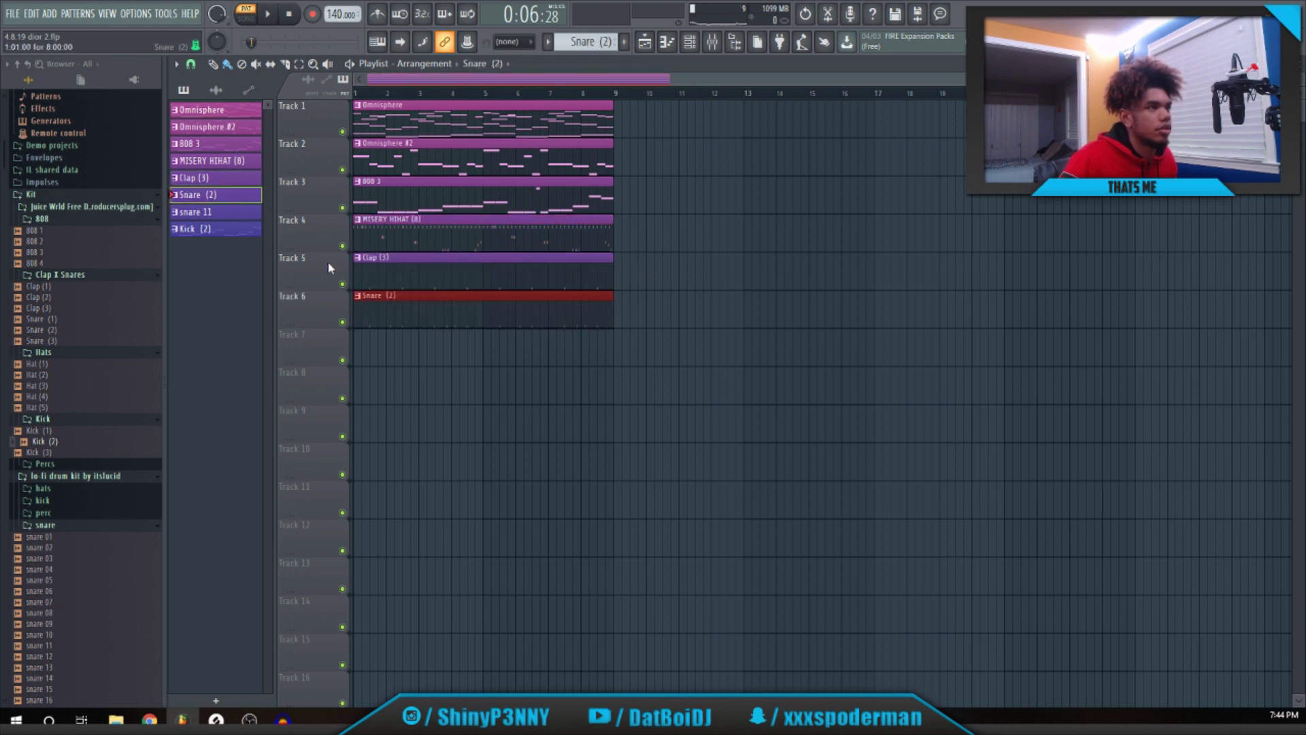
click(395, 347)
drag(394, 348, 373, 396)
click(386, 388)
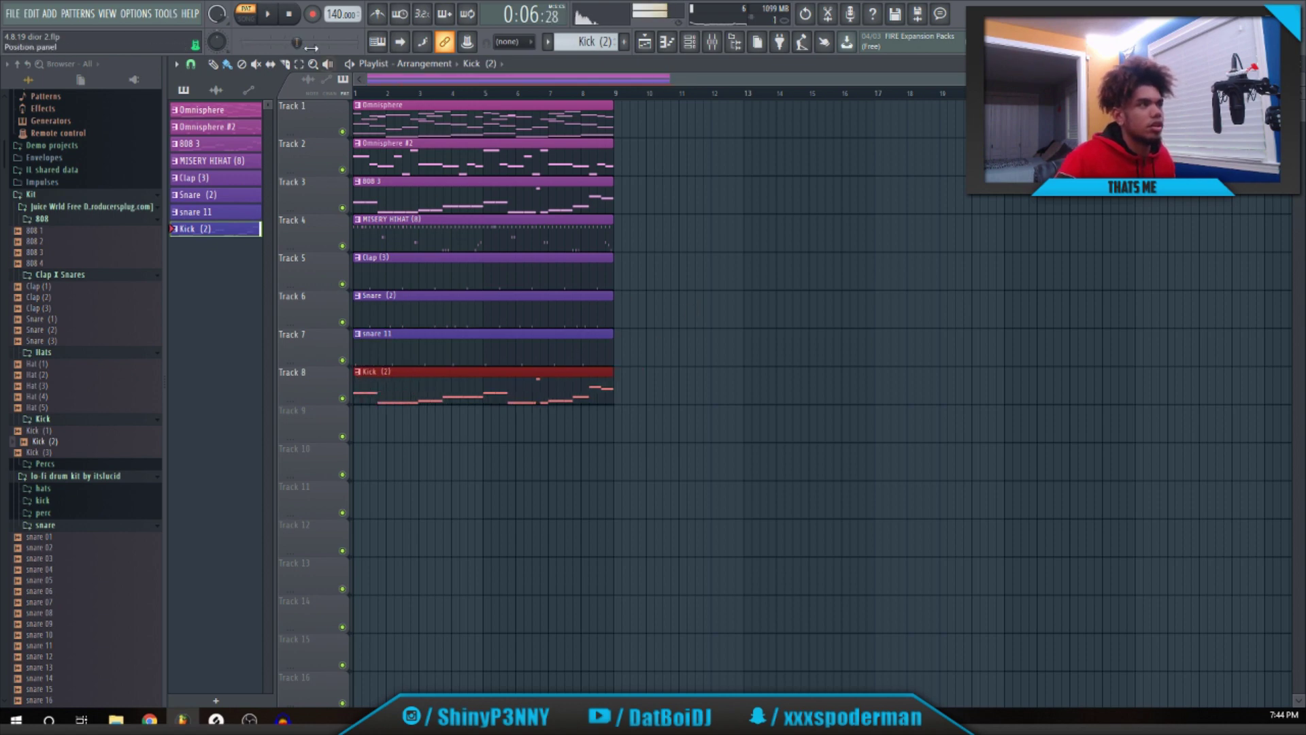
Play the arrangement in Song mode, then stop.
click(246, 17)
key(space)
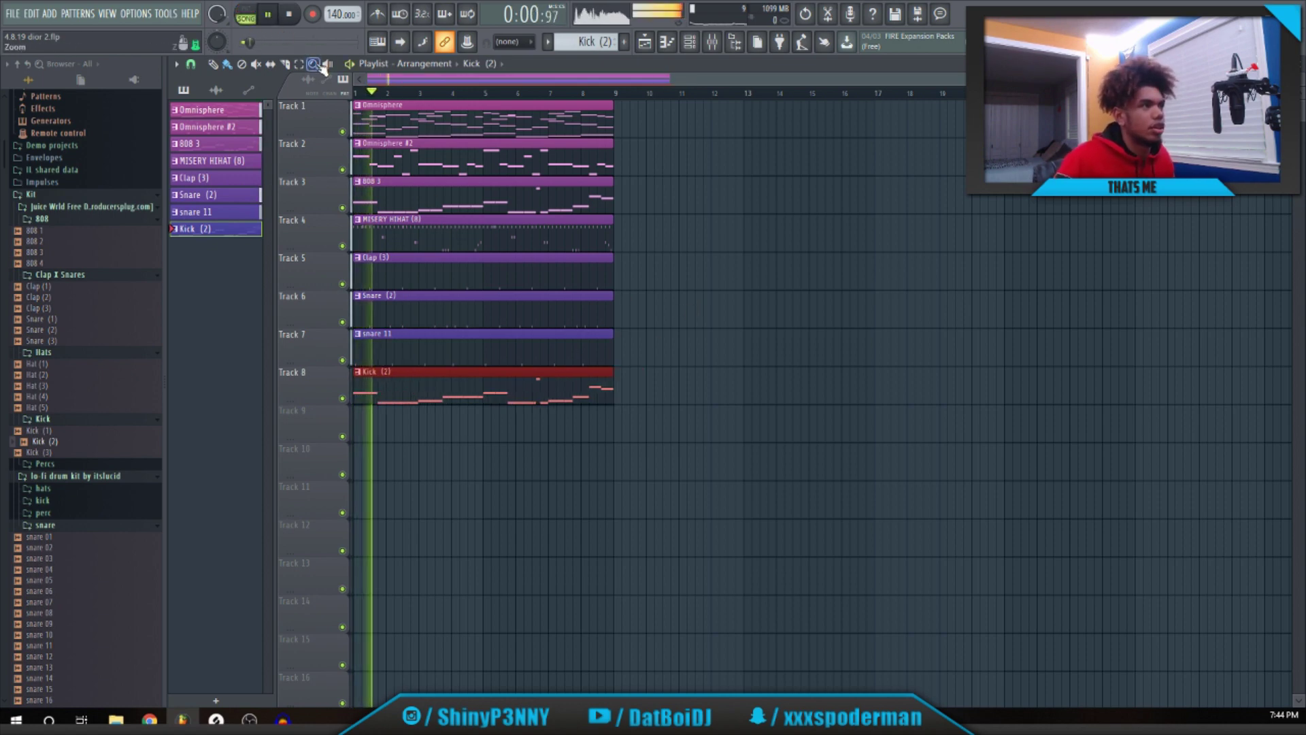
key(space)
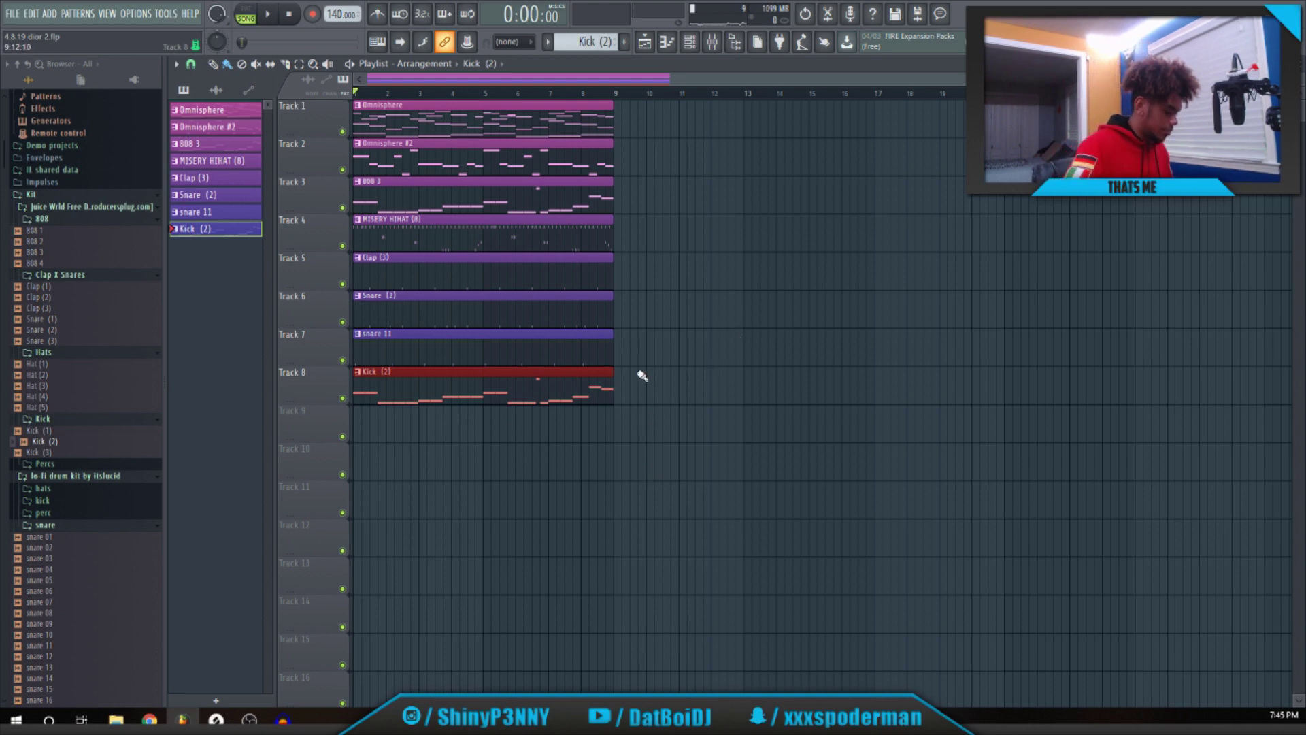
In the Mixer, select inserts 1–8 and pull their volume faders all the way down.
key(F9)
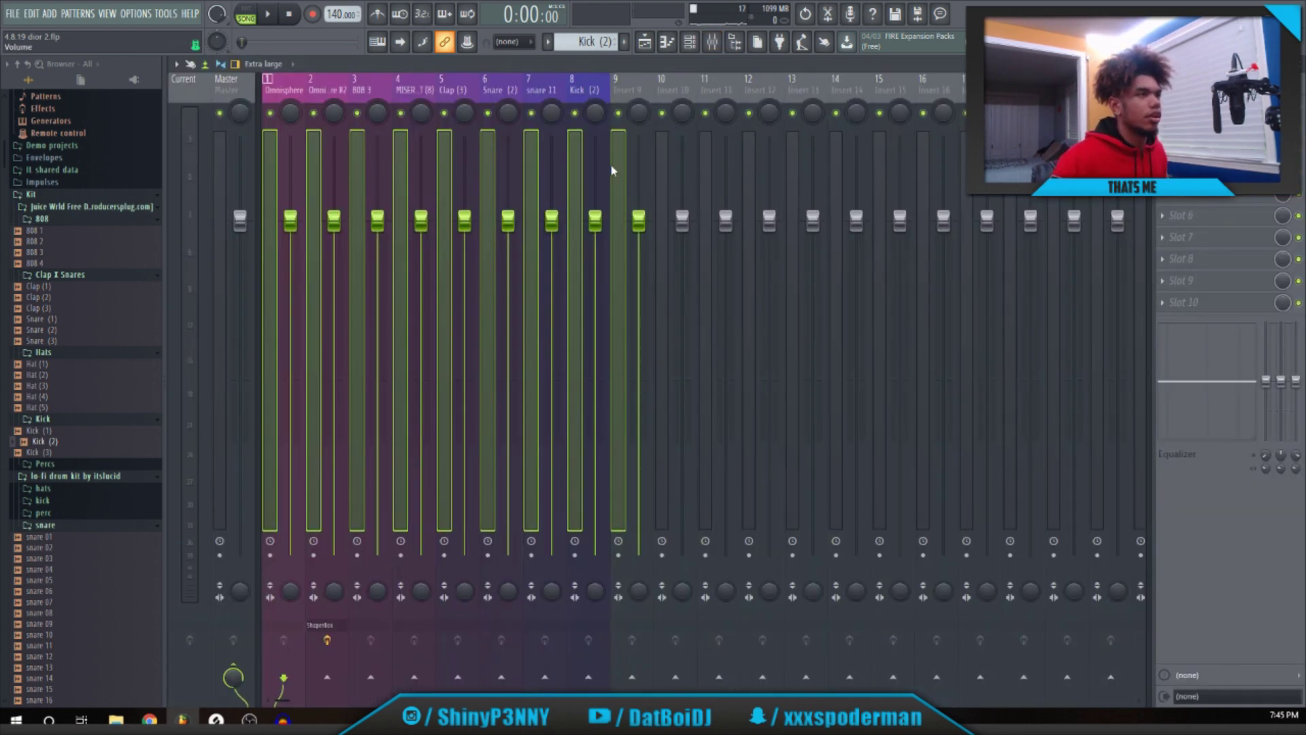
drag(591, 89, 532, 81)
drag(628, 87, 593, 93)
drag(453, 92, 271, 83)
drag(291, 218, 291, 558)
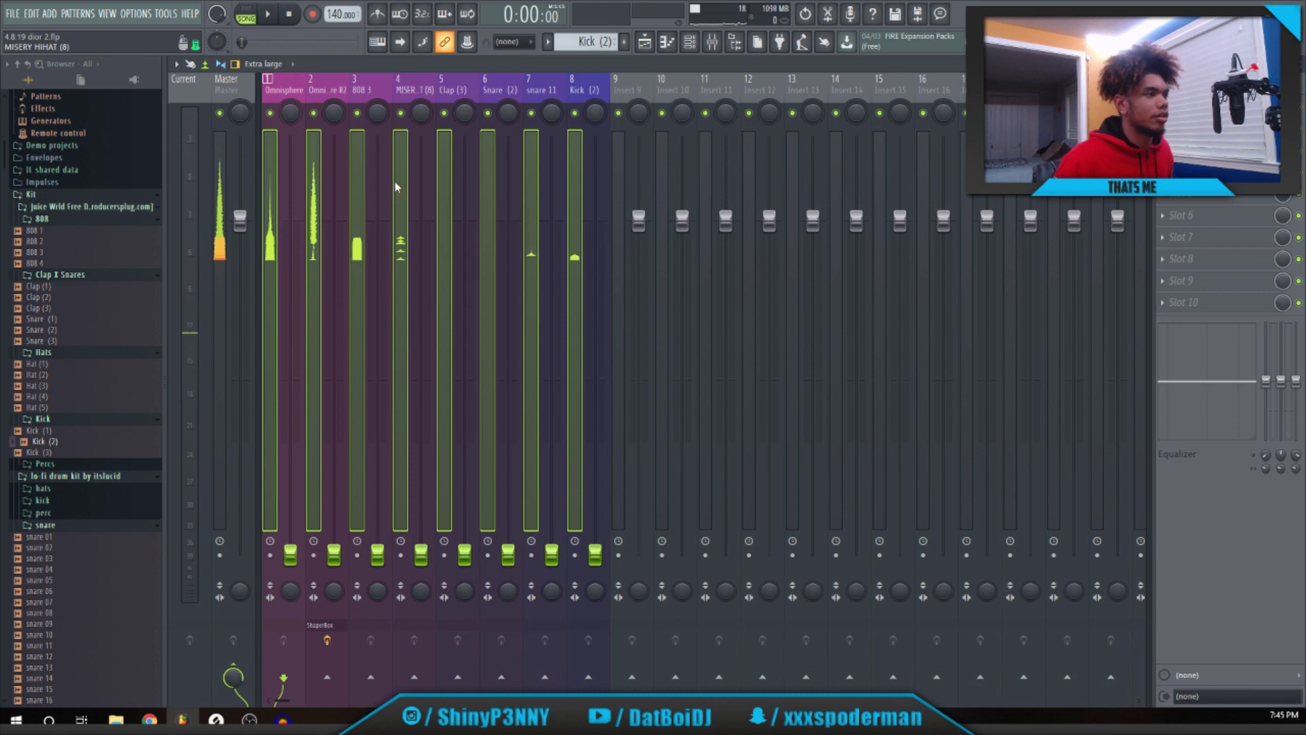
right_click(349, 76)
click(272, 79)
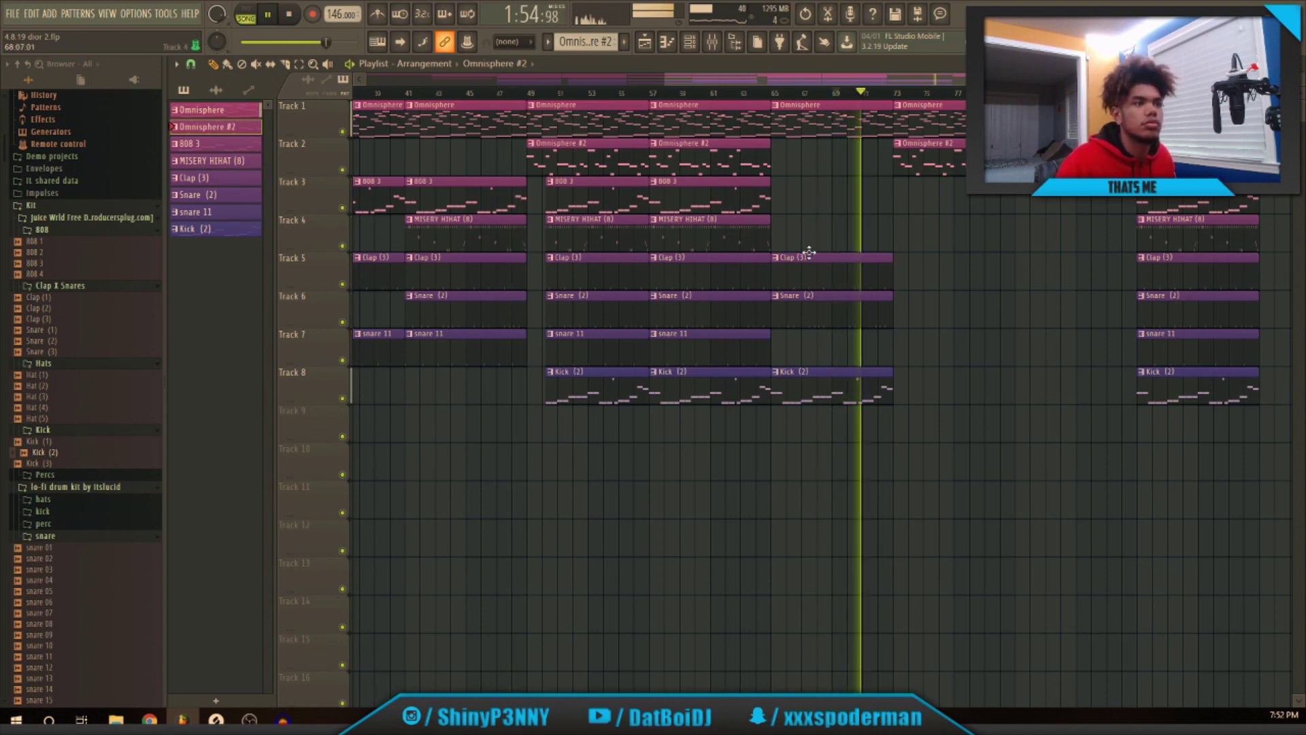
Duplicate the Clap, Snare and Kick clips from bars 65–69 forward to bar 73.
drag(942, 400, 846, 270)
key(ctrl+b)
key(ctrl+d)
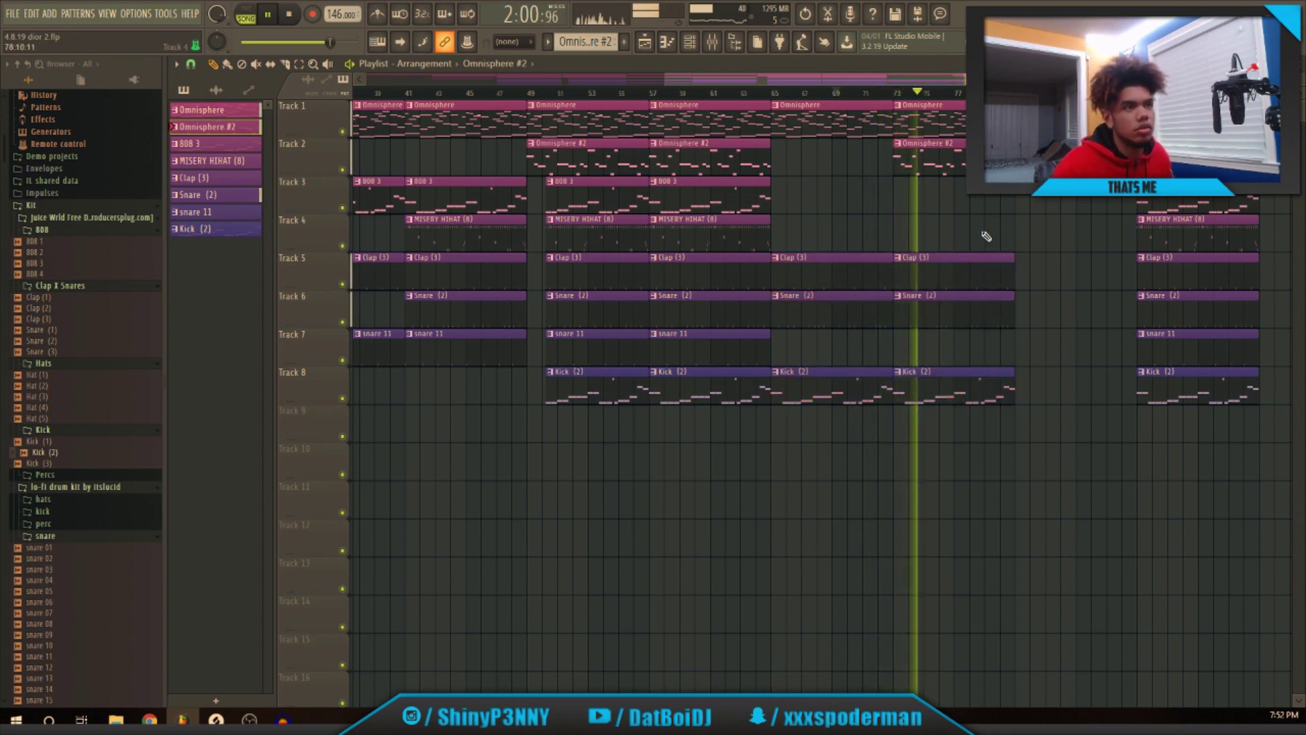
Place a MISERY HIHAT (8) clip on Track 4 at bar 73.
key(space)
click(781, 241)
click(898, 242)
key(space)
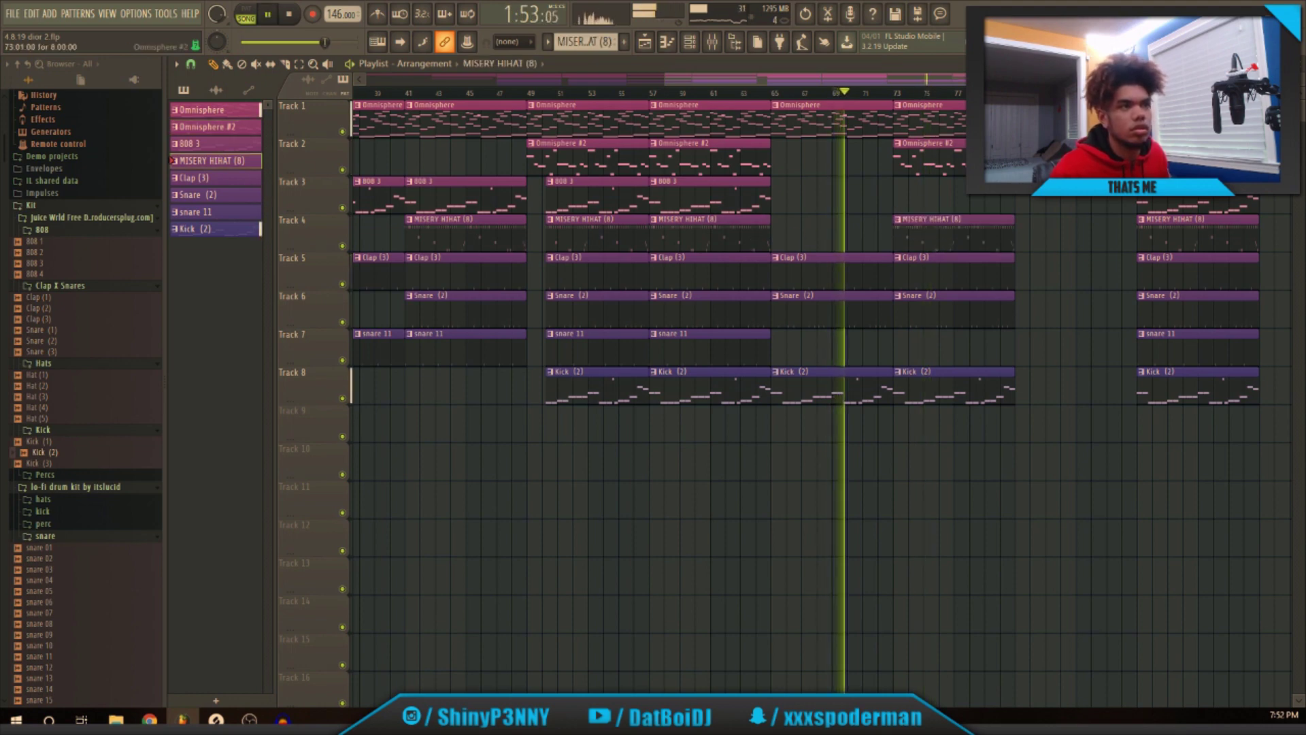
Duplicate the four bar-73 clips forward to bar 81.
drag(1044, 441, 977, 218)
key(ctrl+b)
click(1044, 411)
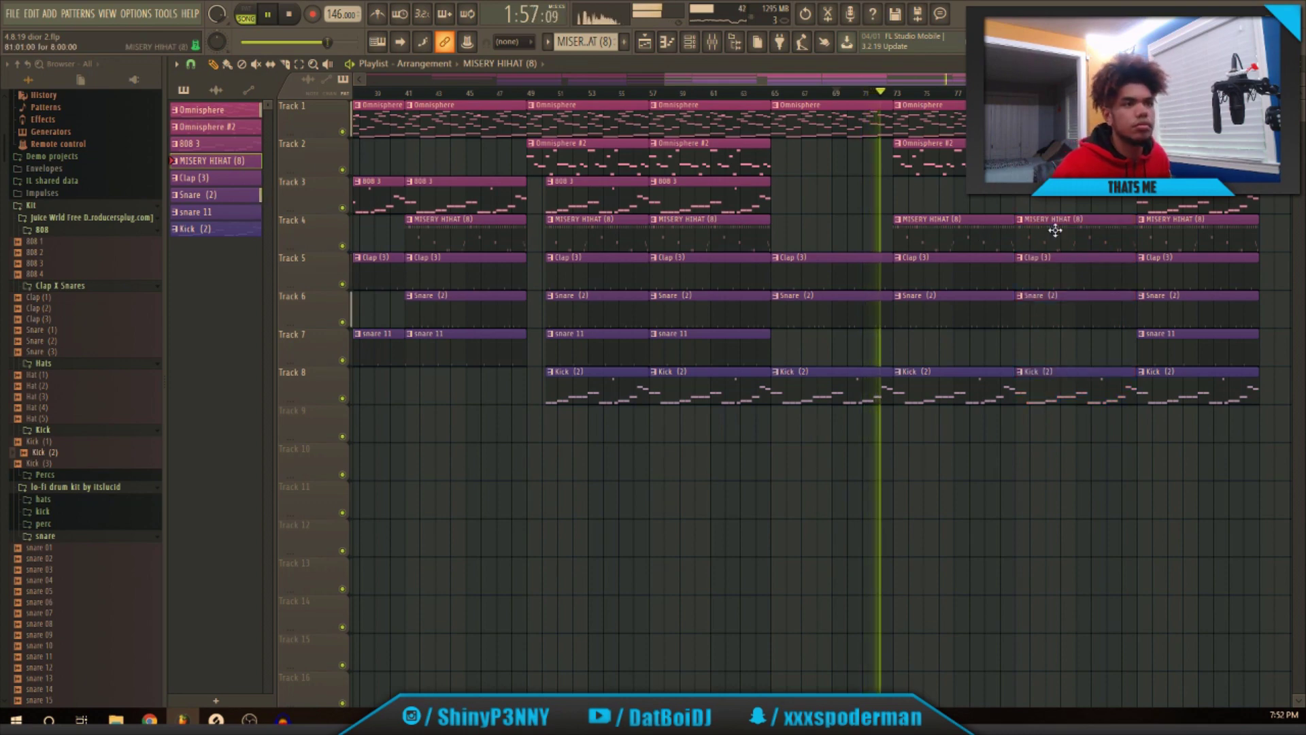
scroll(1060, 202, down, 5)
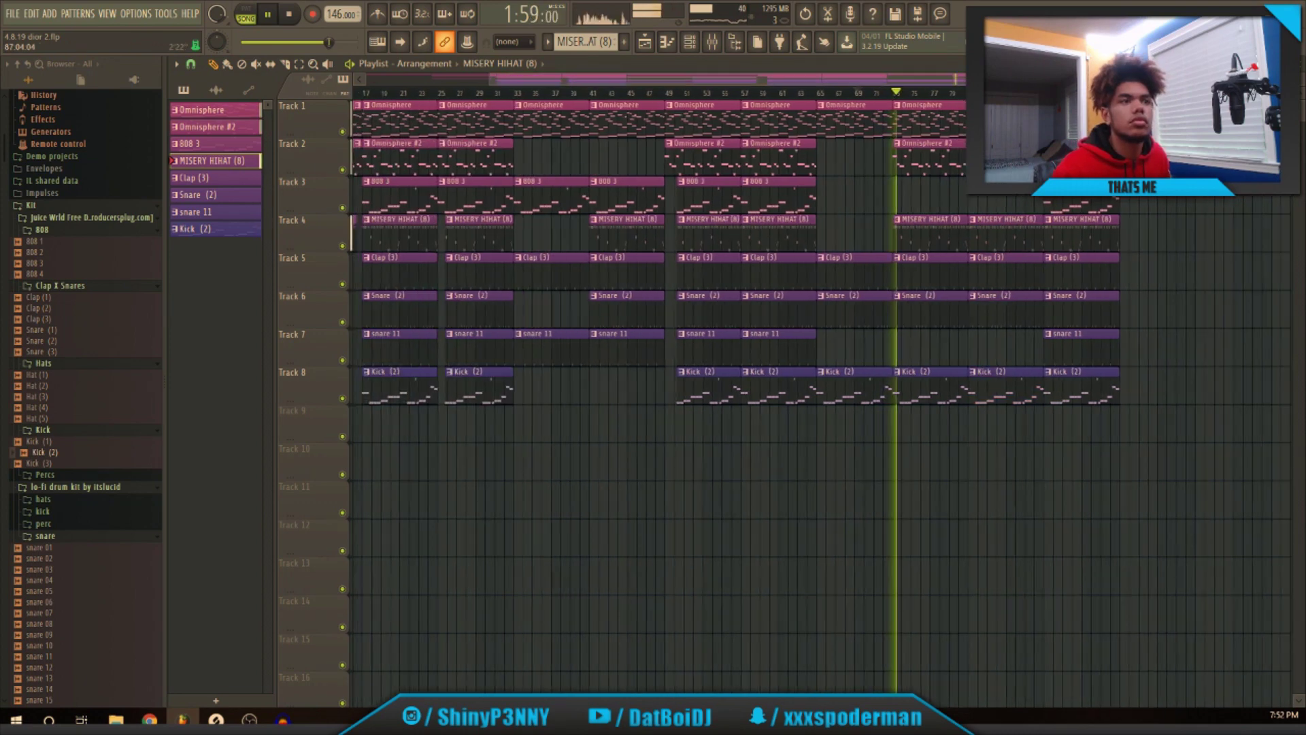
scroll(1059, 202, down, 4)
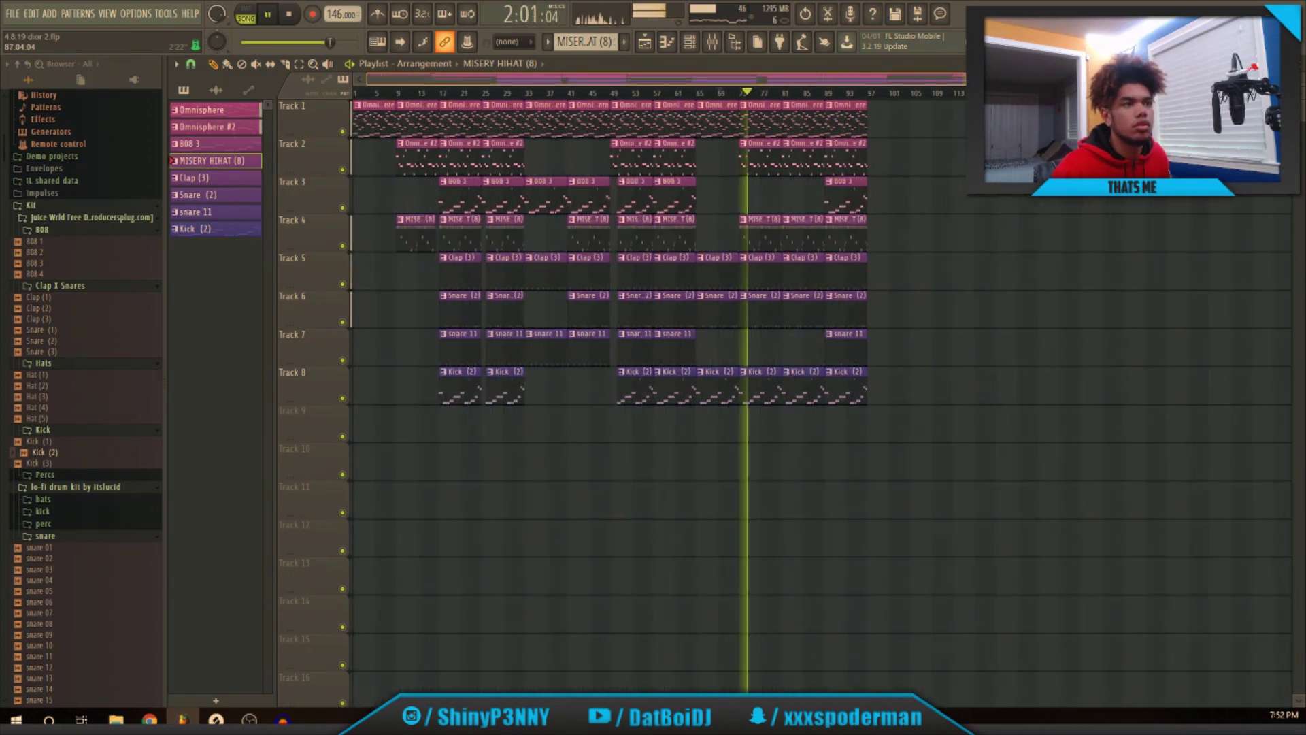
Duplicate the eight clips at bar 89 forward to bar 93.
drag(1042, 476, 940, 133)
key(ctrl+b)
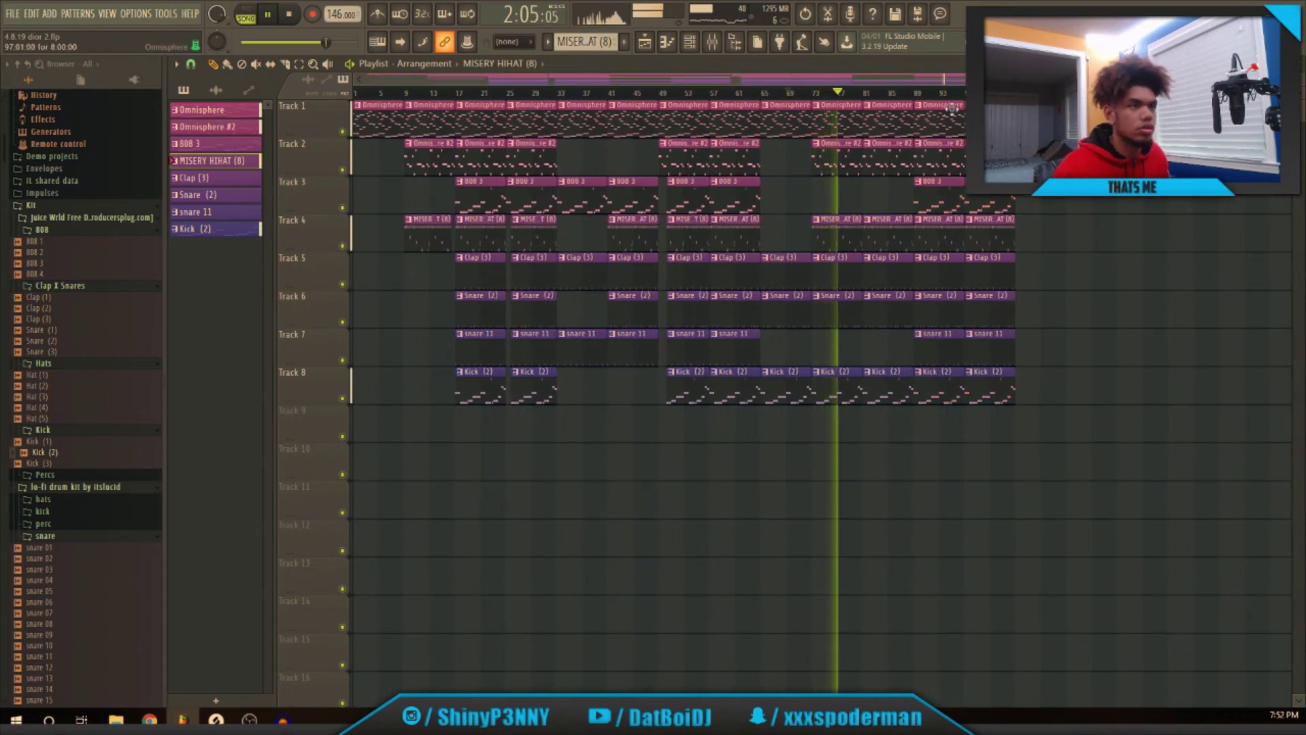
scroll(938, 85, up, 4)
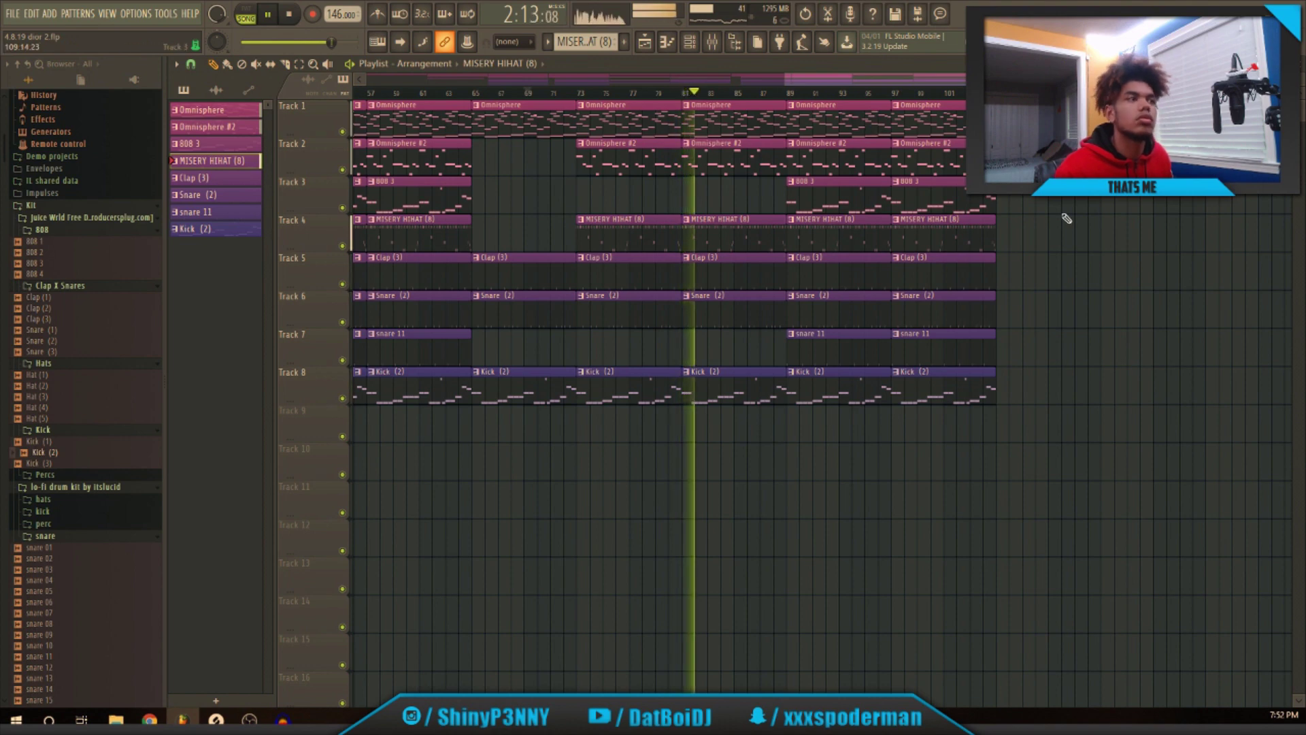
Shorten the bar-81 clips on Tracks 4, 5, 6 and 8 so they end just before bar 89.
drag(763, 441, 767, 234)
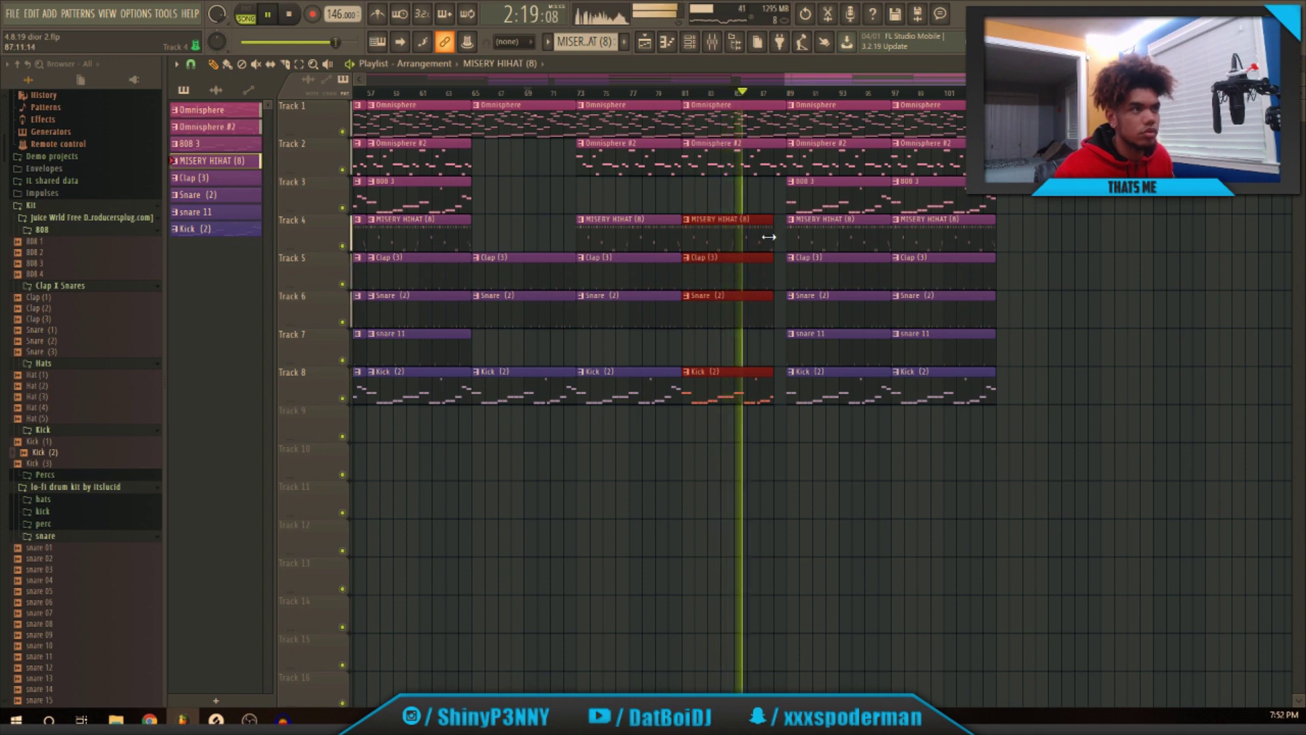
click(774, 194)
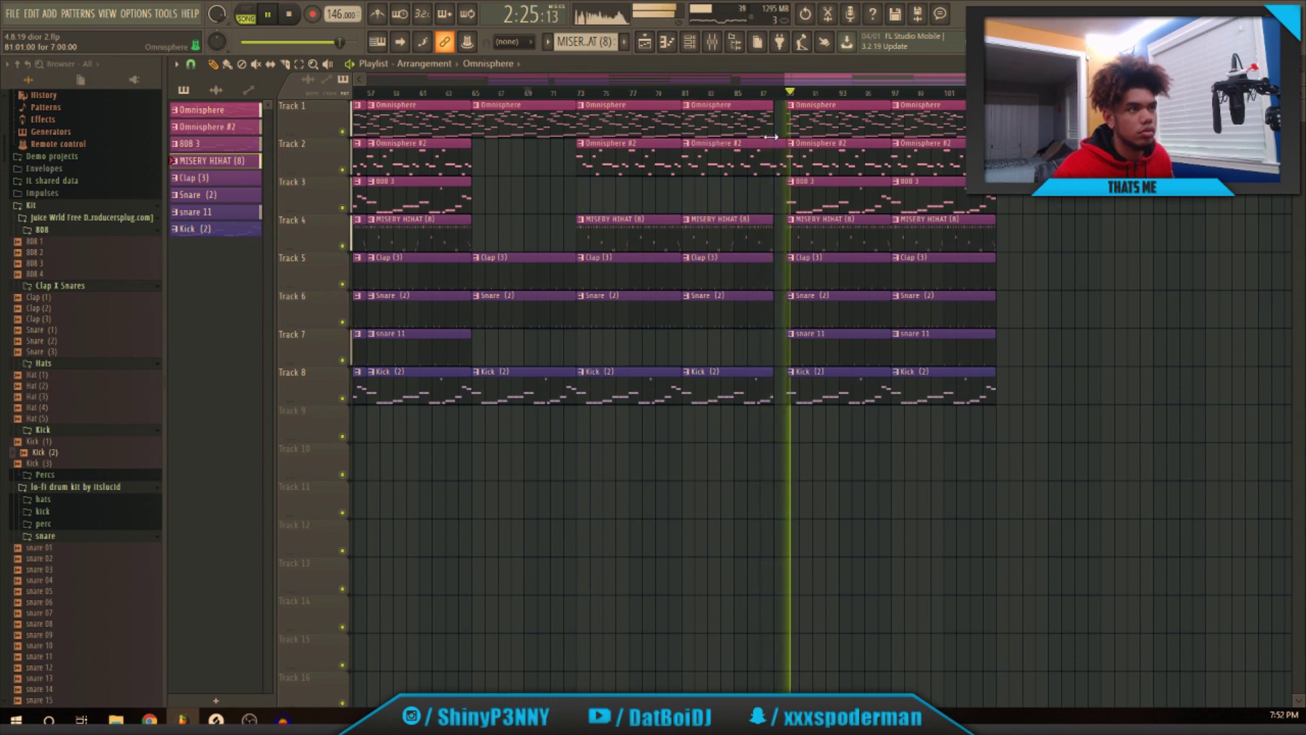
scroll(970, 136, down, 3)
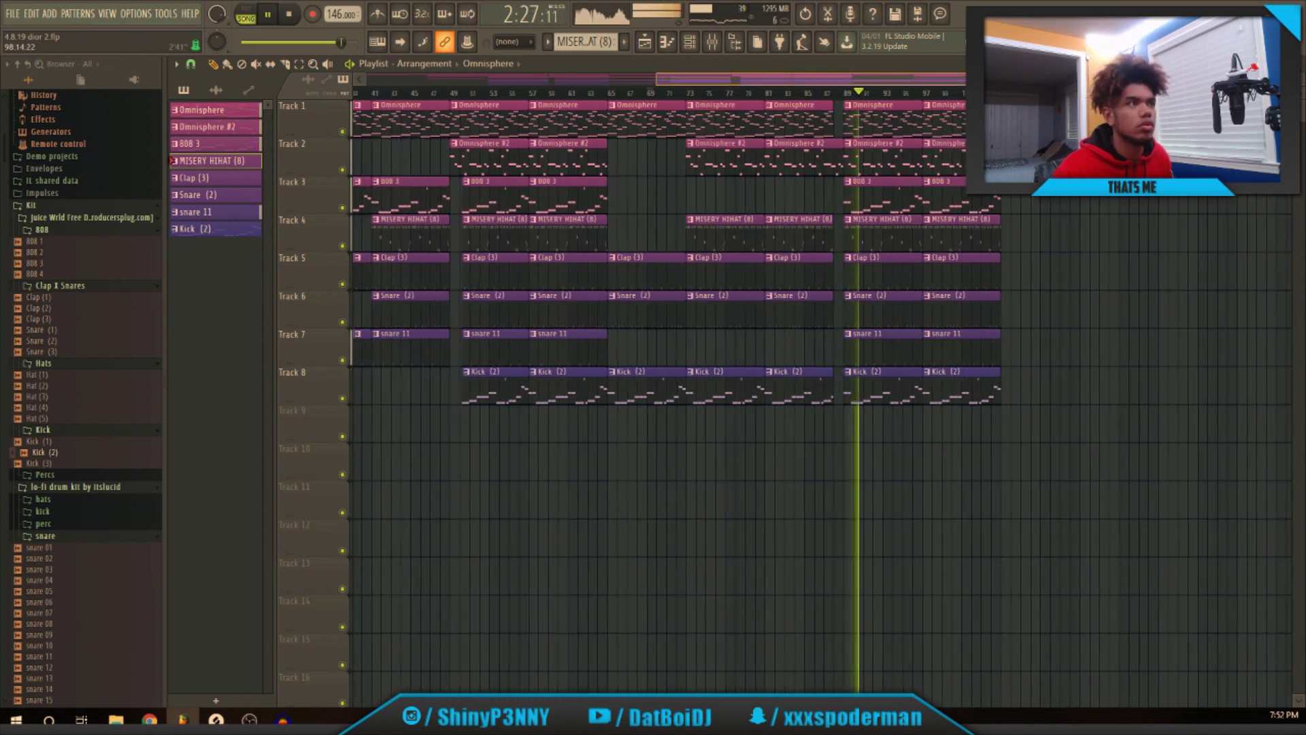
scroll(952, 136, down, 1)
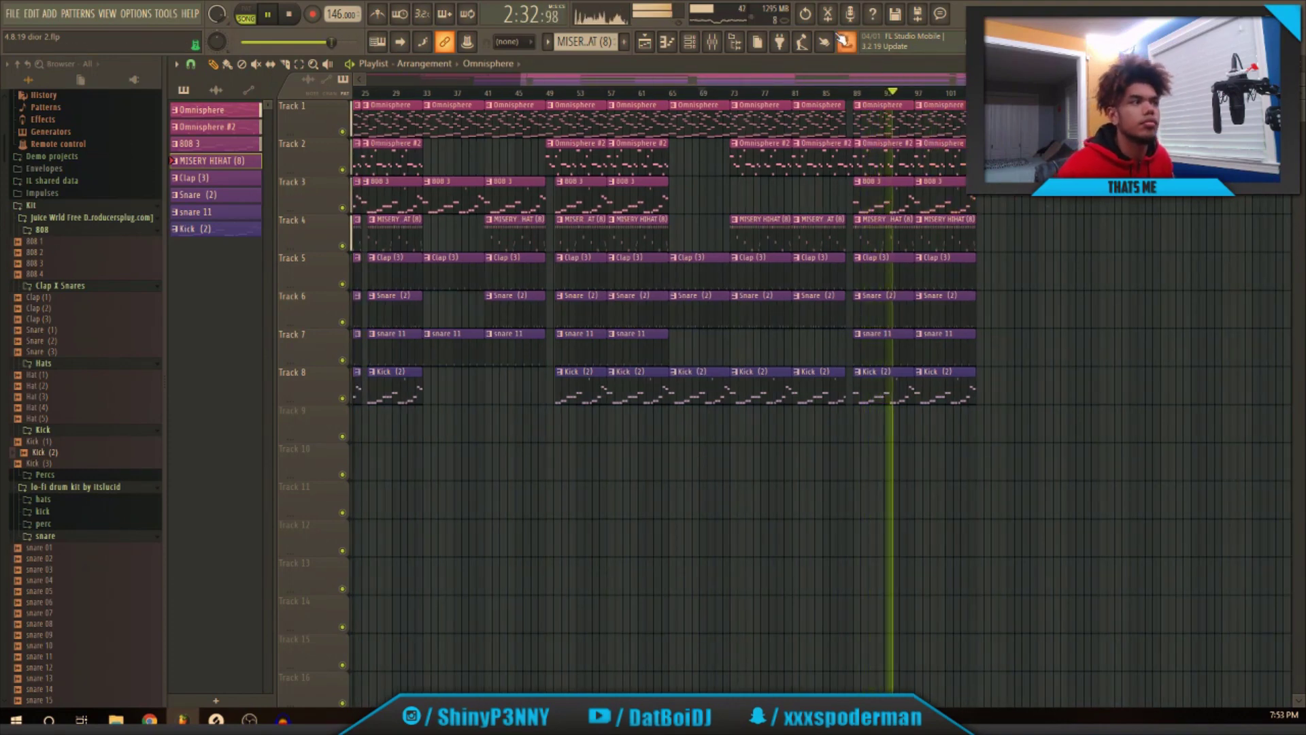
scroll(840, 81, down, 3)
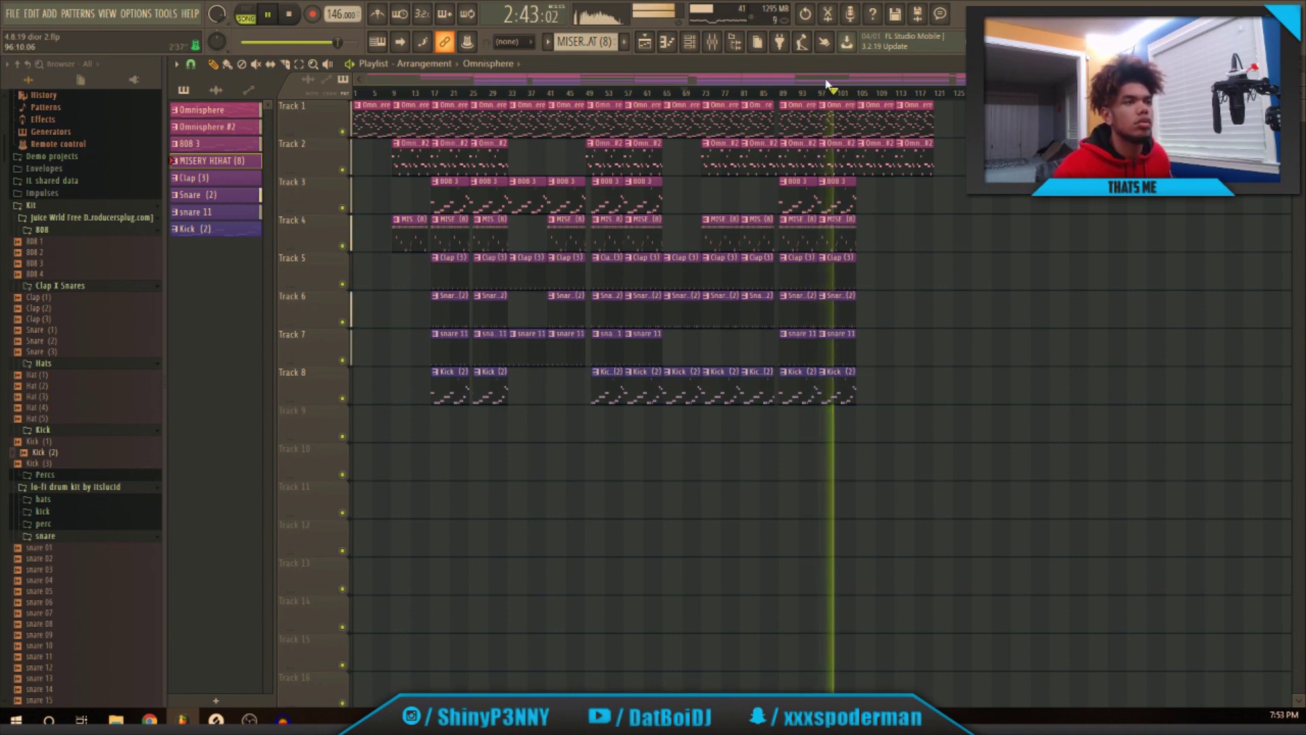
Trim the start edges of the Track 4–7 clips at bar 97 slightly to the right.
scroll(865, 217, up, 3)
key(space)
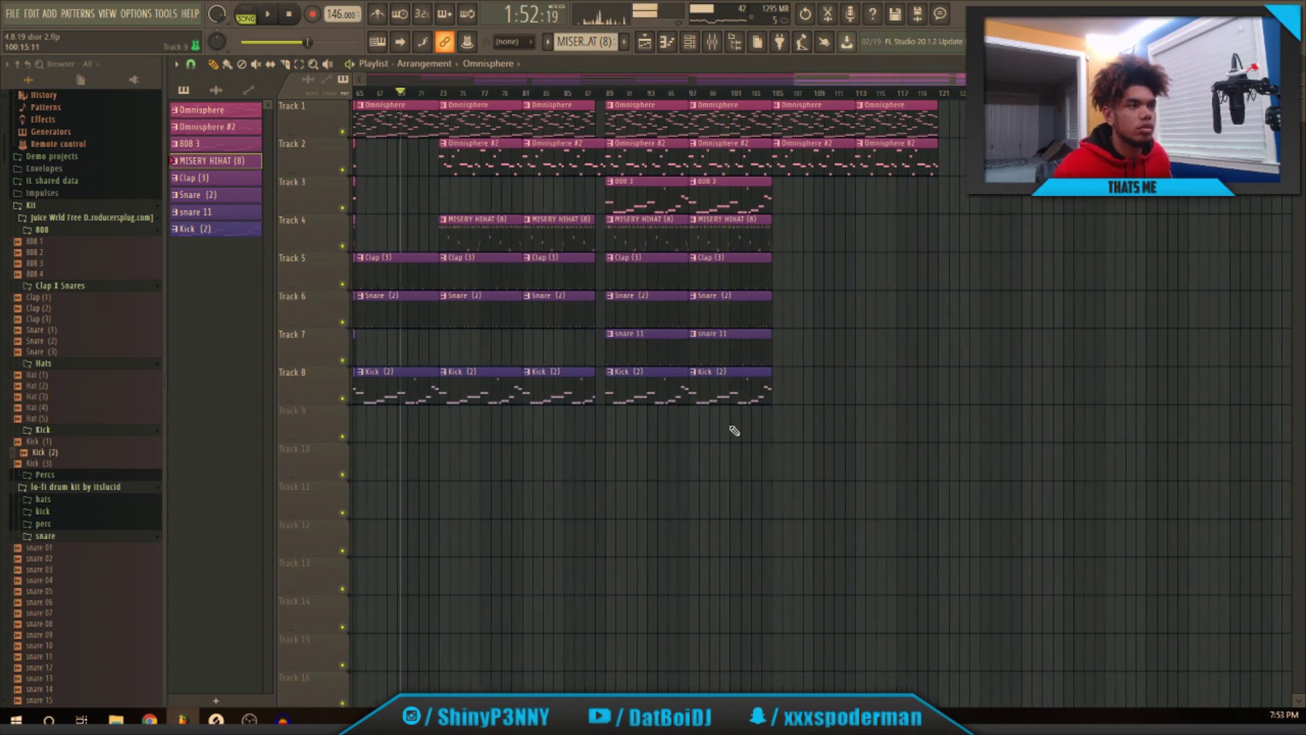
drag(727, 435, 701, 234)
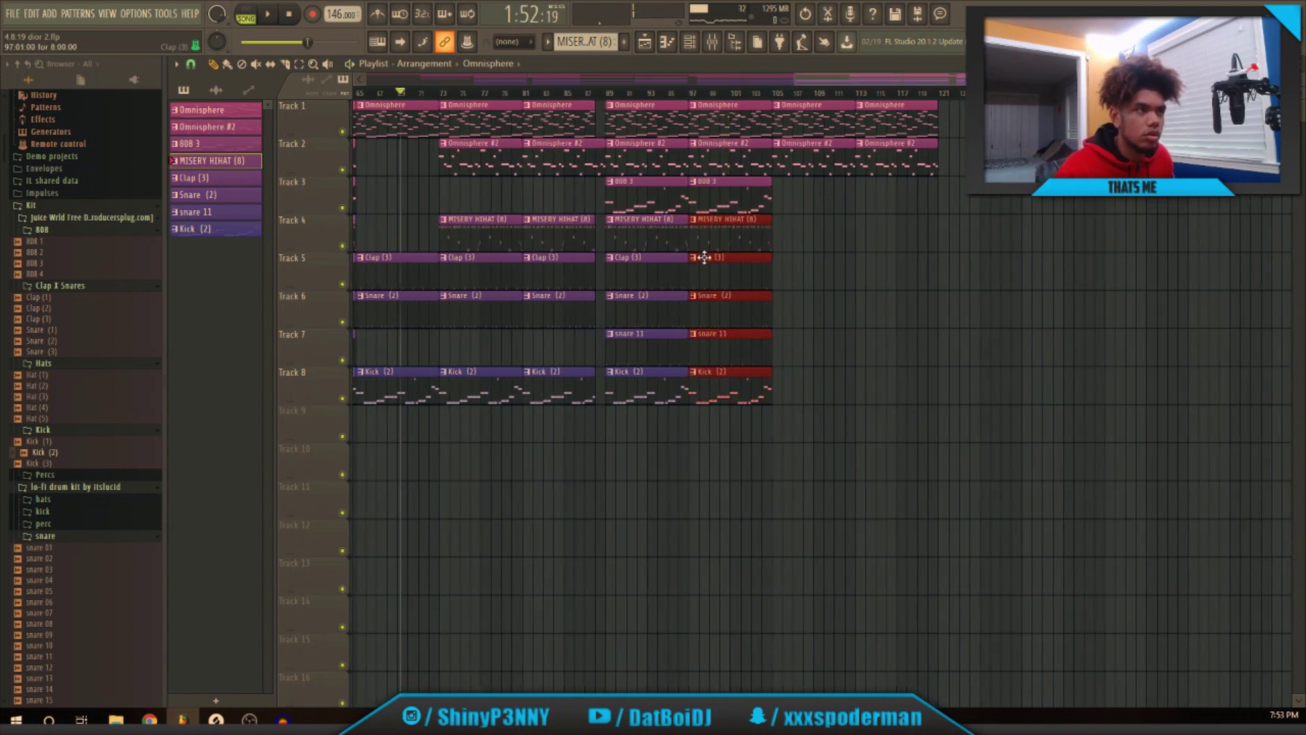
drag(815, 357, 704, 241)
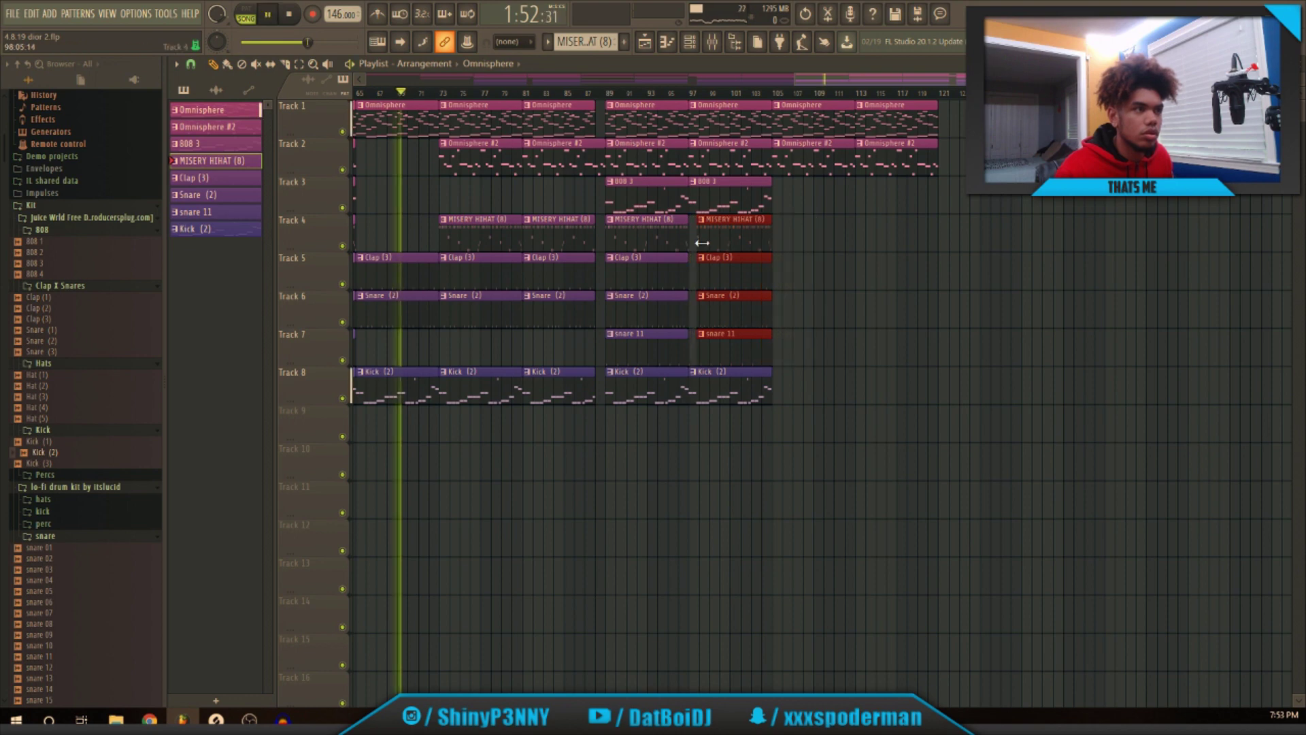
key(space)
click(693, 100)
Play the song from bar 97 to audition the drop and review the arrangement.
click(691, 93)
scroll(704, 82, up, 3)
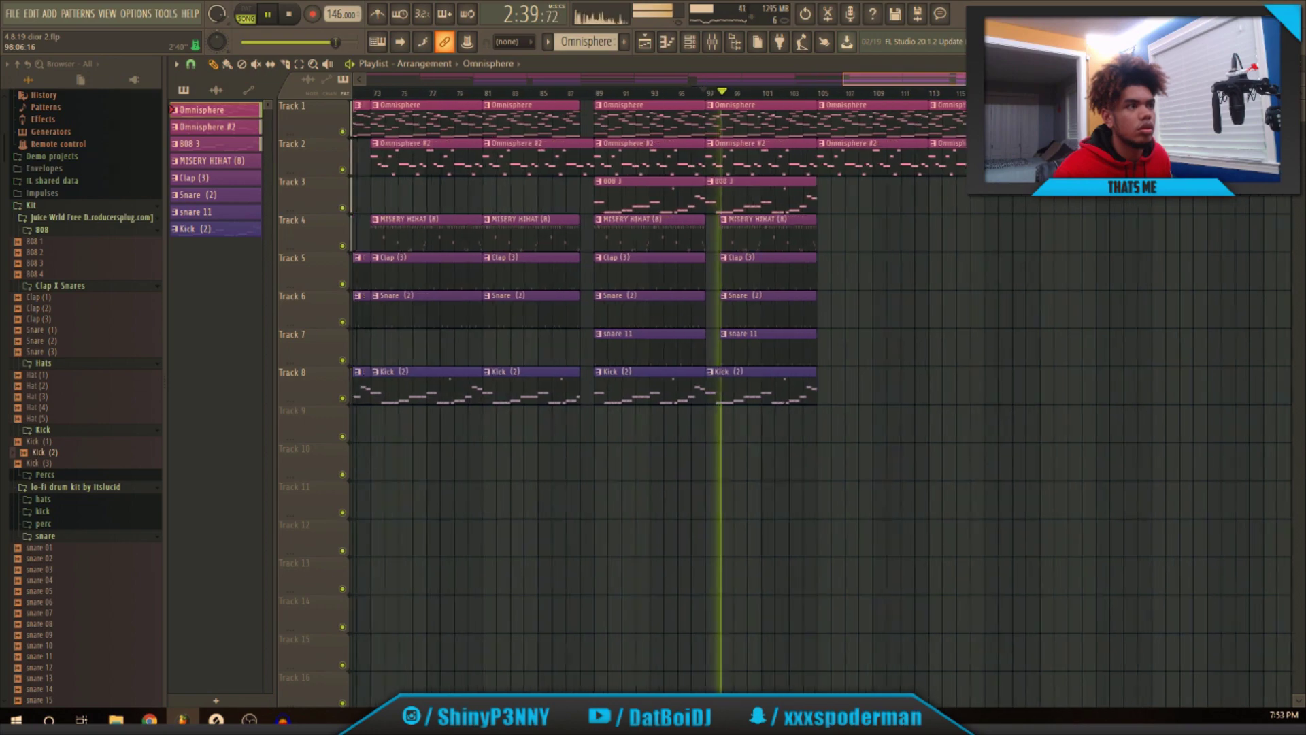
scroll(710, 87, down, 4)
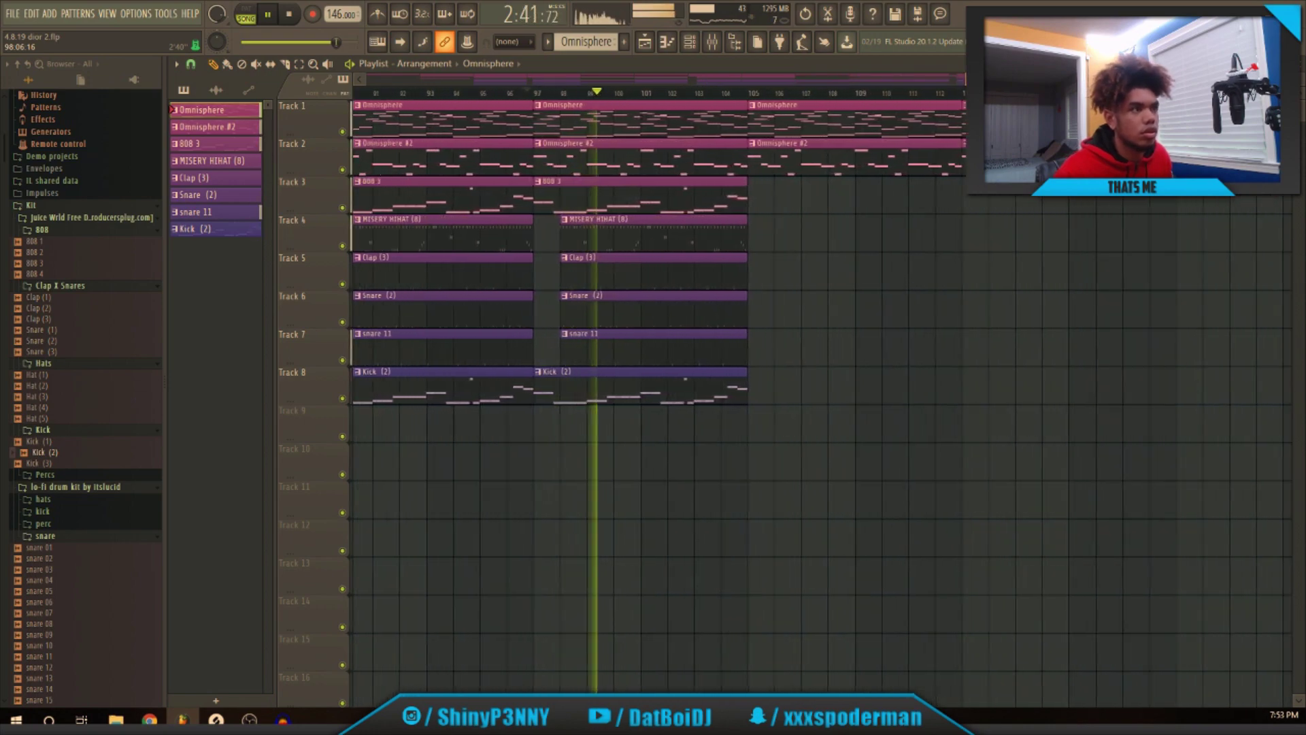
scroll(710, 86, down, 1)
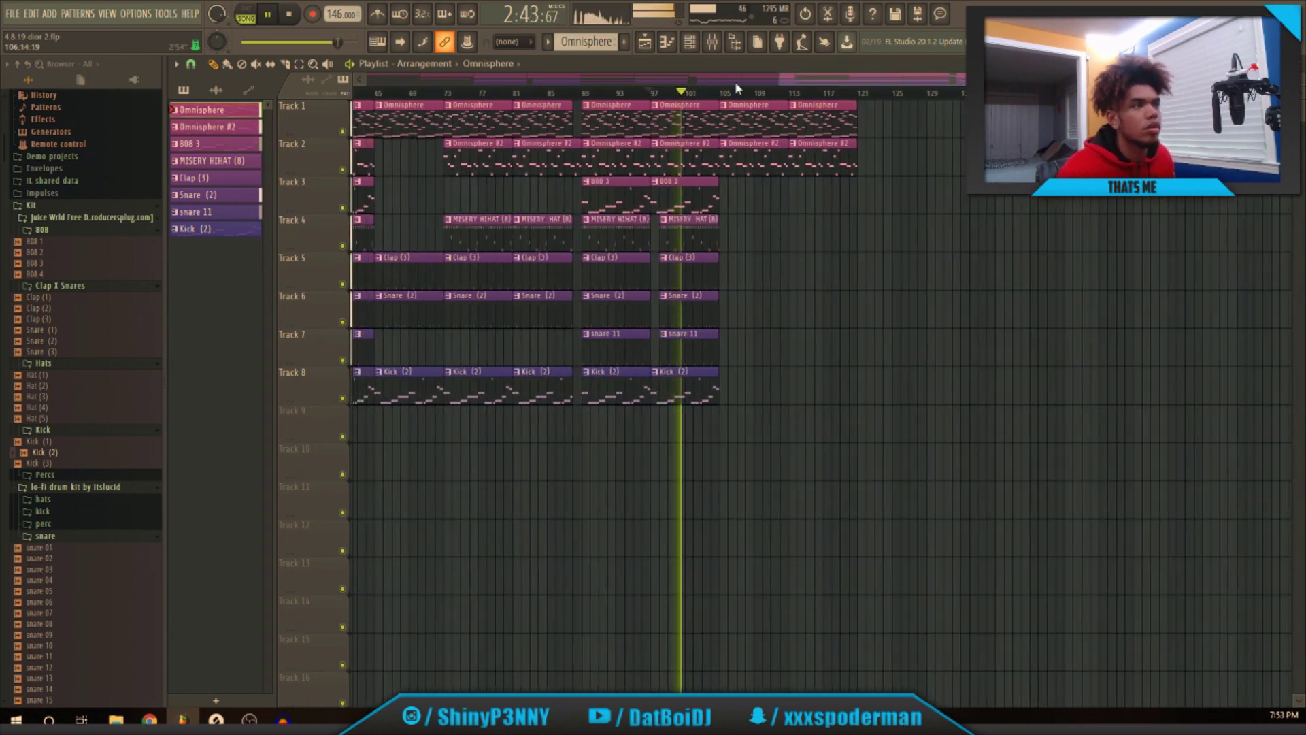
scroll(734, 81, down, 3)
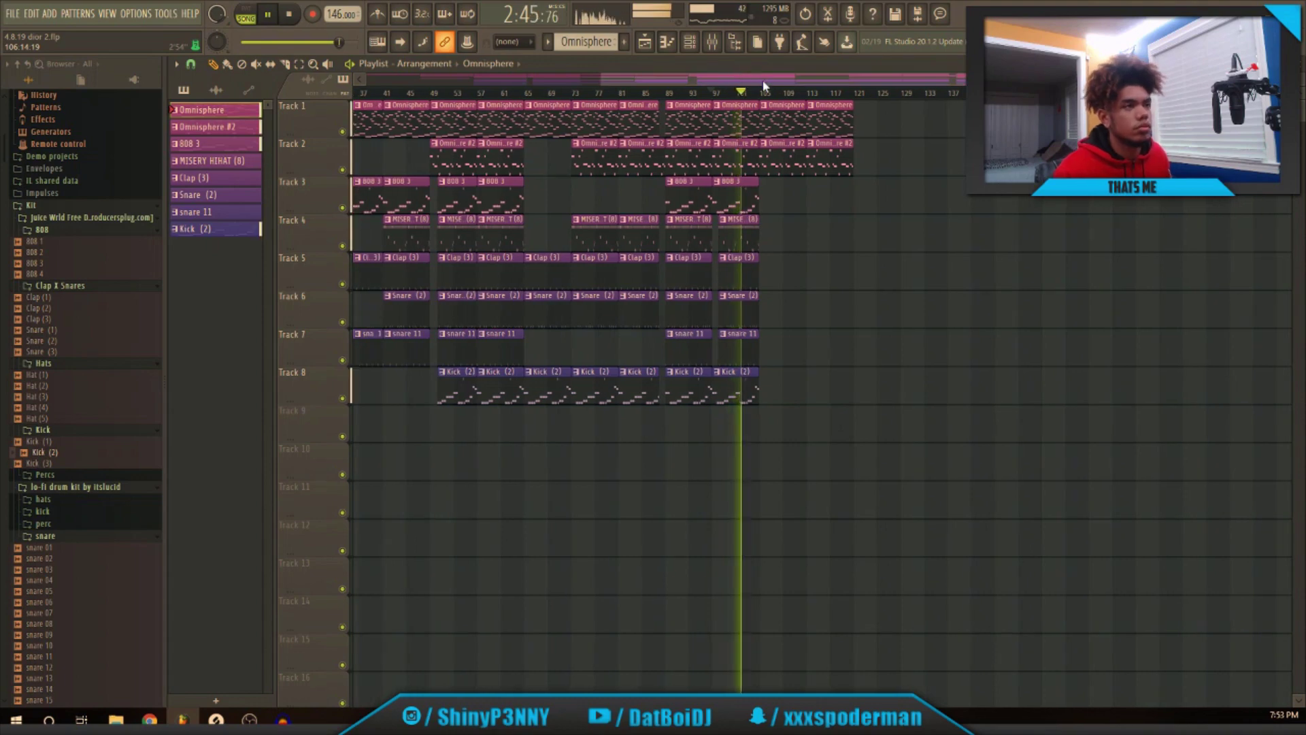
scroll(739, 79, down, 2)
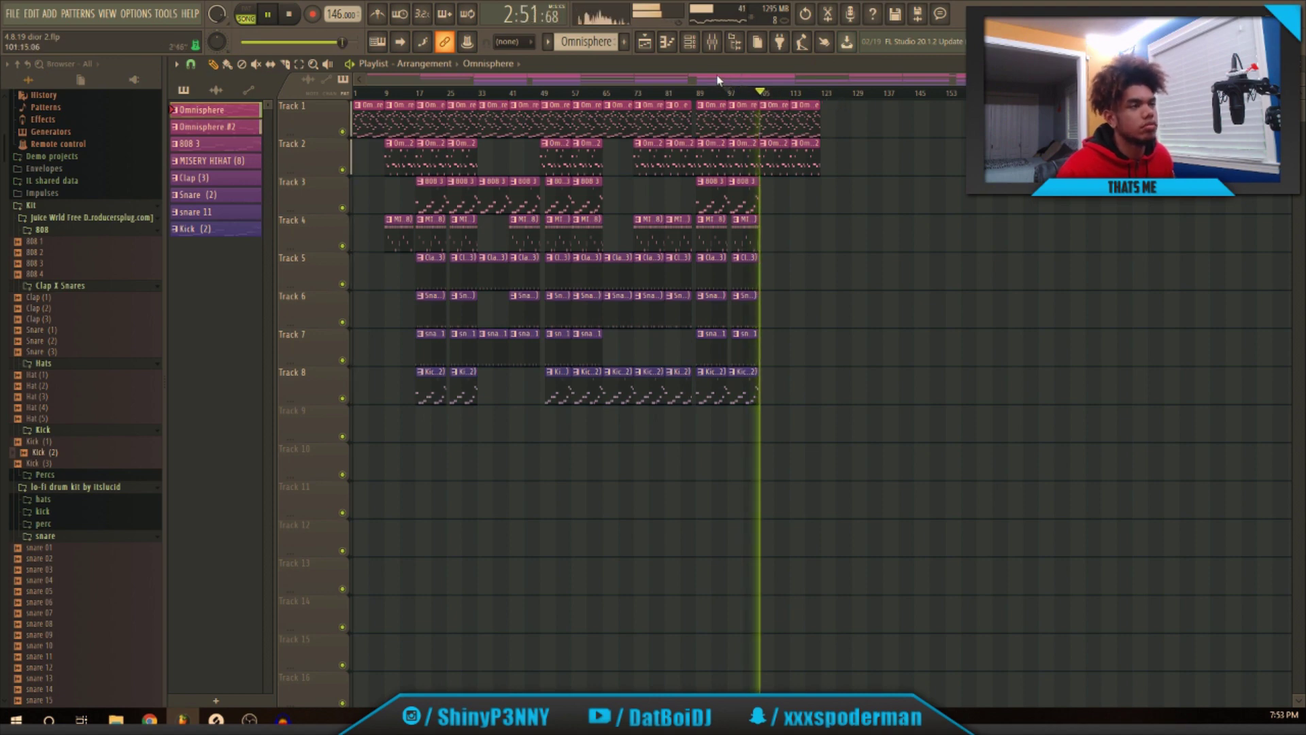
scroll(689, 80, up, 4)
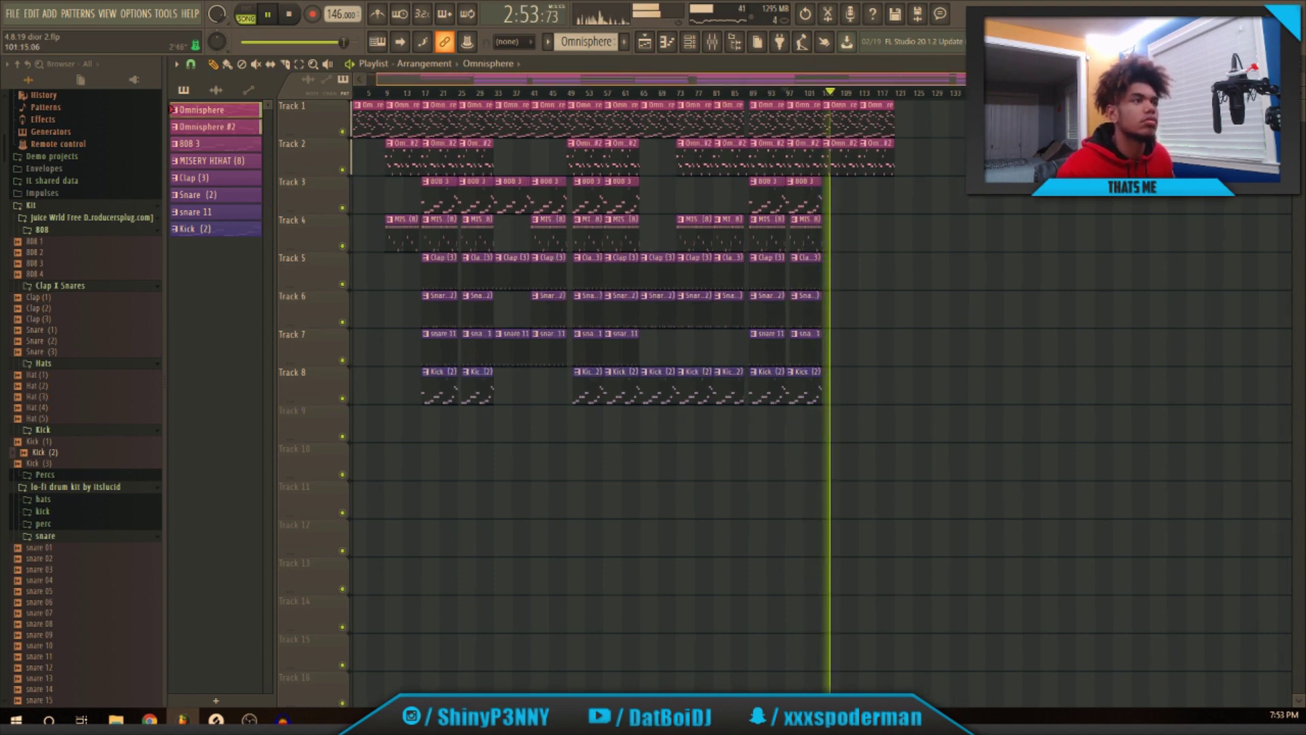
scroll(689, 81, up, 3)
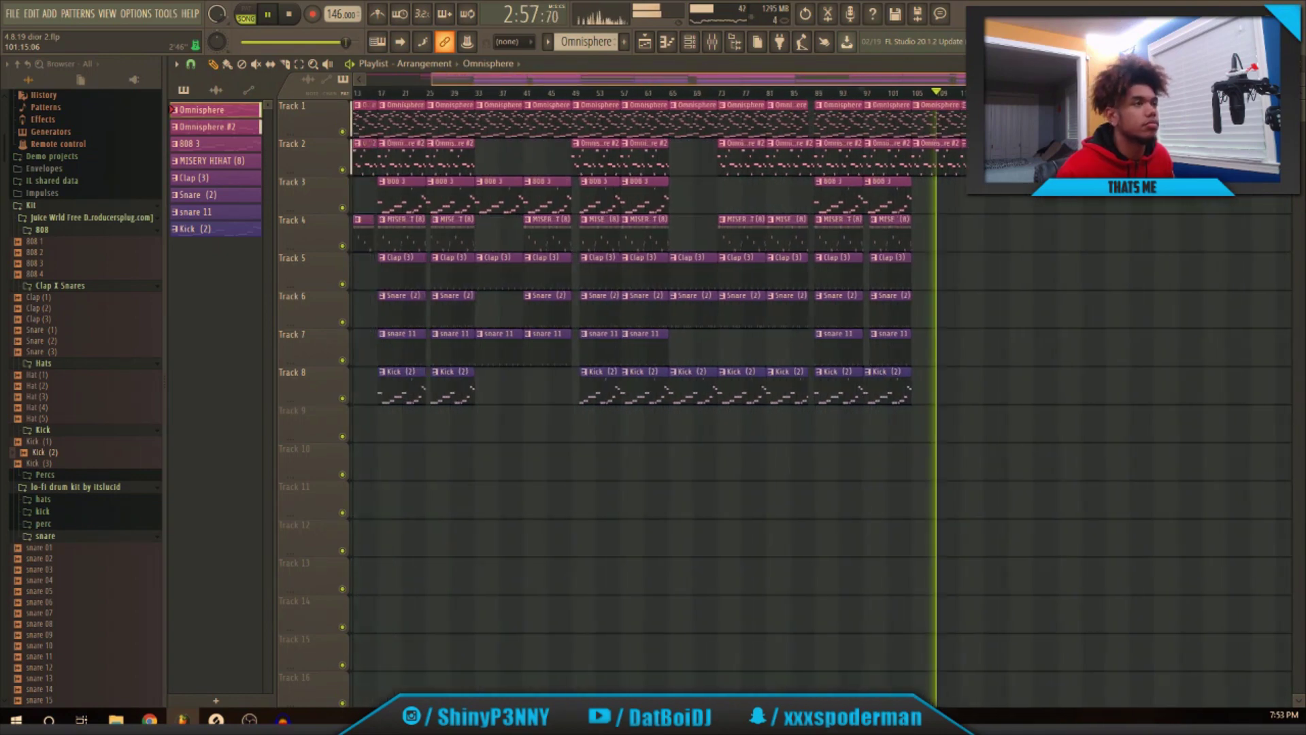
scroll(658, 389, left, 5)
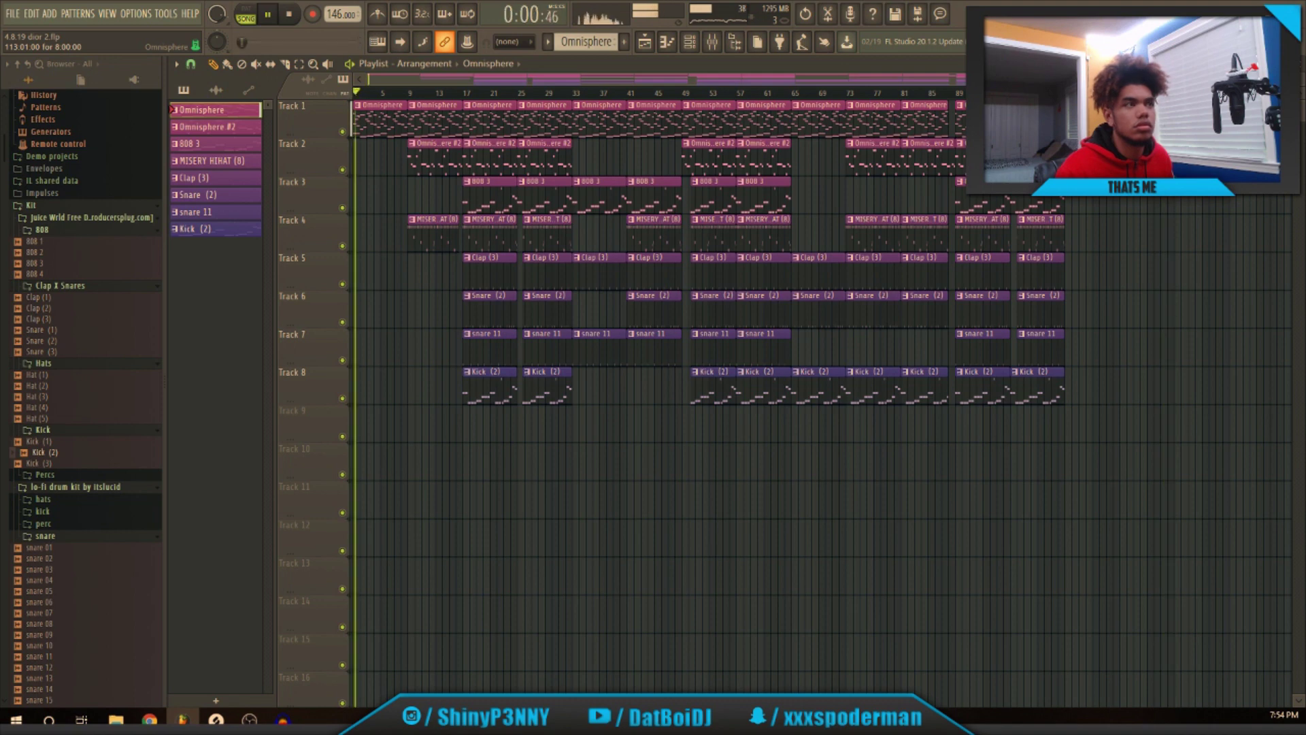
key(space)
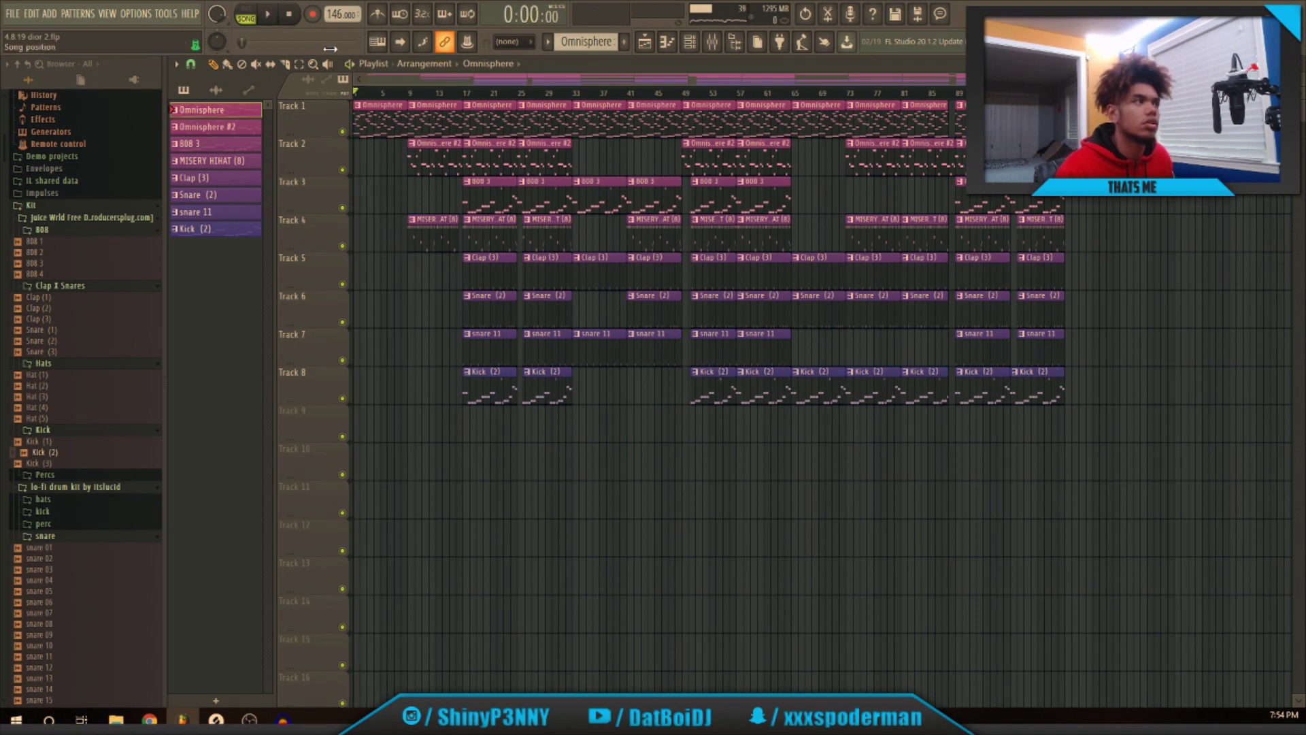